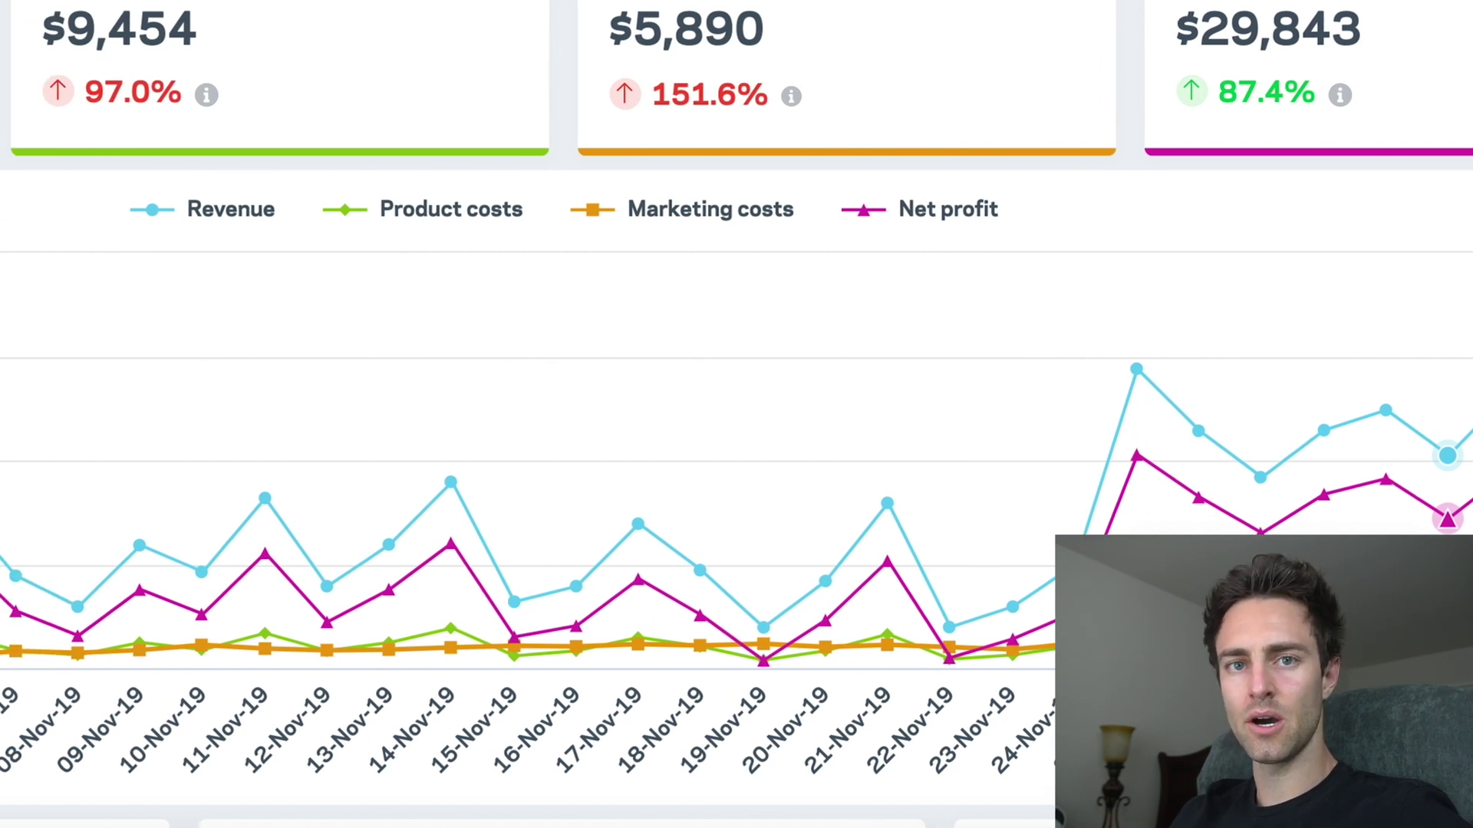
Examine the revenue, cost and net profit trends in the Profit Dashboard chart, including the late-November data points
mouse_move(886, 378)
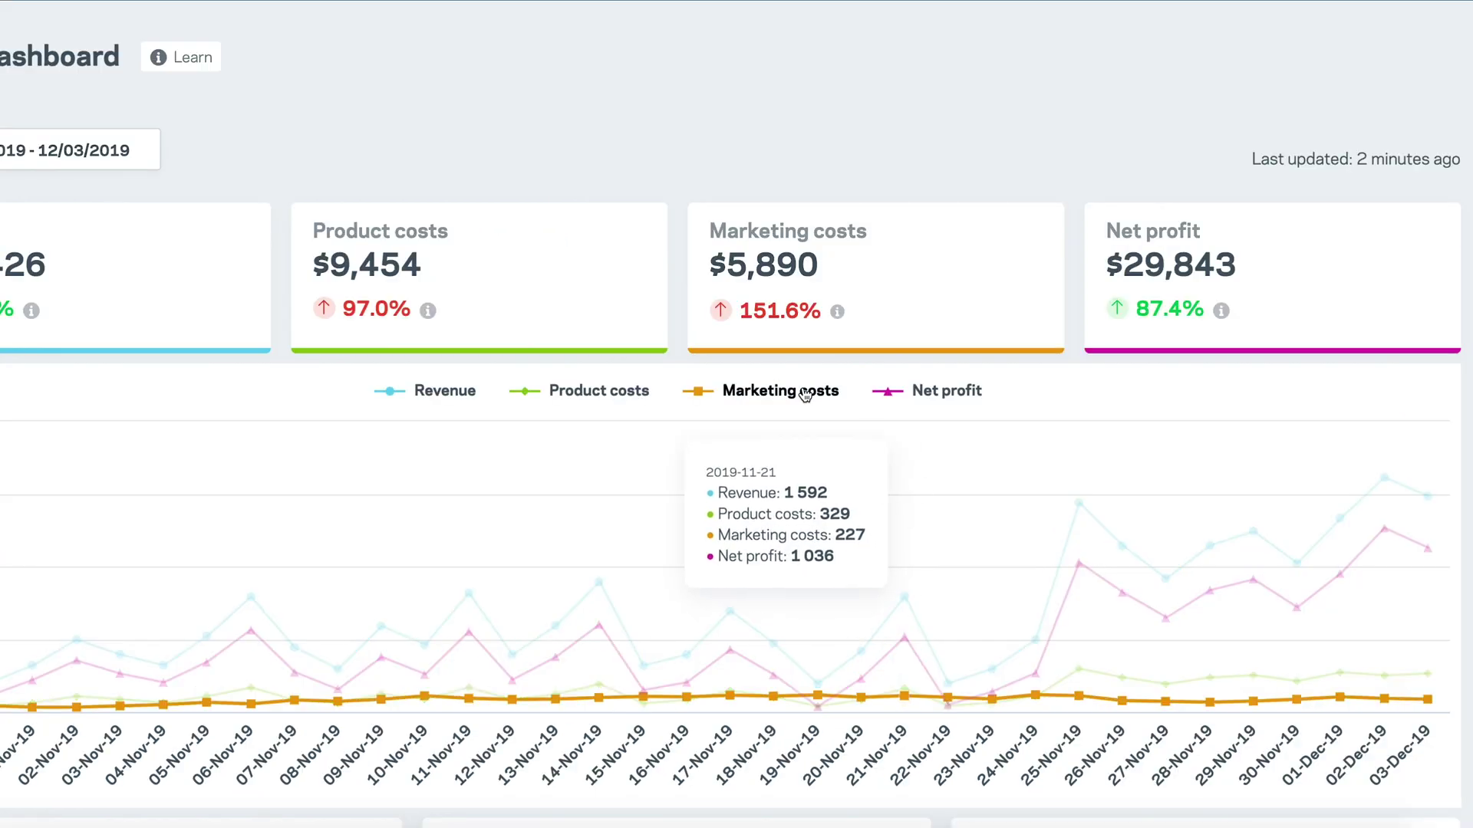
scroll(816, 378, "down", 1)
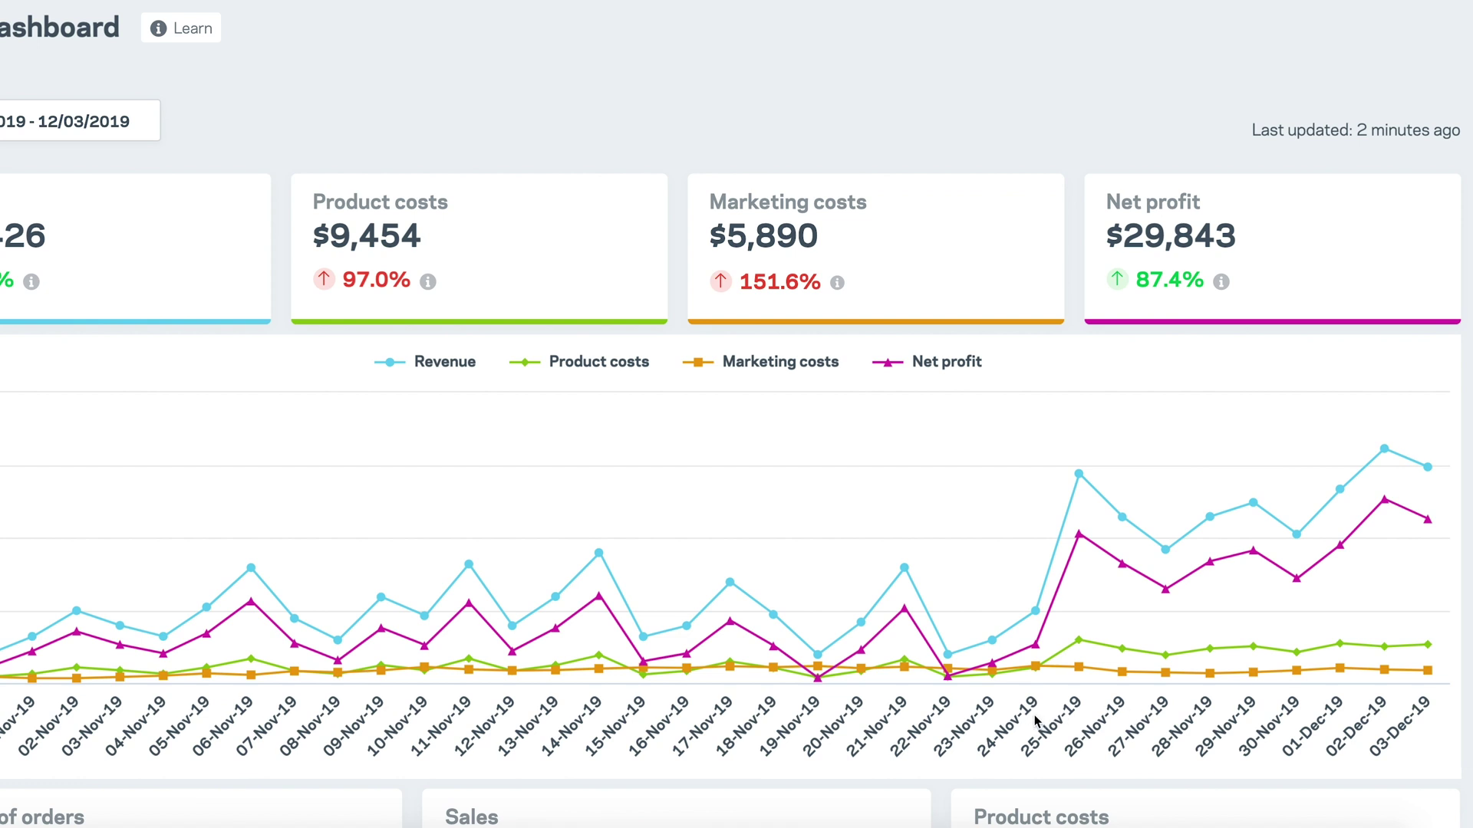
mouse_move(1083, 559)
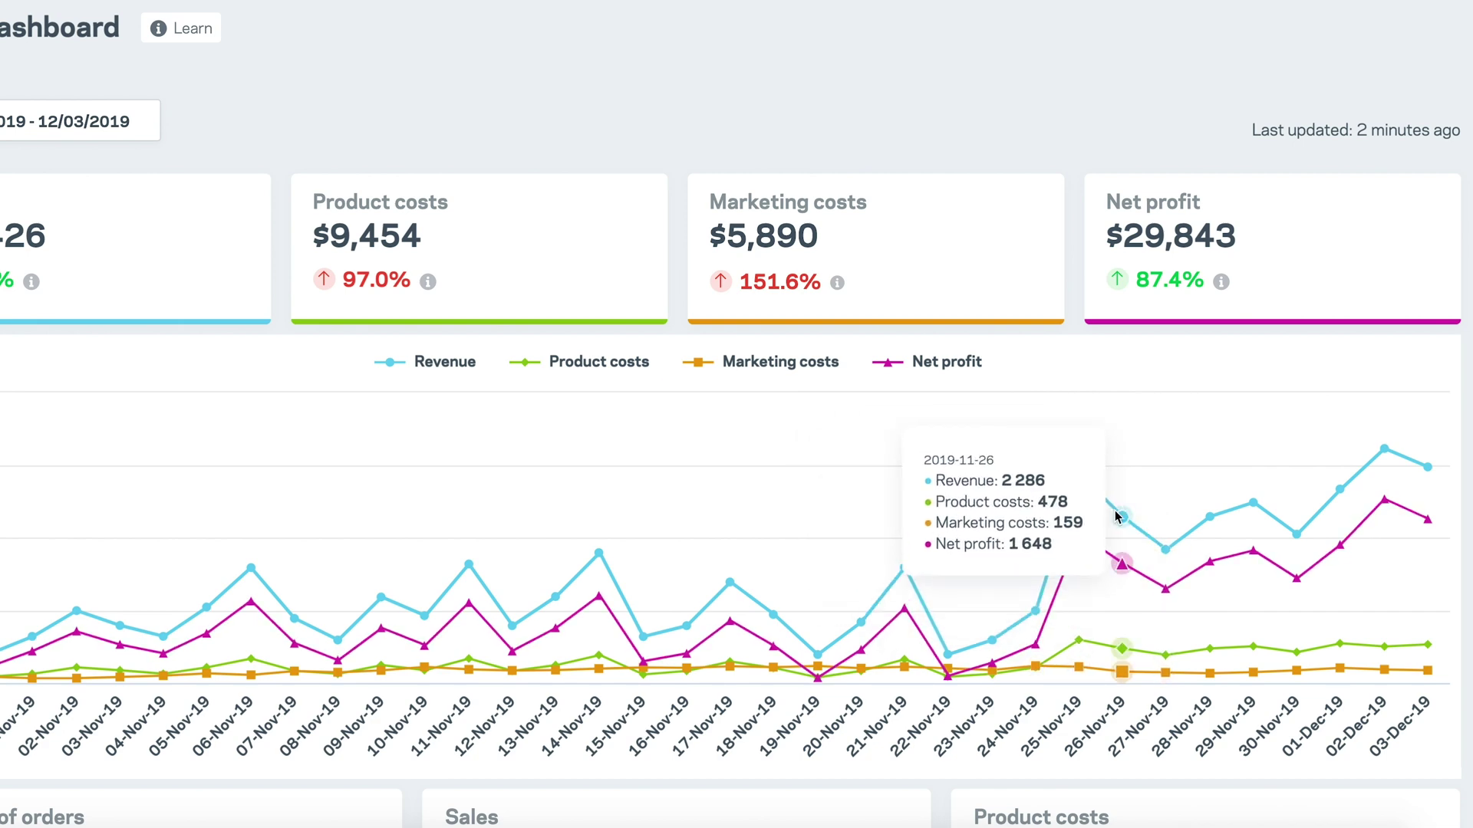
Show the dashboard figures for today, for yesterday, and for the single day January 18, 2020
left_click(34, 124)
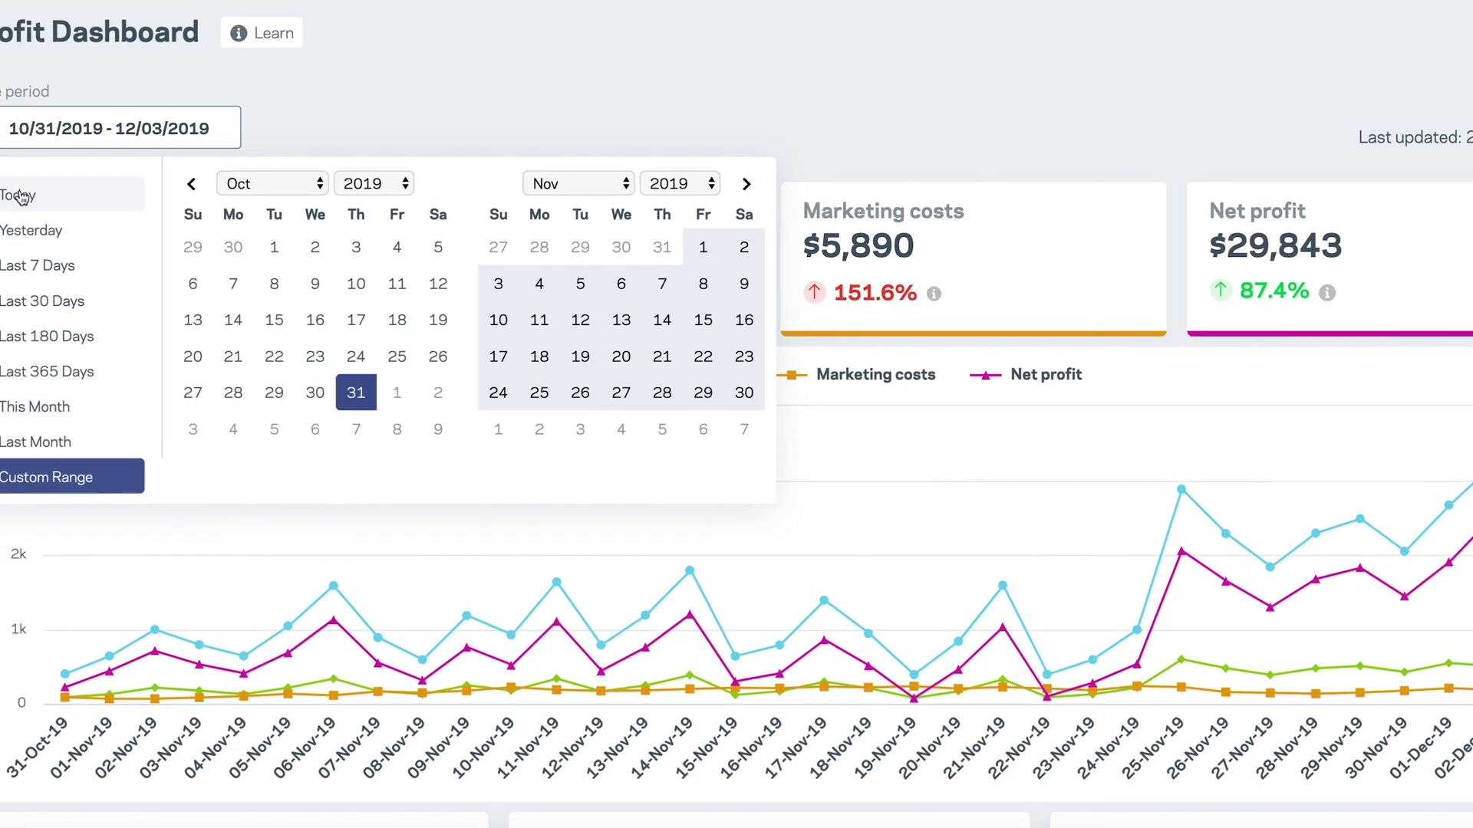
left_click(35, 201)
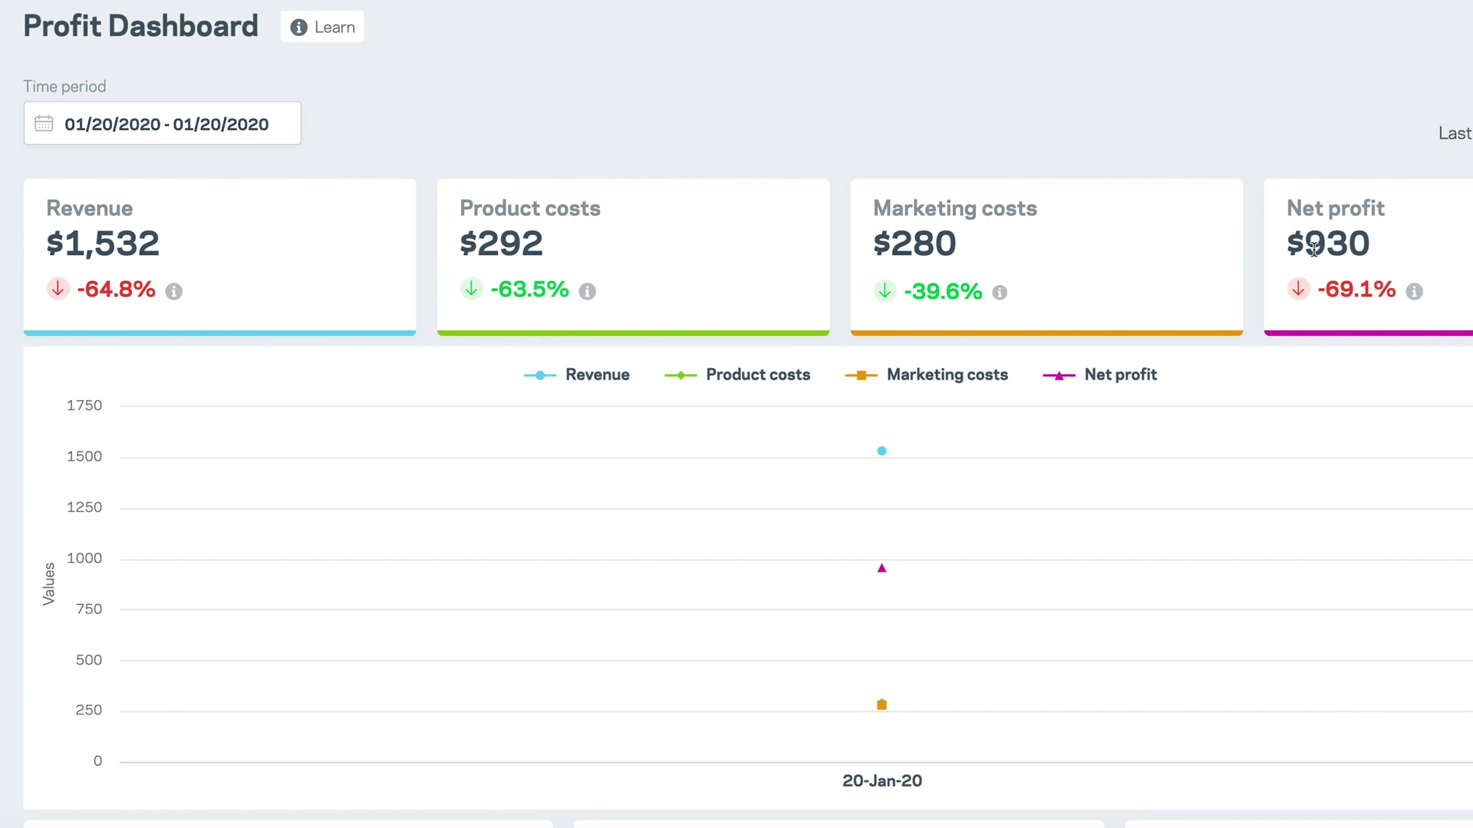
left_click(234, 129)
left_click(122, 227)
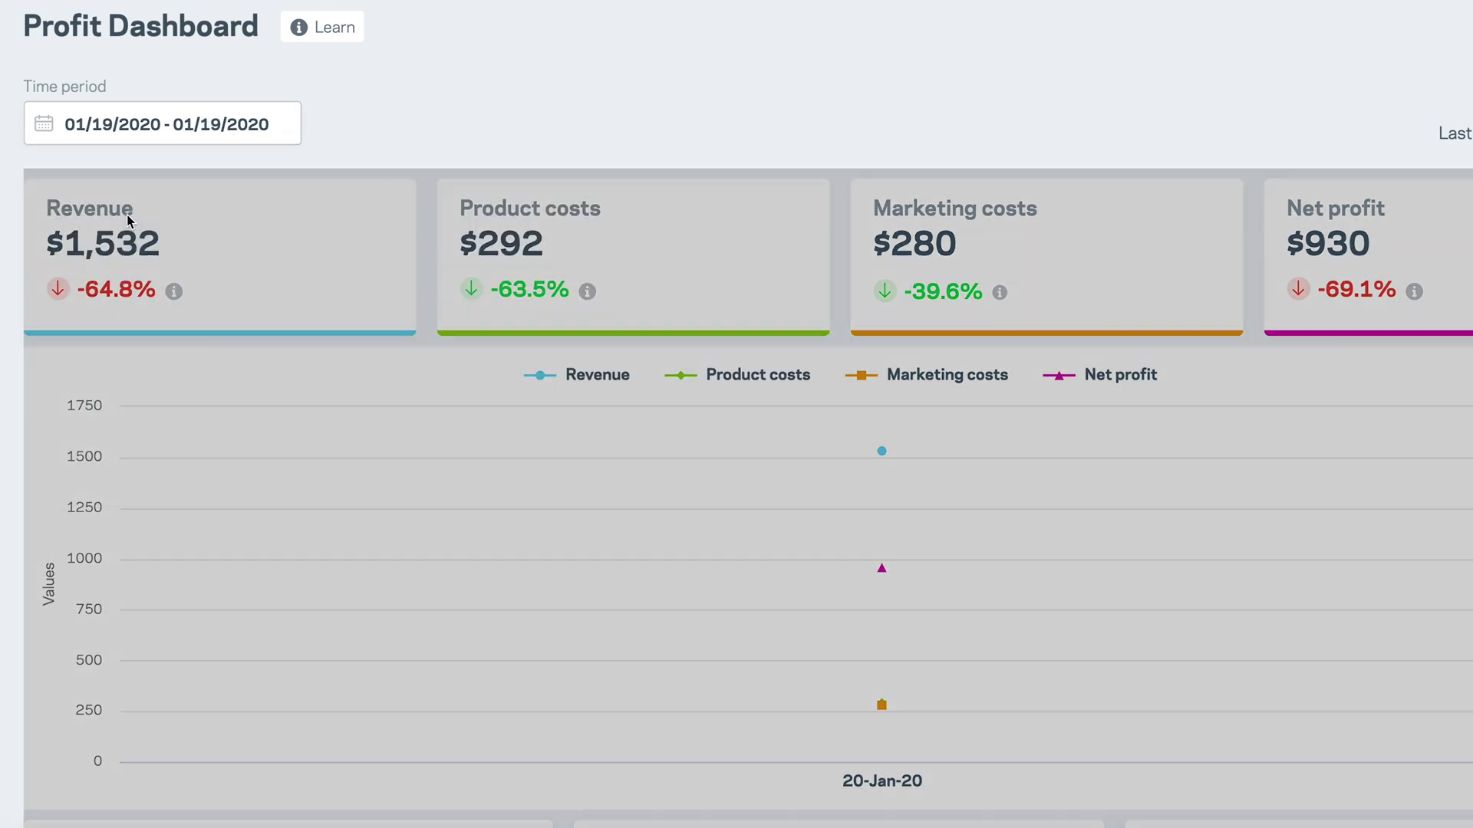
left_click(222, 125)
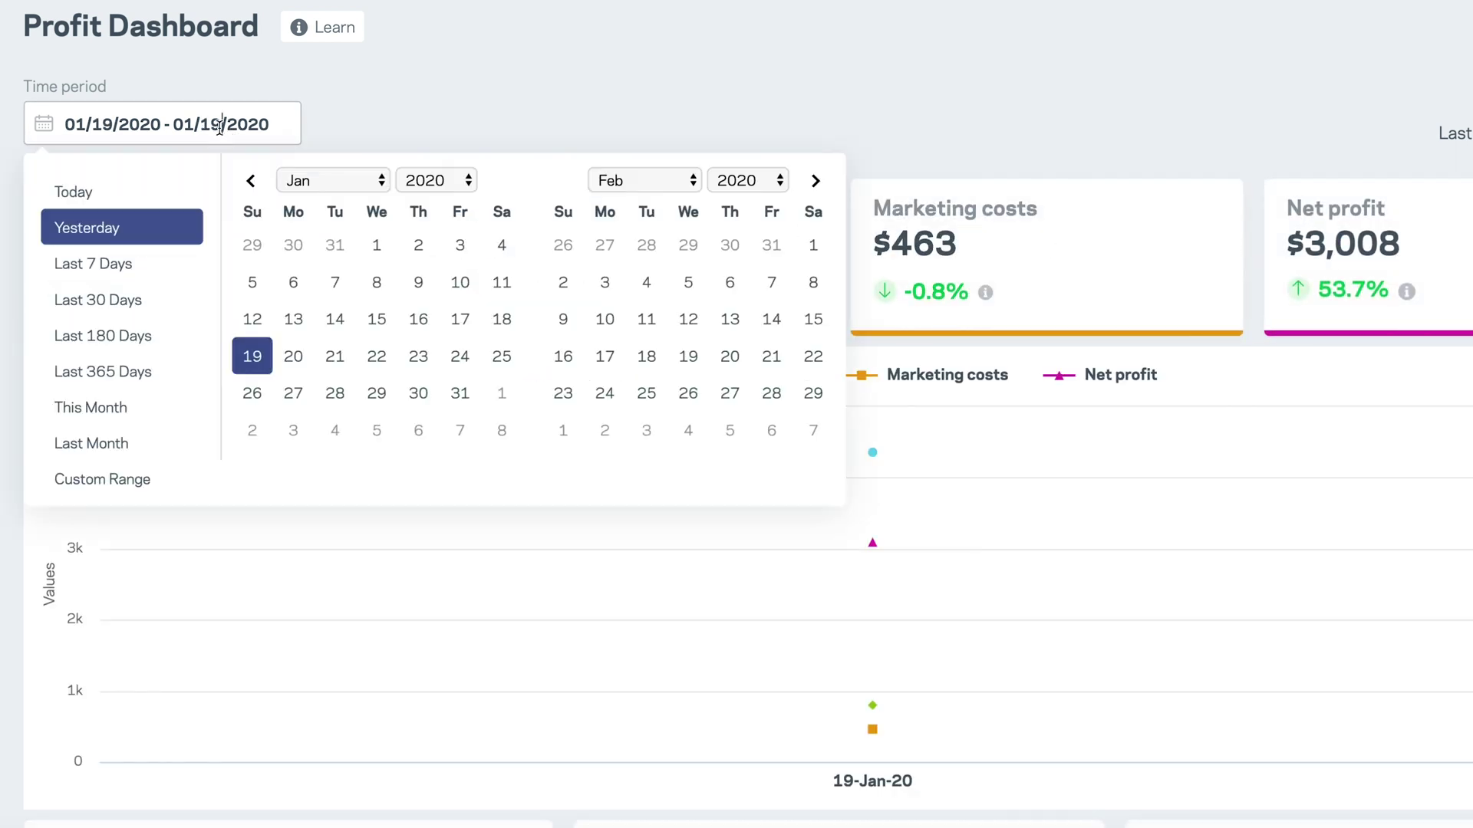
double_click(502, 319)
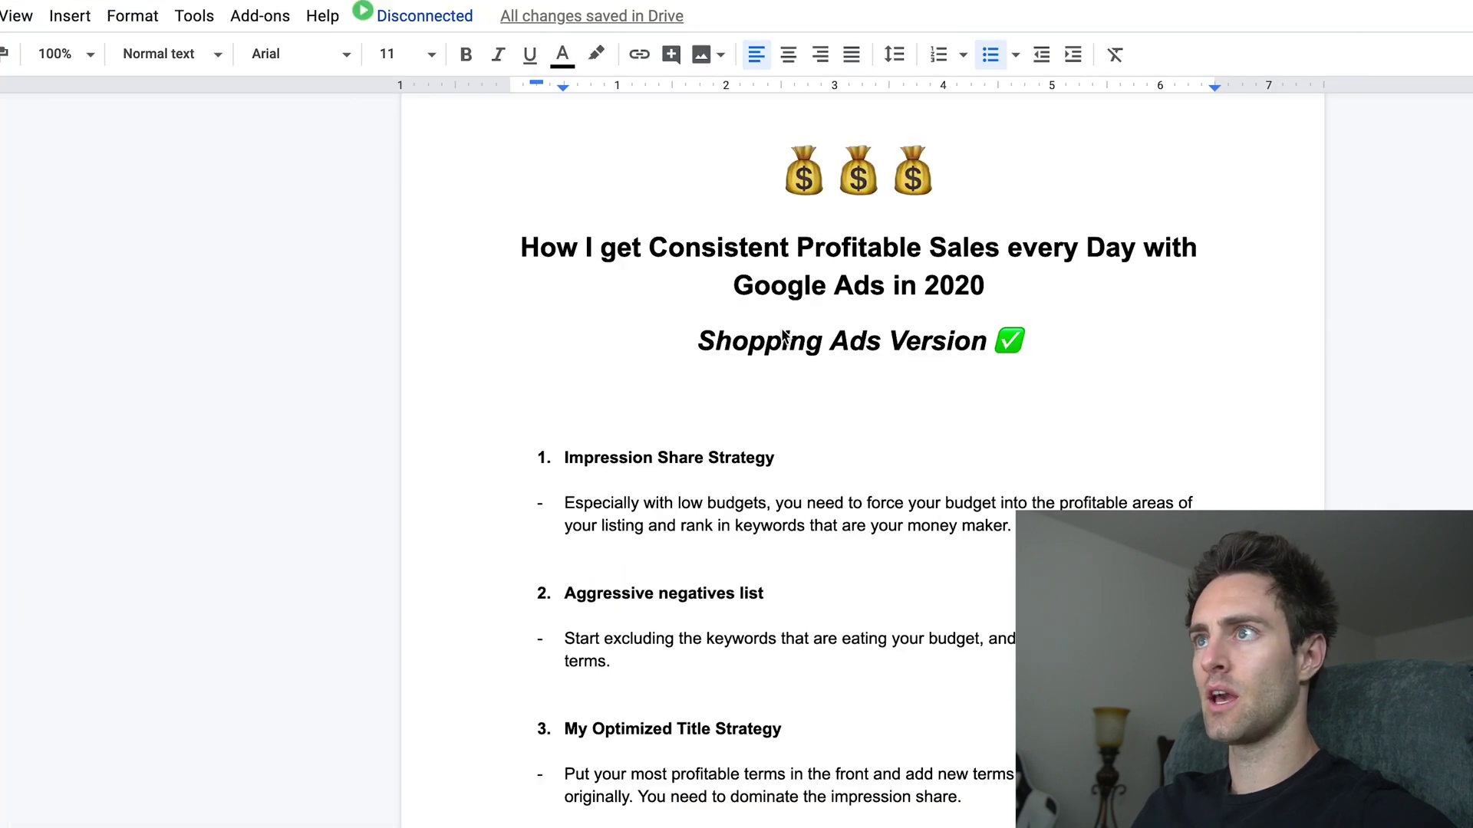
Highlight the "Shopping Ads Version" subtitle in the Google Docs outline and look at the Google shopping ads for leather handbags
left_click_drag(697, 341, 1017, 347)
left_click(1018, 345)
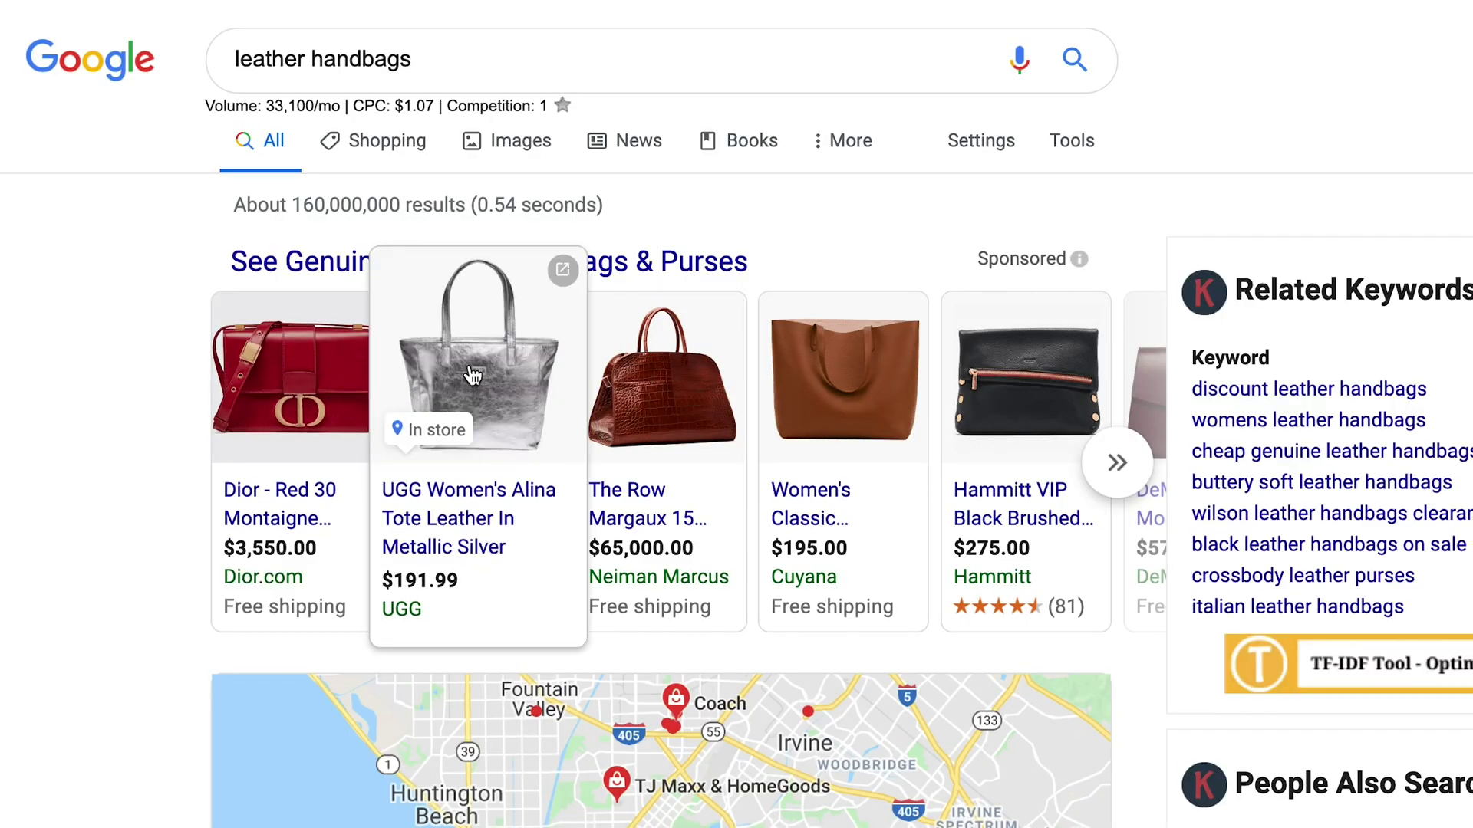
mouse_move(620, 381)
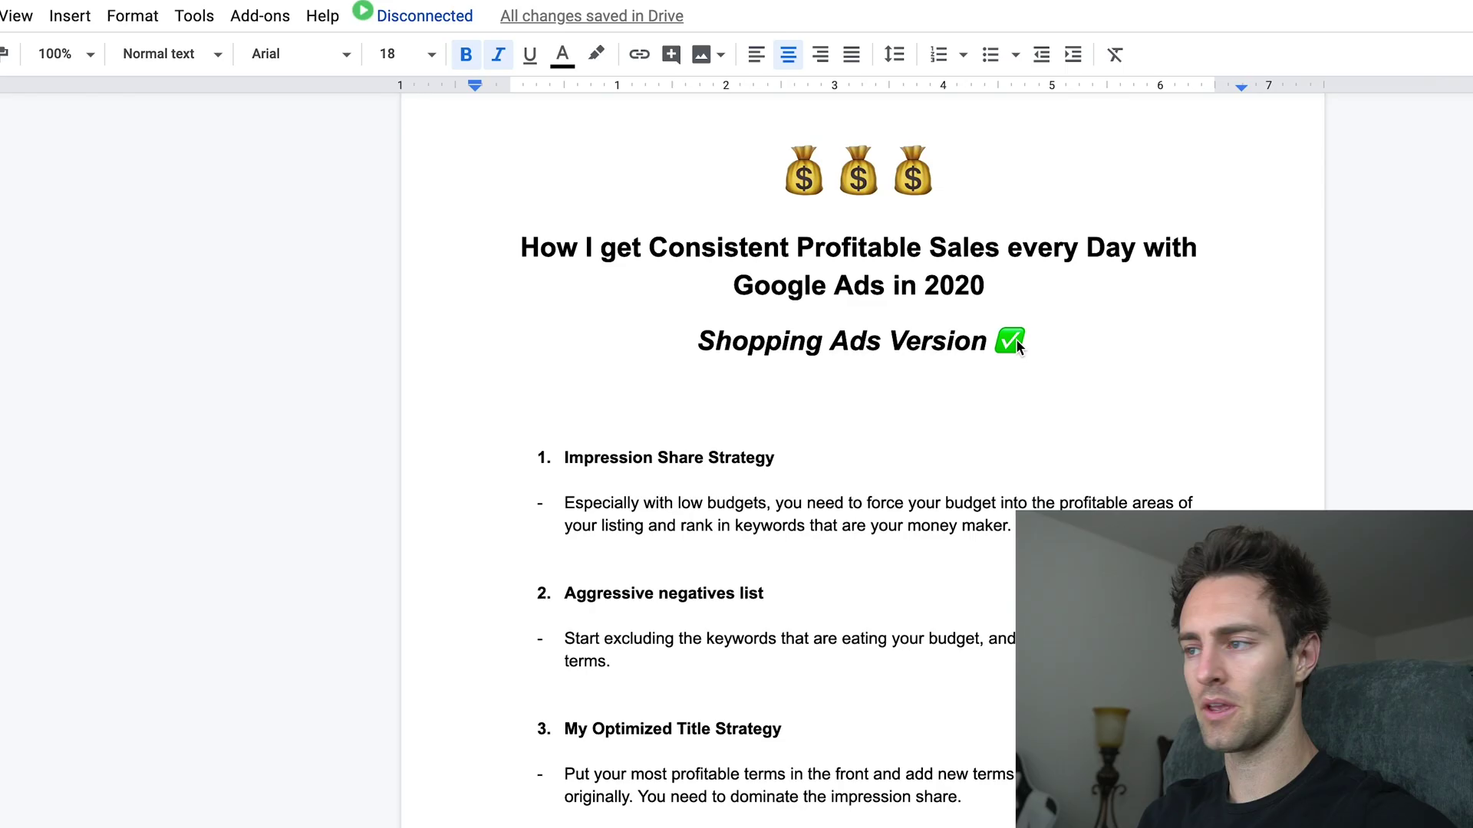
Highlight the "Impression Share Strategy" heading in the Google Docs outline, then clear the selection
scroll(665, 424, "down", 2)
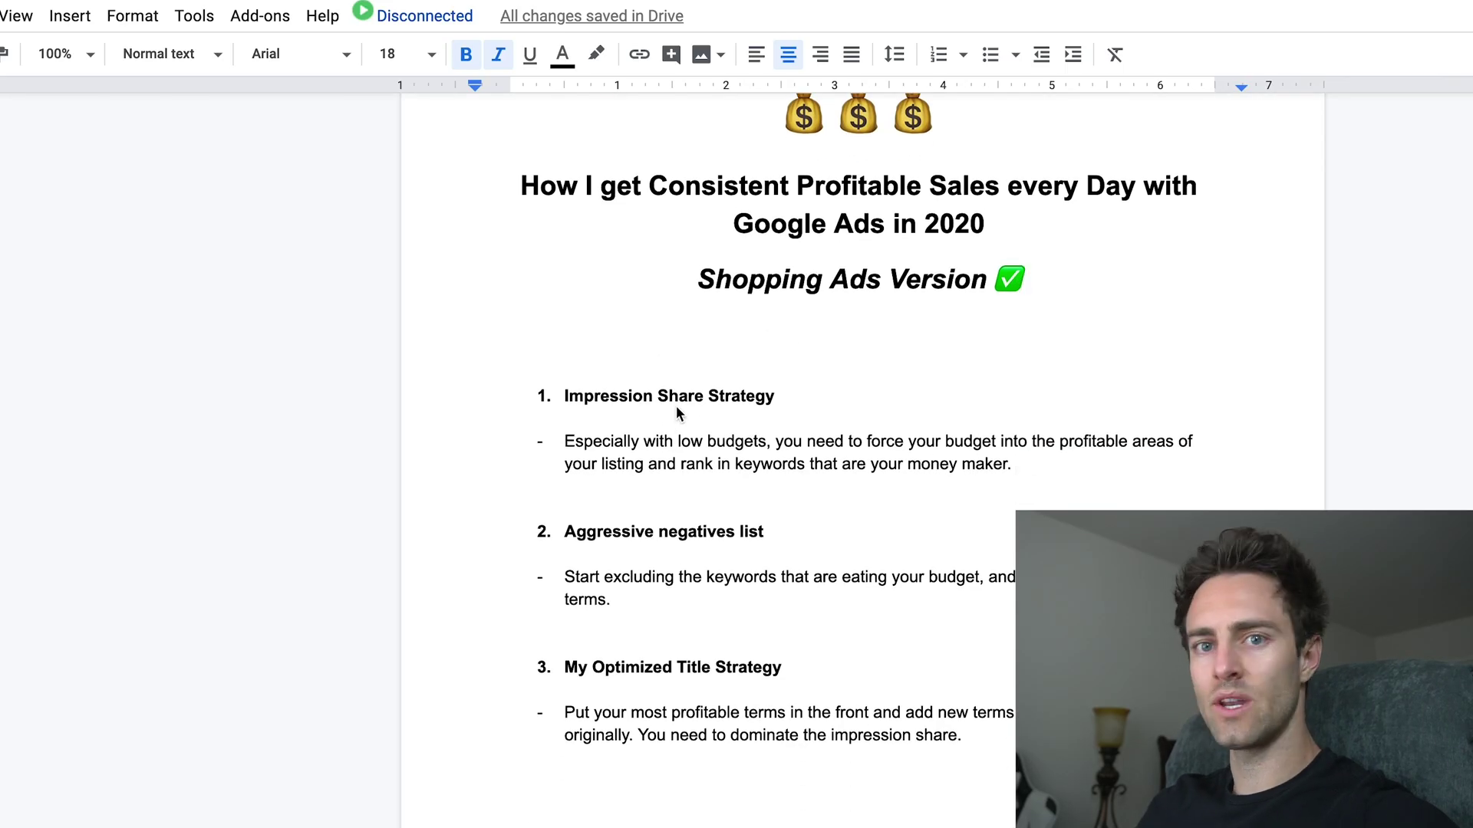
left_click_drag(565, 396, 773, 401)
left_click(757, 424)
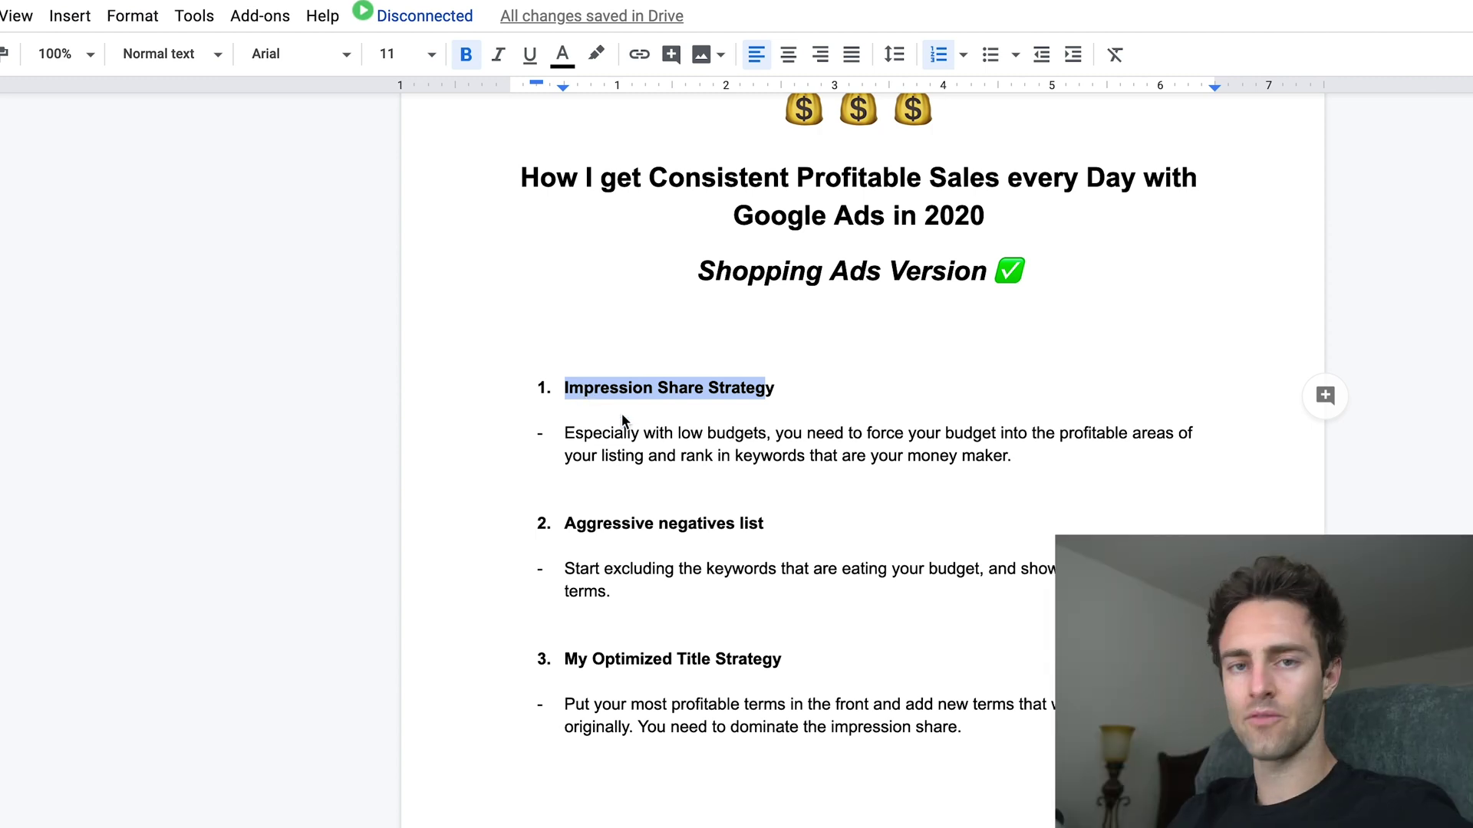
left_click(674, 413)
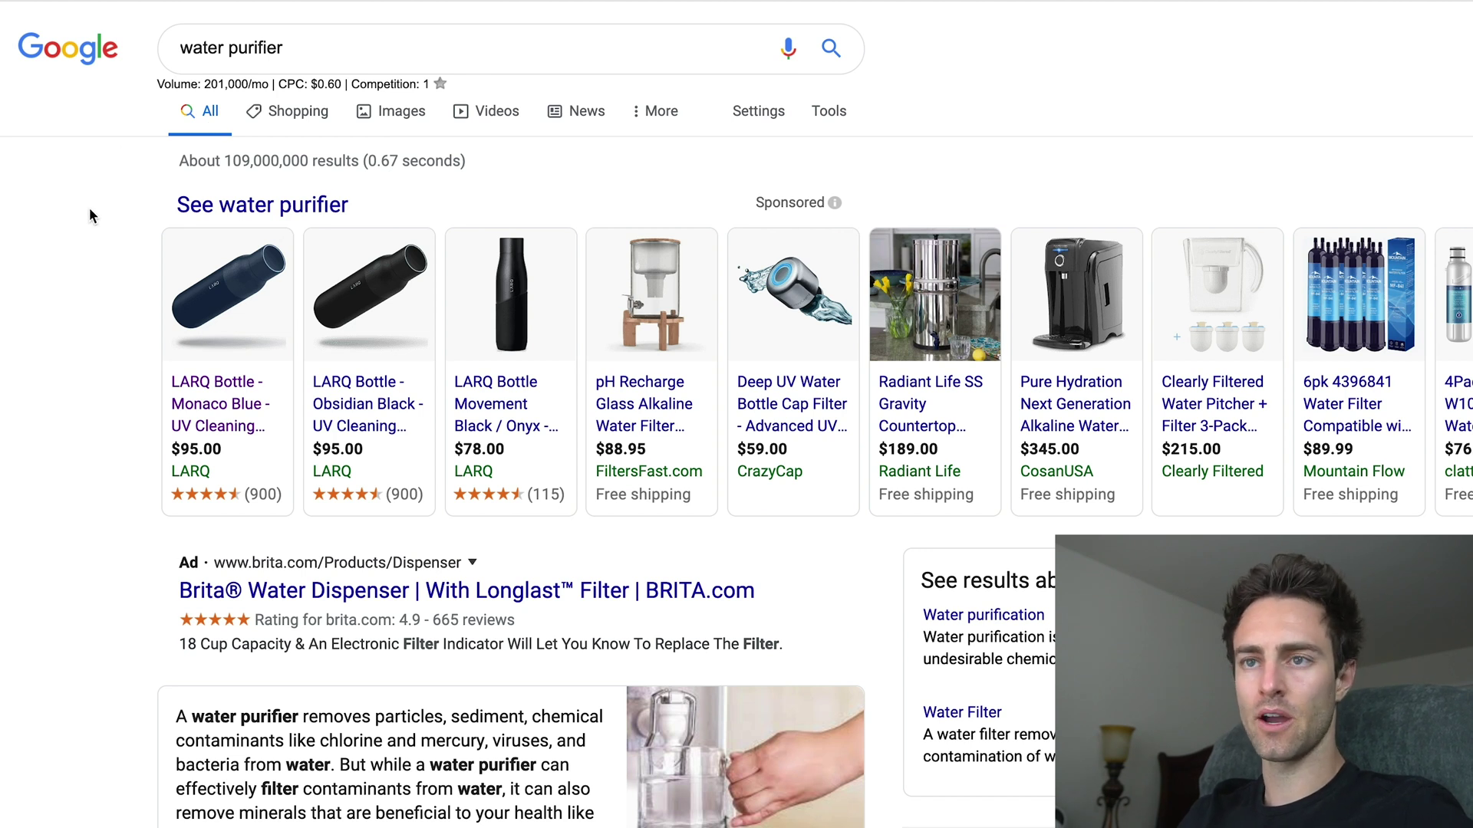
Examine the LARQ bottle shopping ads in the Google results for "water purifier"
mouse_move(182, 283)
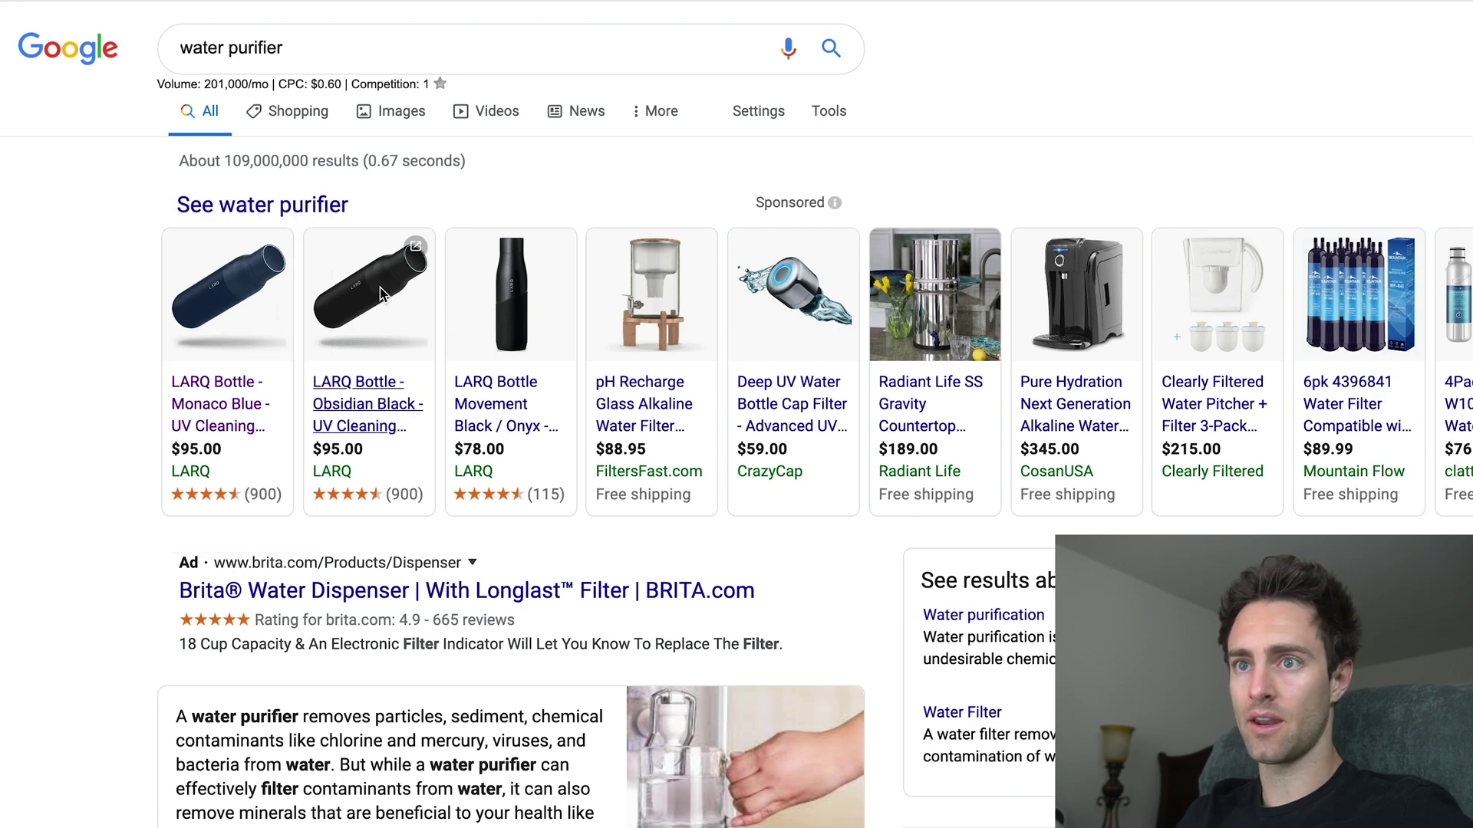
mouse_move(238, 293)
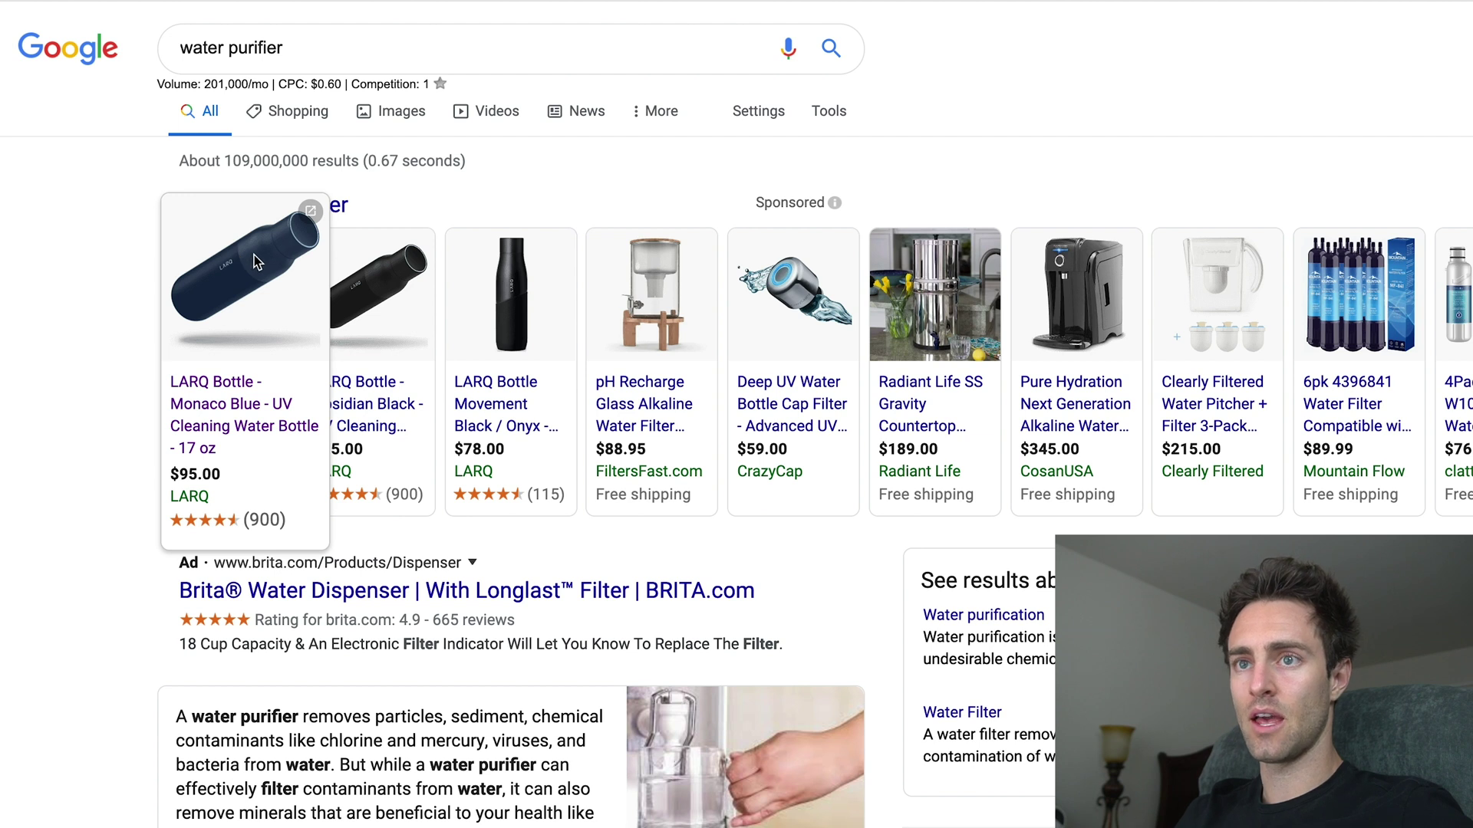
mouse_move(384, 278)
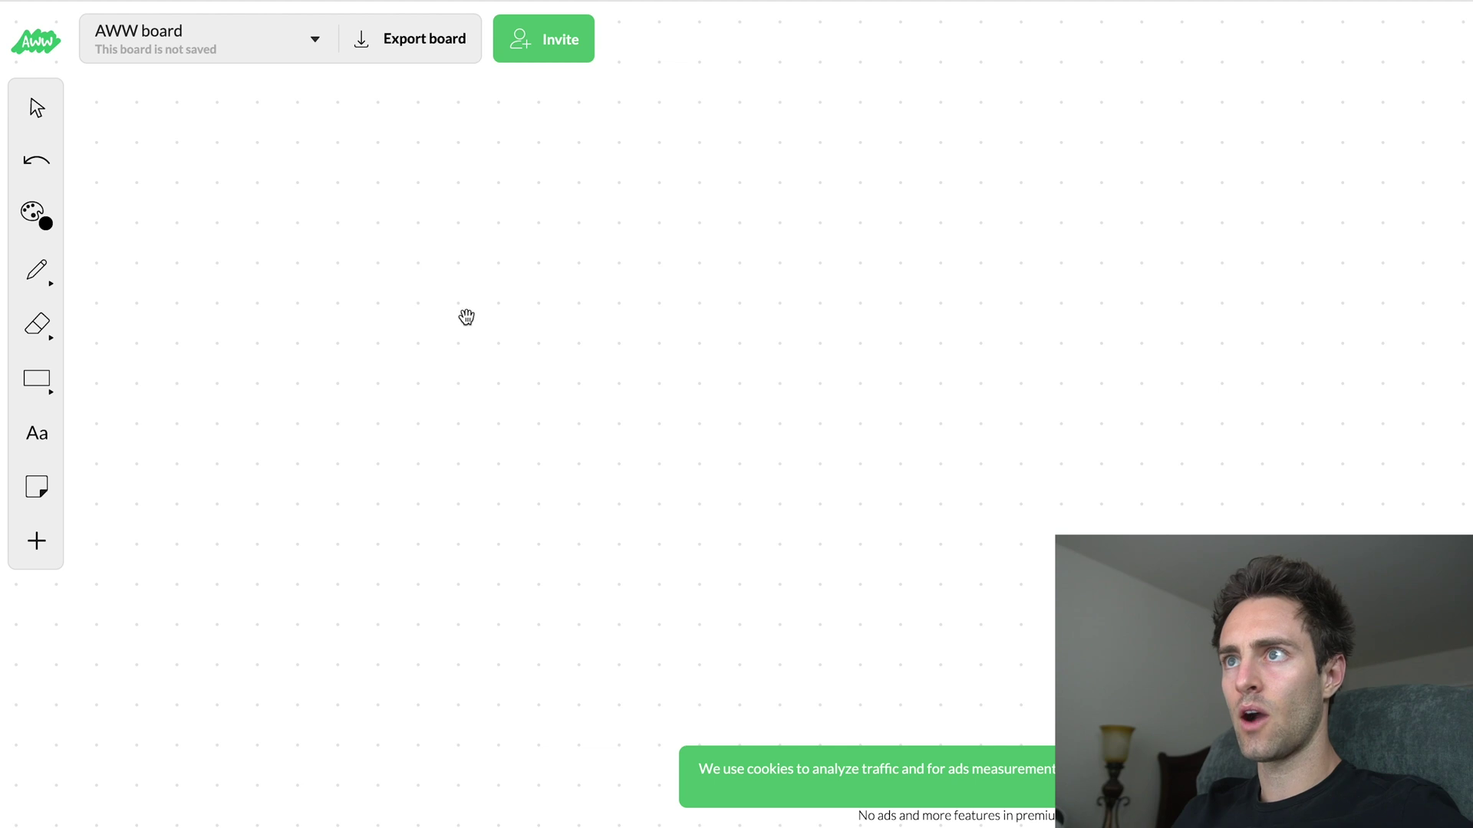
Switch to AWW board and draw "$50" with the pencil, followed by an arrow leading to a large circle
left_click(37, 271)
left_click(115, 274)
mouse_move(475, 230)
left_mouse_down()
mouse_move(503, 253)
mouse_move(488, 270)
mouse_move(506, 223)
left_mouse_up()
mouse_move(537, 232)
left_mouse_down()
mouse_move(555, 237)
mouse_move(437, 227)
mouse_move(463, 230)
left_mouse_up()
left_click_drag(583, 239, 637, 245)
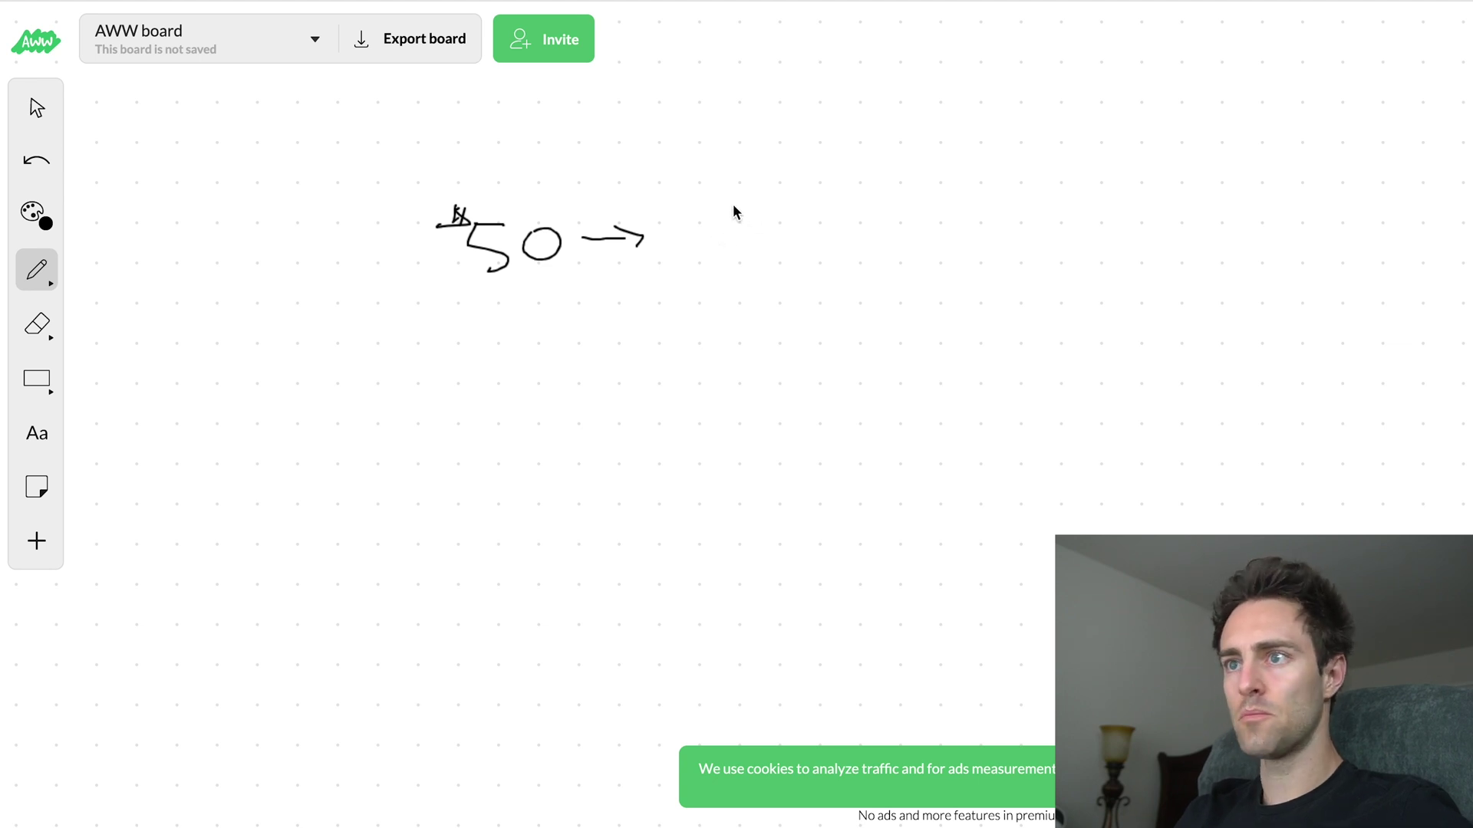
mouse_move(746, 177)
left_mouse_down()
mouse_move(808, 299)
mouse_move(785, 171)
mouse_move(748, 173)
left_mouse_up()
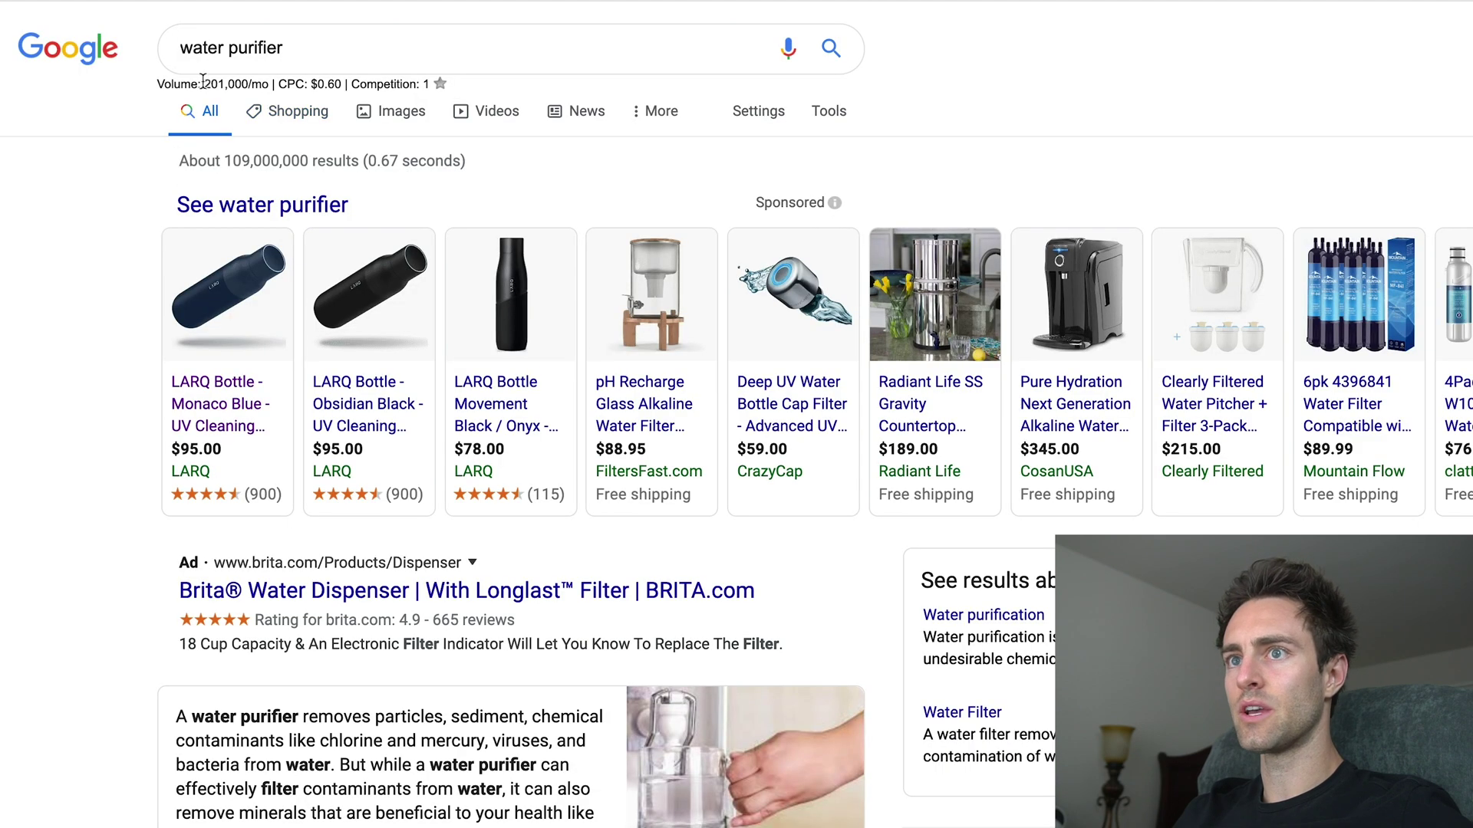
Switch to the Google results for "water purifier" and highlight the keyword's monthly search volume, then clear the selection
mouse_move(220, 287)
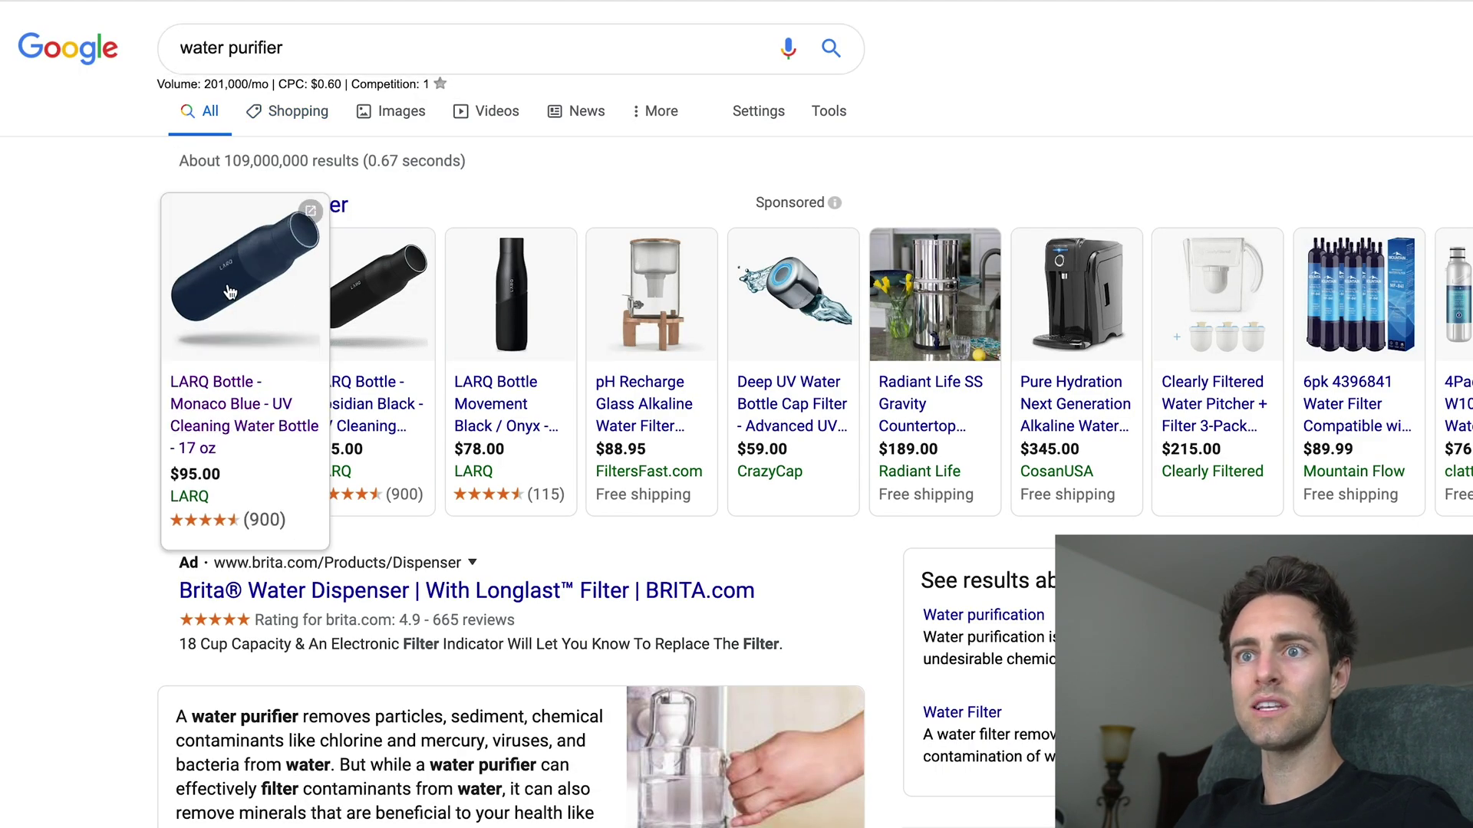
left_click_drag(203, 83, 244, 83)
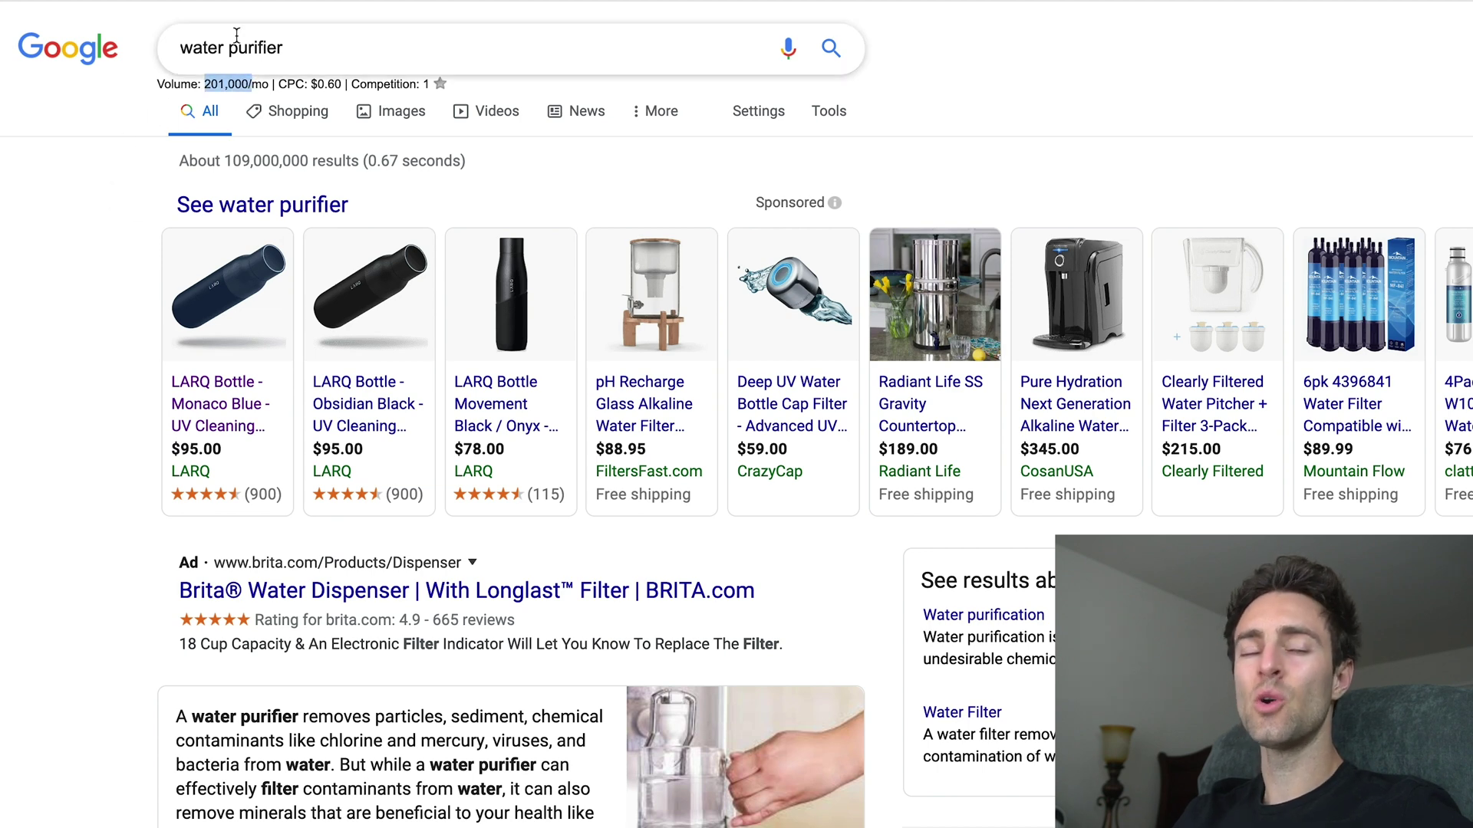
left_click(105, 254)
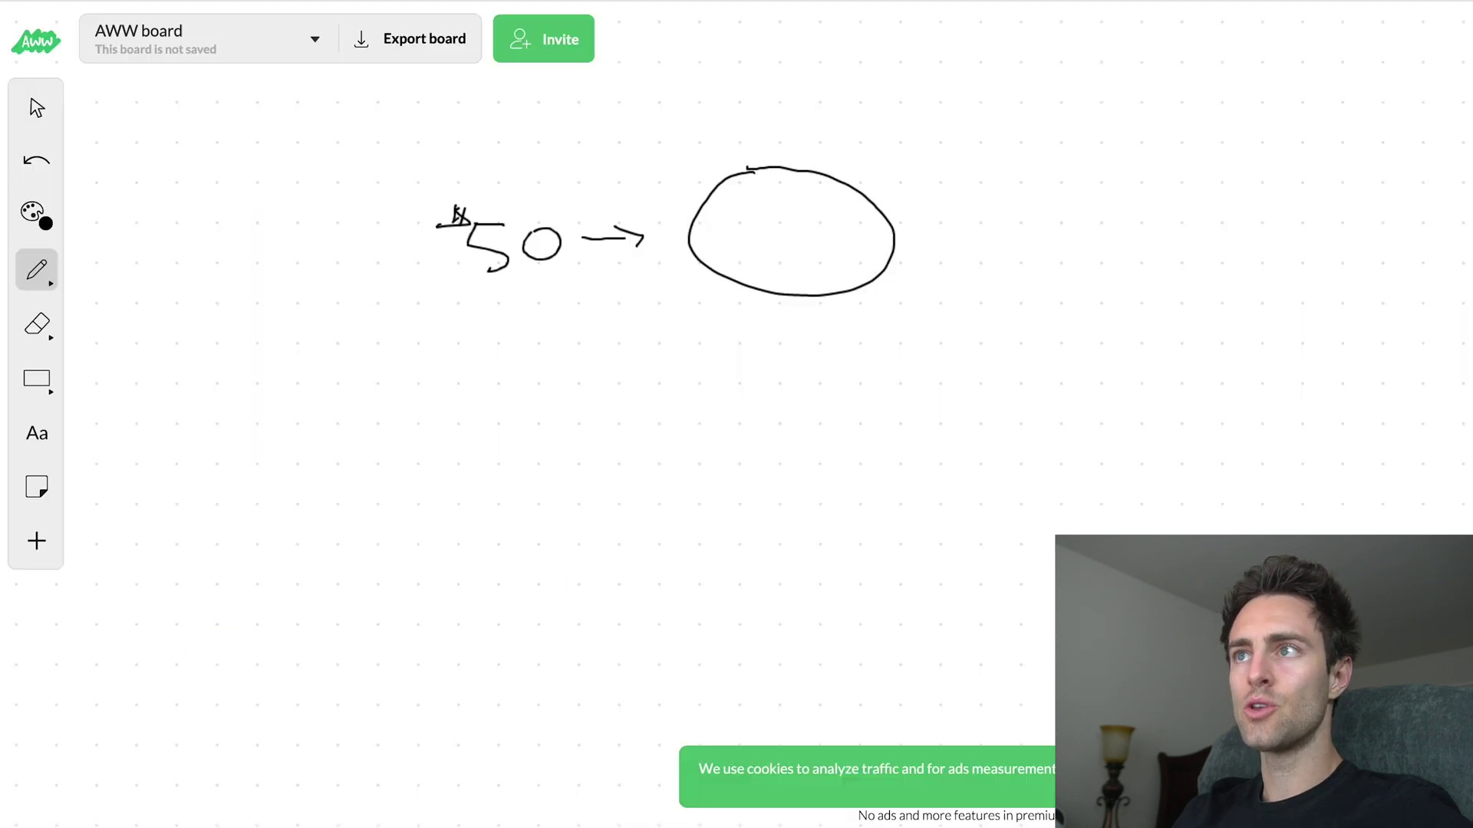
On AWW board, split the large circle with a line and write a circled "$30" with two outward arrows in the smaller part
left_click_drag(756, 170, 761, 282)
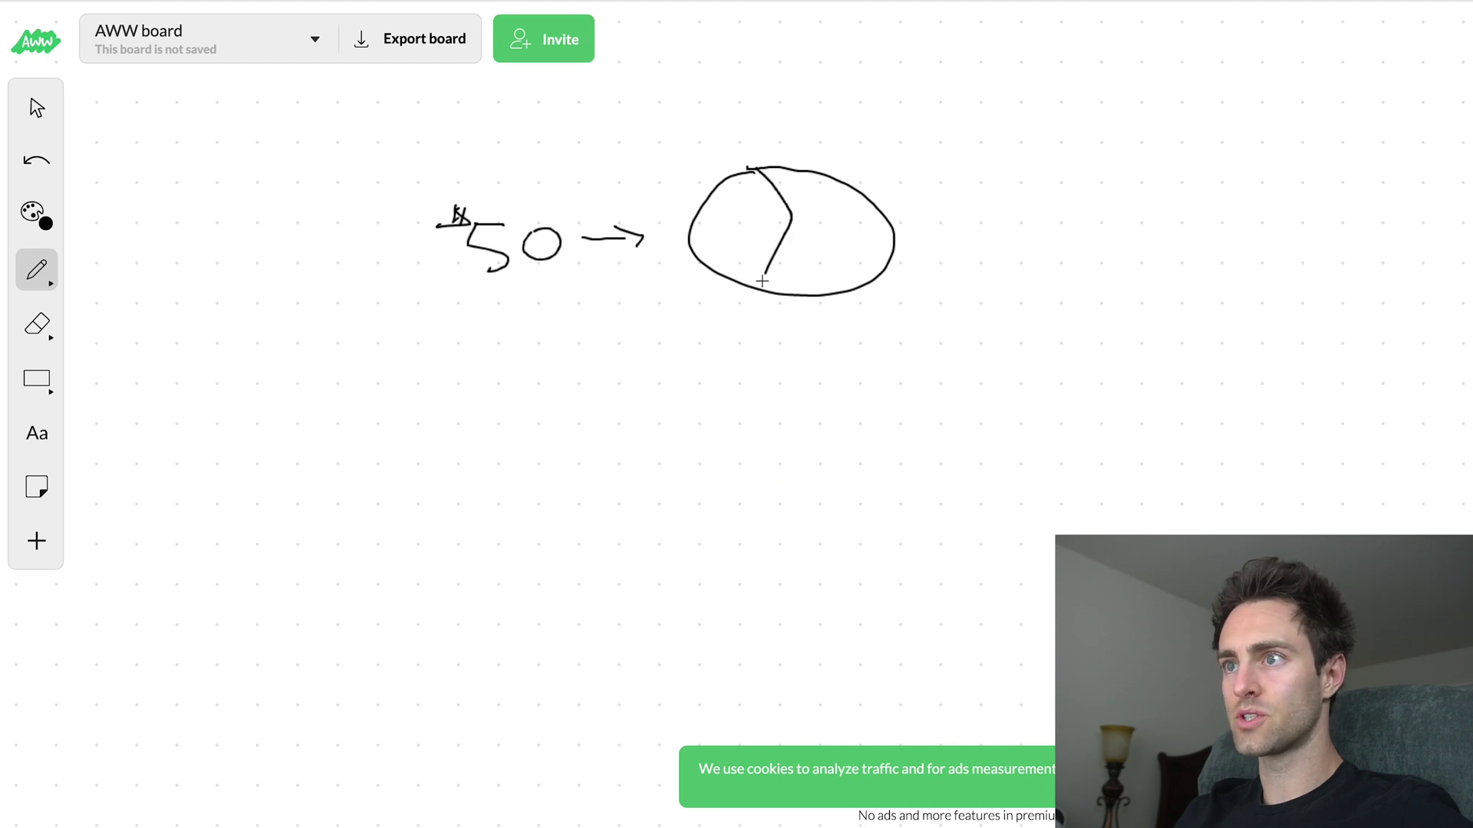
mouse_move(752, 216)
left_mouse_down()
mouse_move(707, 221)
mouse_move(700, 170)
mouse_move(734, 154)
mouse_move(733, 132)
mouse_move(738, 143)
left_mouse_up()
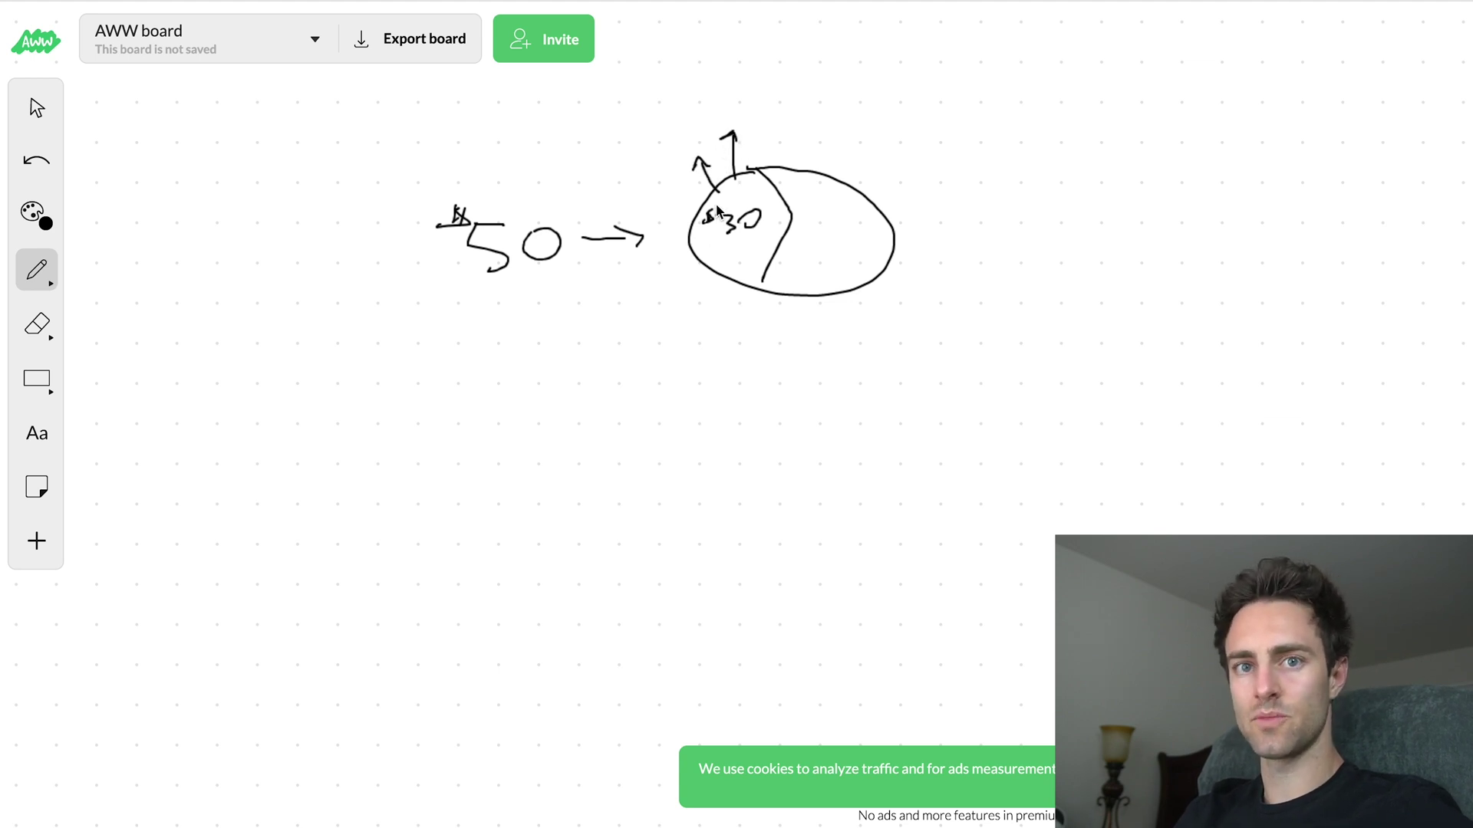
mouse_move(717, 201)
left_mouse_down()
mouse_move(767, 244)
mouse_move(736, 201)
mouse_move(700, 209)
left_mouse_up()
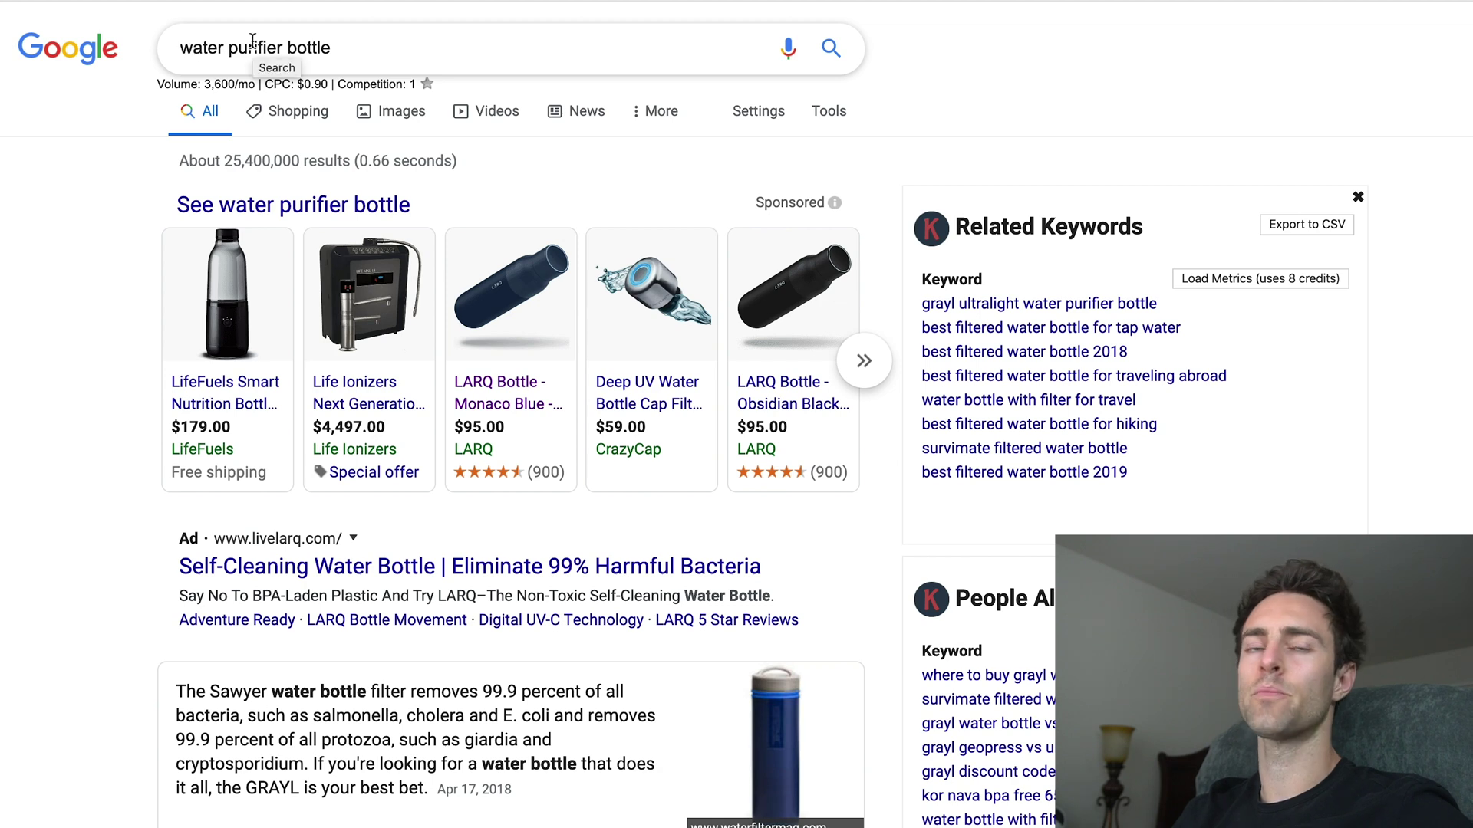
Highlight the "water purifier bottle" query in Google, then dismiss the search suggestions
left_click_drag(185, 50, 334, 49)
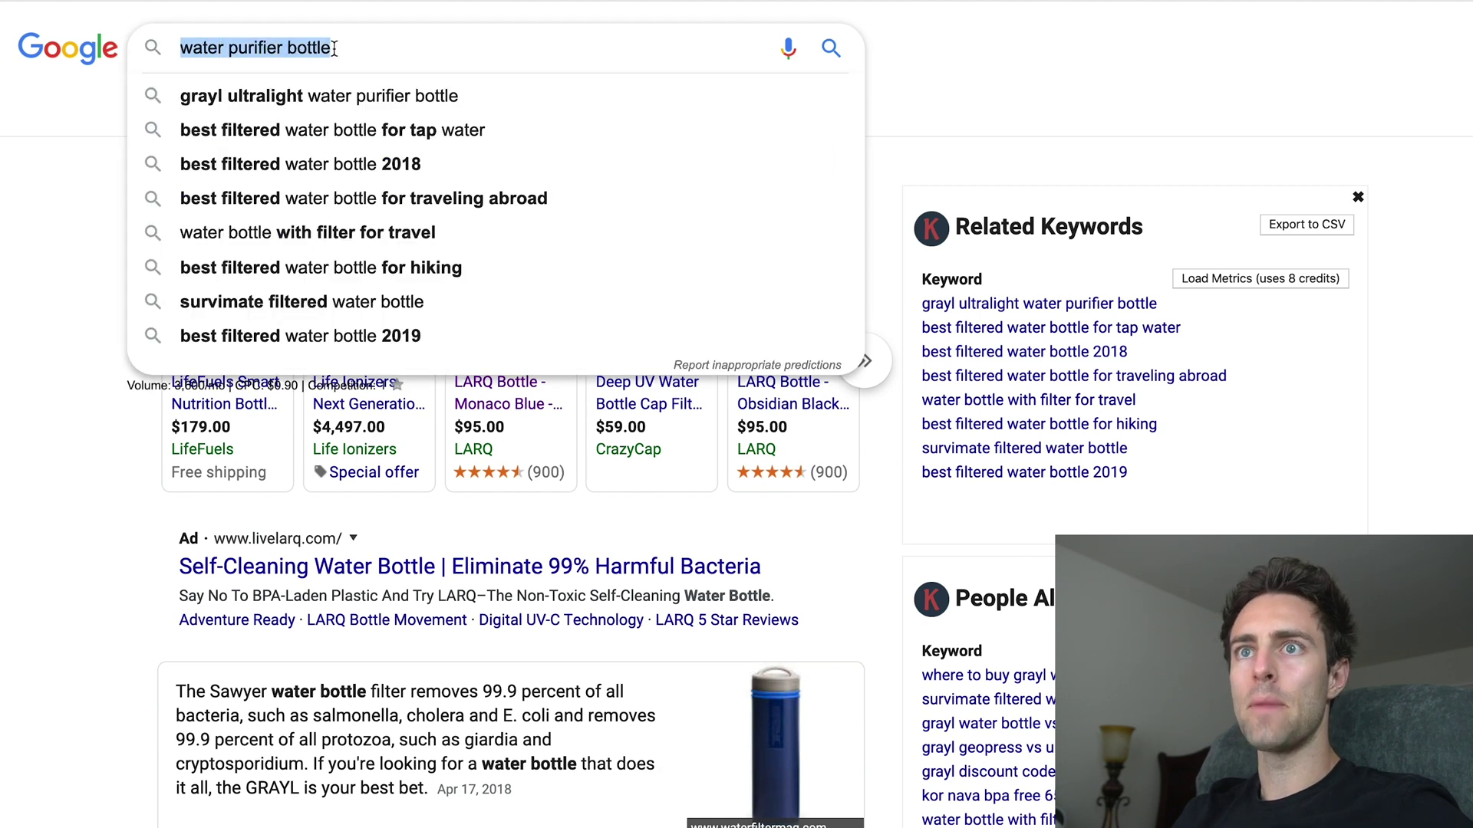
left_click(61, 159)
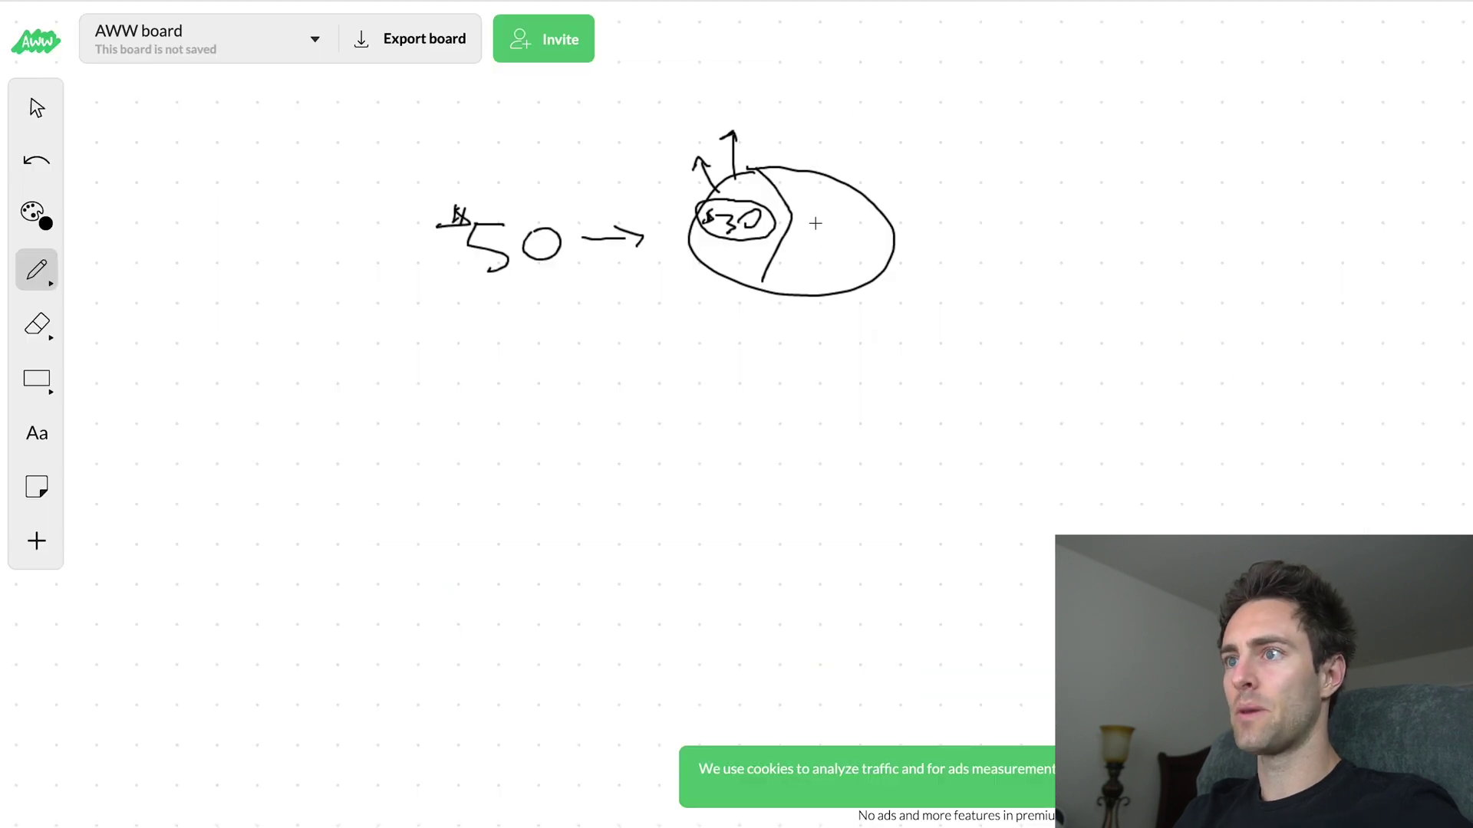
On AWW board, write "$20" with an outward arrow in the circle's larger part and mark an X below "$30"
mouse_move(816, 224)
left_mouse_down()
mouse_move(833, 243)
mouse_move(843, 230)
mouse_move(811, 223)
left_mouse_up()
mouse_move(803, 217)
left_mouse_down()
mouse_move(803, 231)
mouse_move(886, 181)
mouse_move(877, 201)
left_mouse_up()
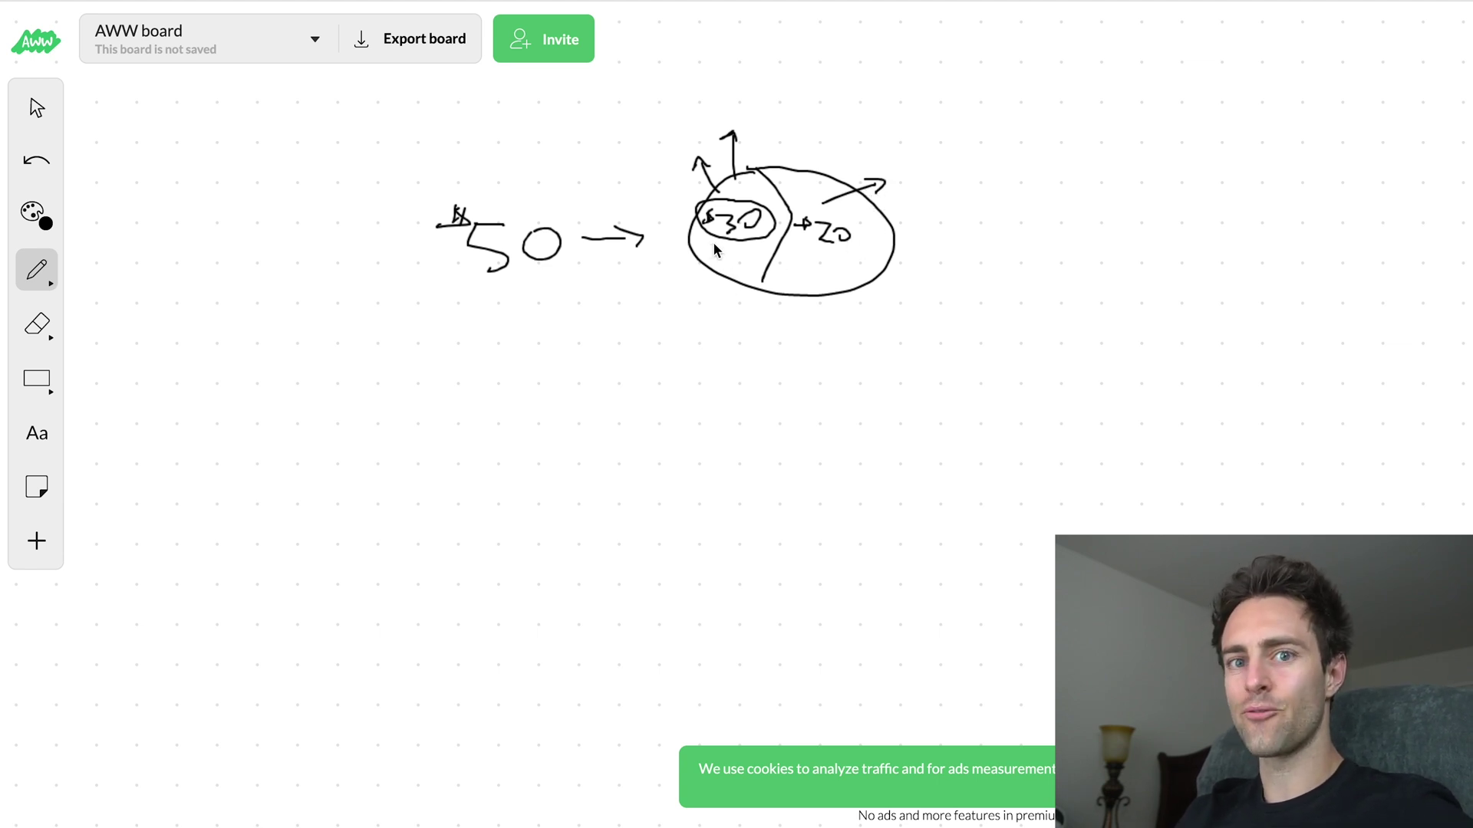
mouse_move(722, 239)
left_mouse_down()
mouse_move(704, 253)
mouse_move(724, 255)
left_mouse_up()
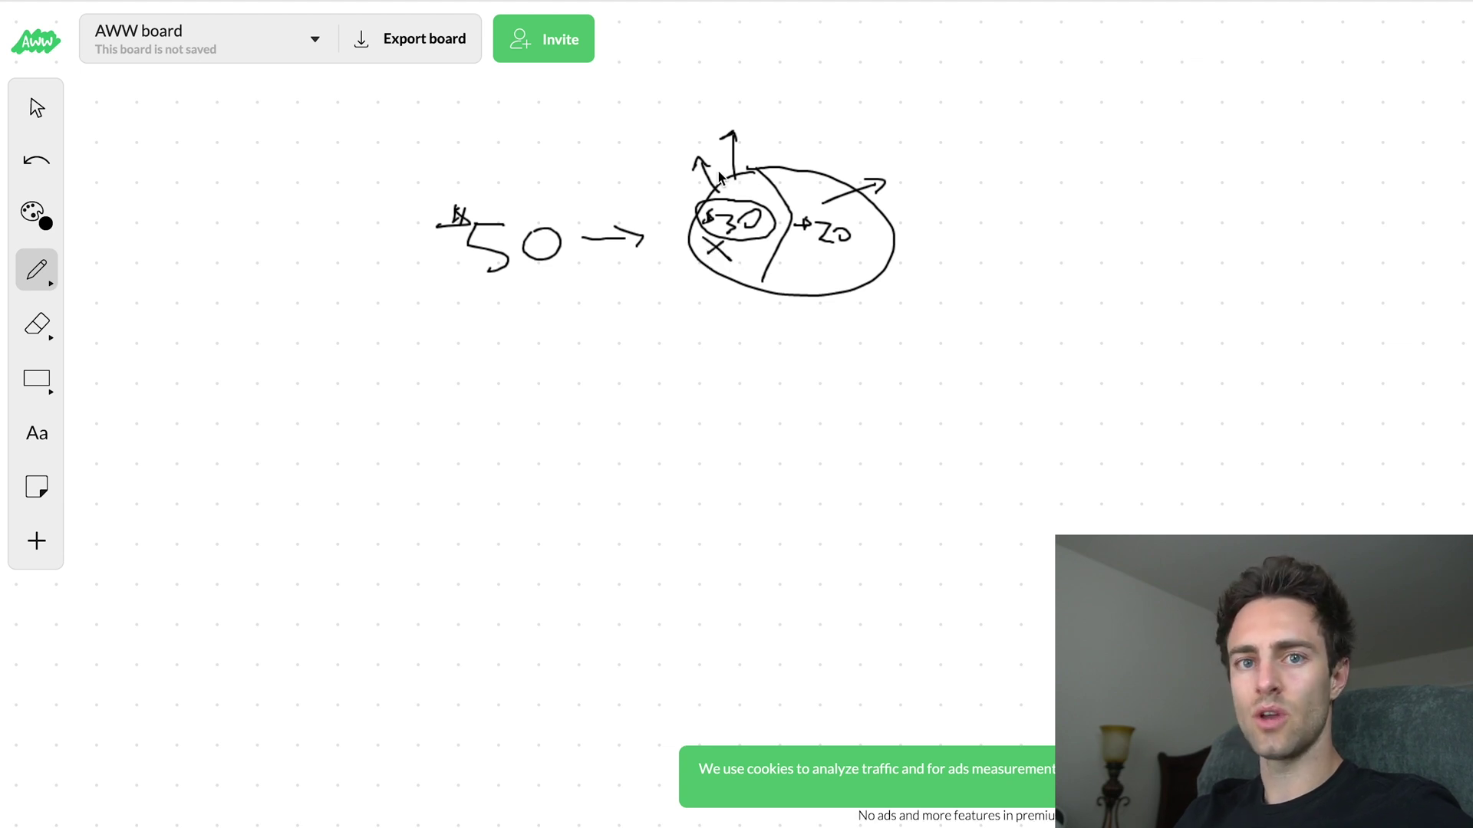
mouse_move(462, 295)
left_mouse_down()
mouse_move(551, 273)
mouse_move(514, 288)
left_mouse_up()
mouse_move(577, 280)
left_mouse_down()
mouse_move(593, 305)
mouse_move(772, 319)
mouse_move(807, 267)
mouse_move(932, 233)
mouse_move(917, 295)
left_mouse_up()
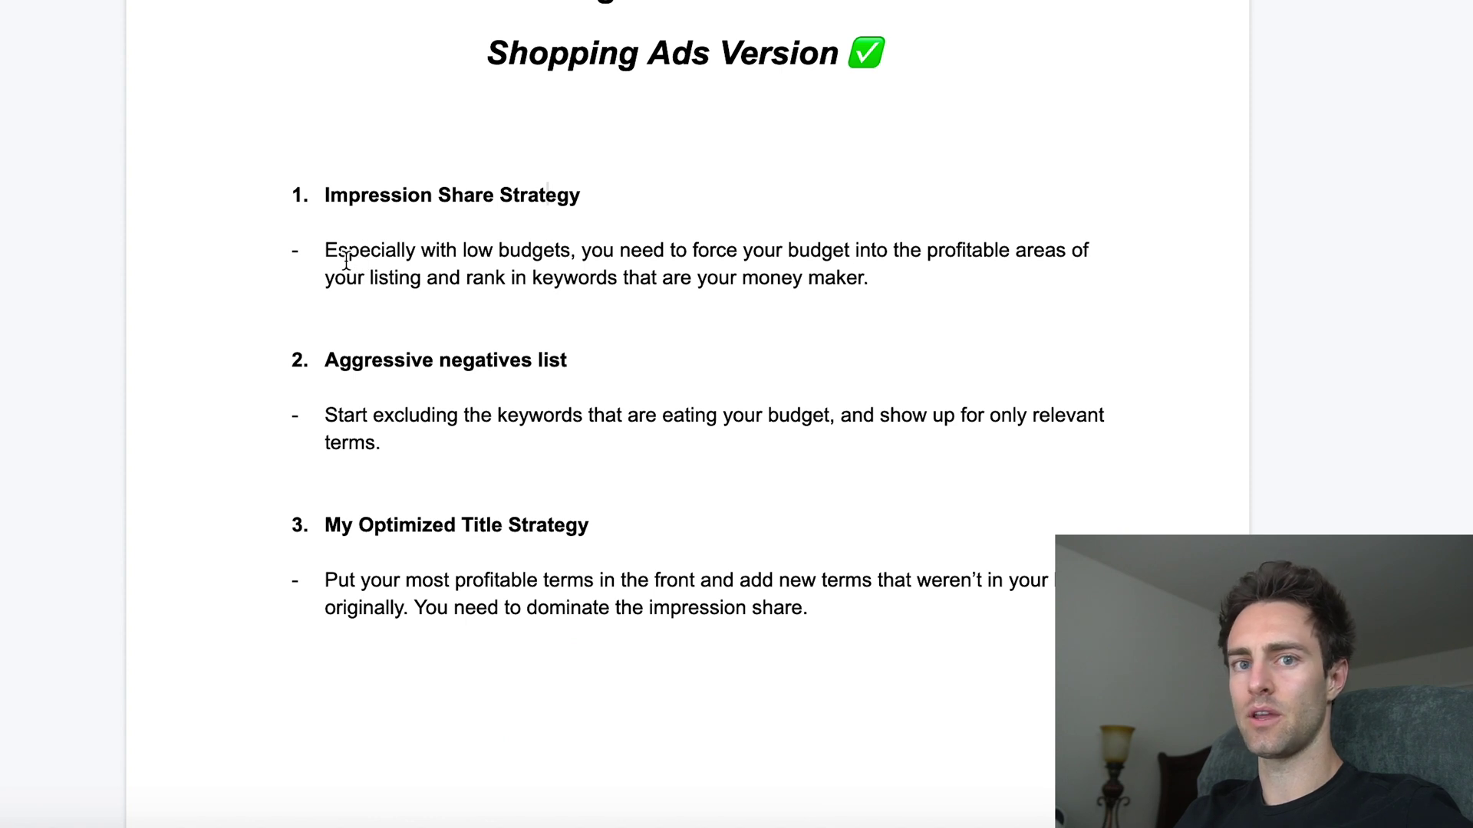
Switch to the Google Docs outline and highlight the "Aggressive negatives list" heading
scroll(482, 252, "down", 3)
left_click_drag(325, 202, 573, 204)
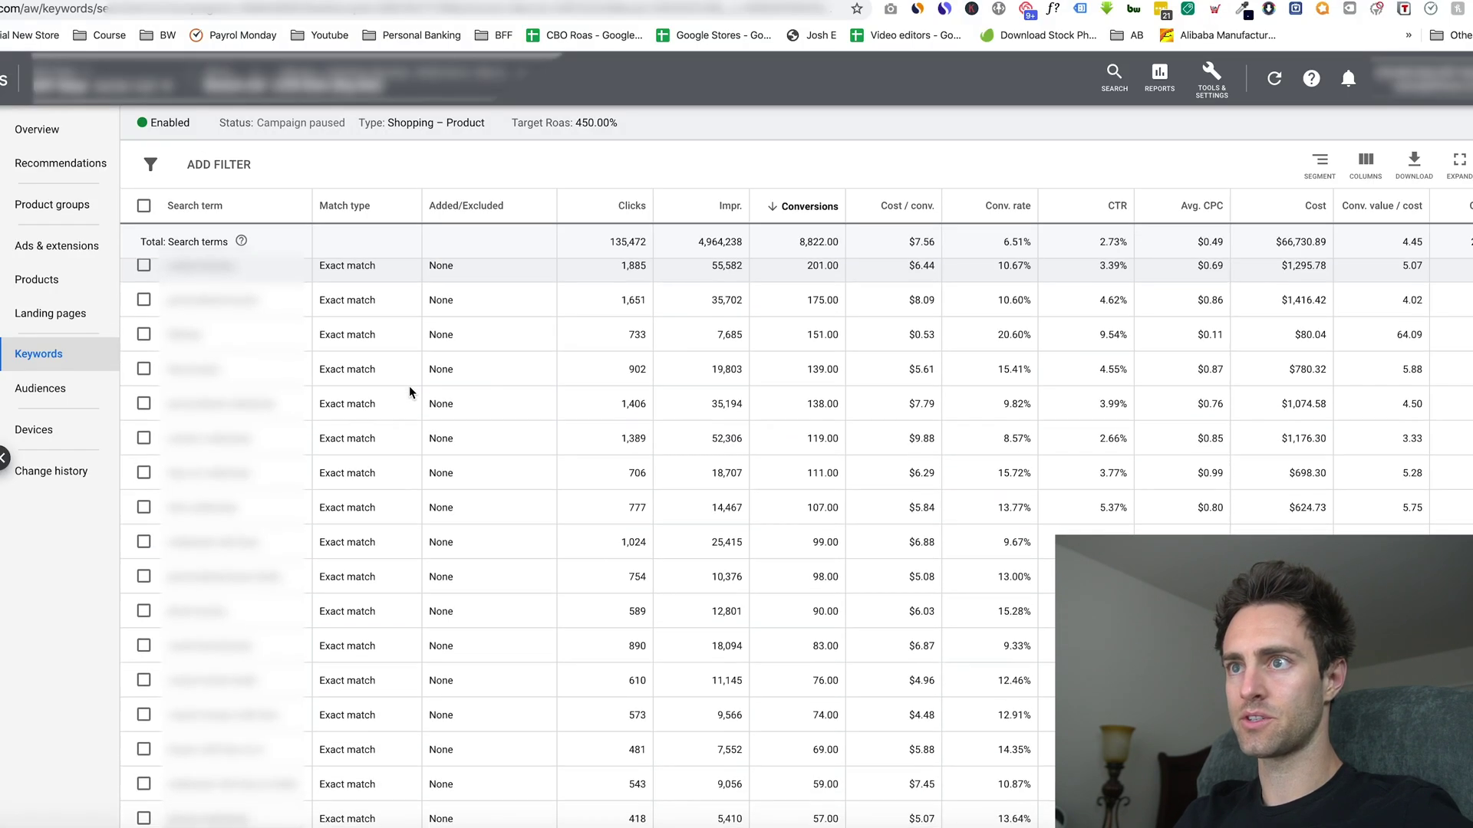
Sort the Google Ads search terms by highest cost and highlight the top term's cost and cost per conversion
scroll(408, 385, "down", 1)
scroll(514, 473, "down", 1)
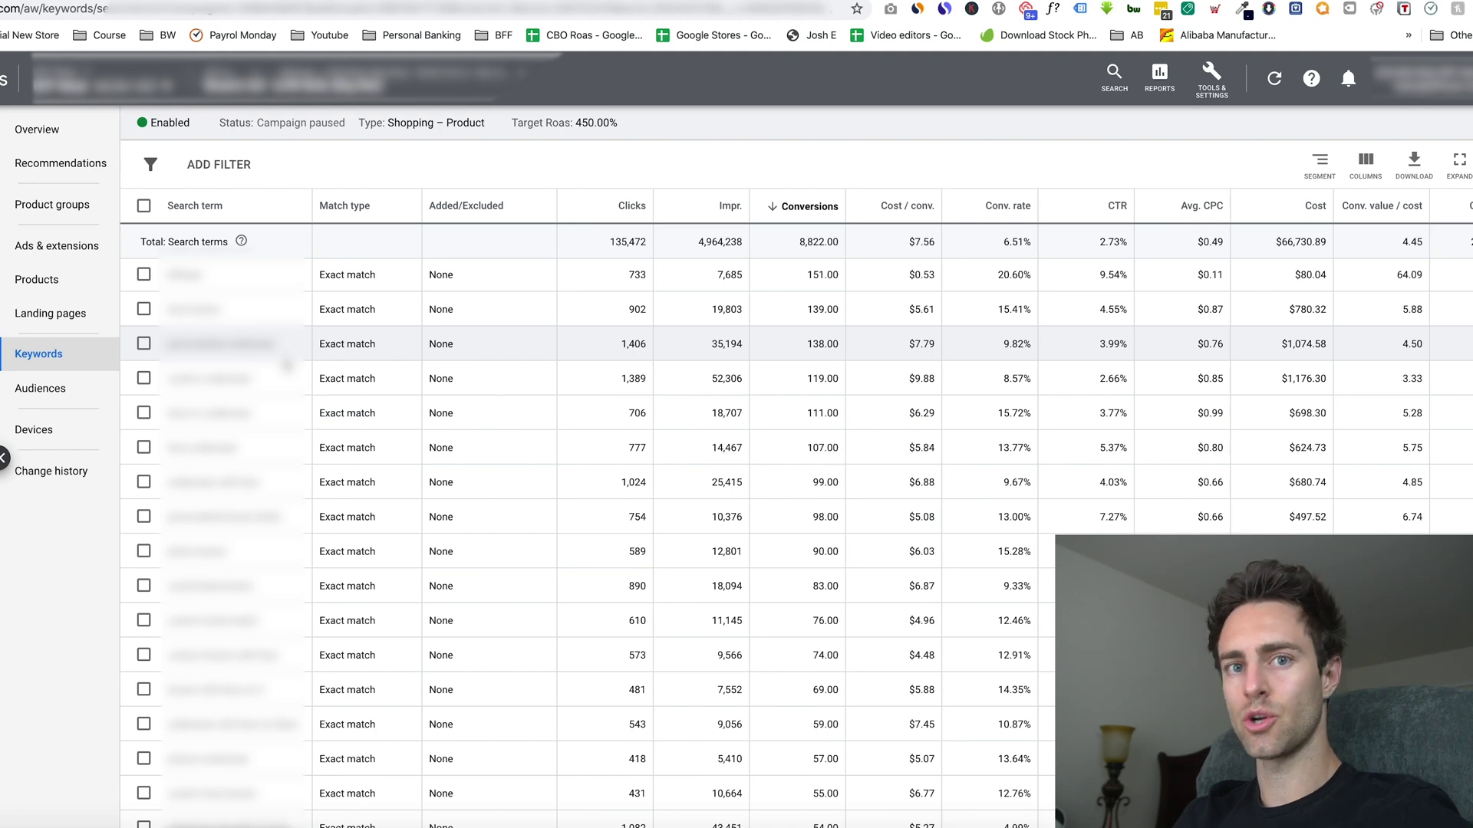
scroll(1226, 374, "up", 2)
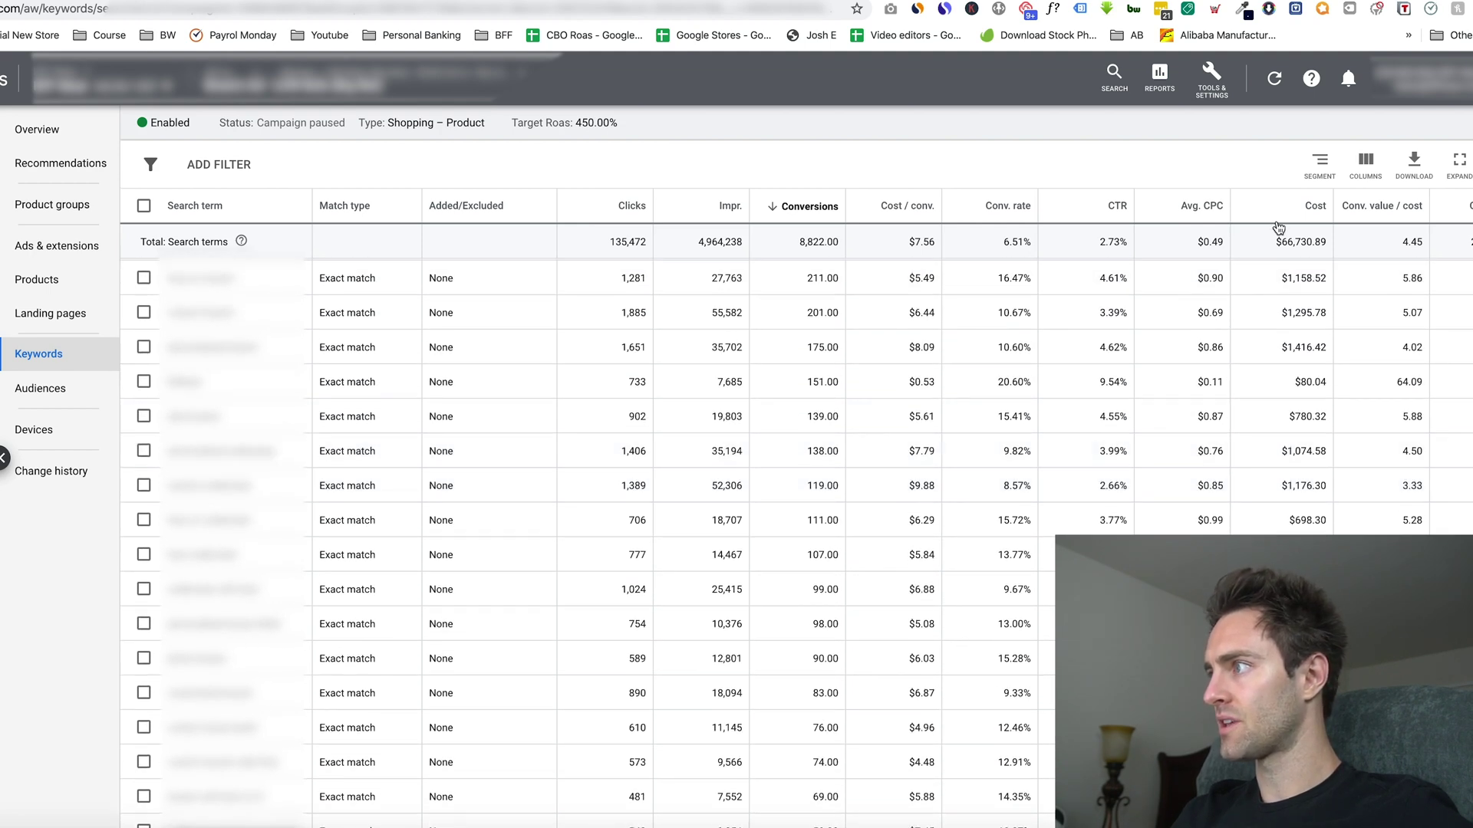
left_click(1278, 224)
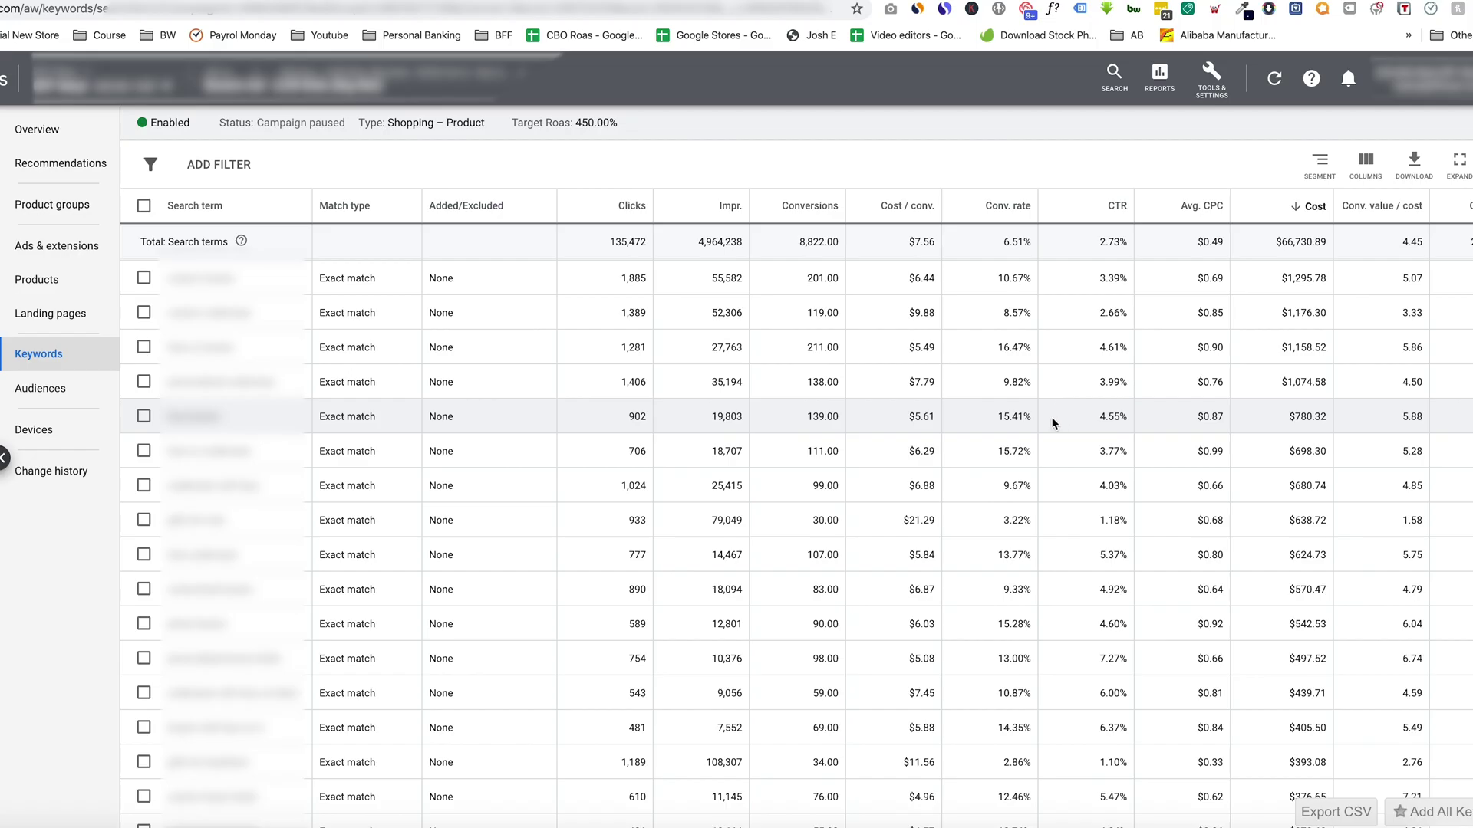
left_click_drag(1290, 279, 1335, 284)
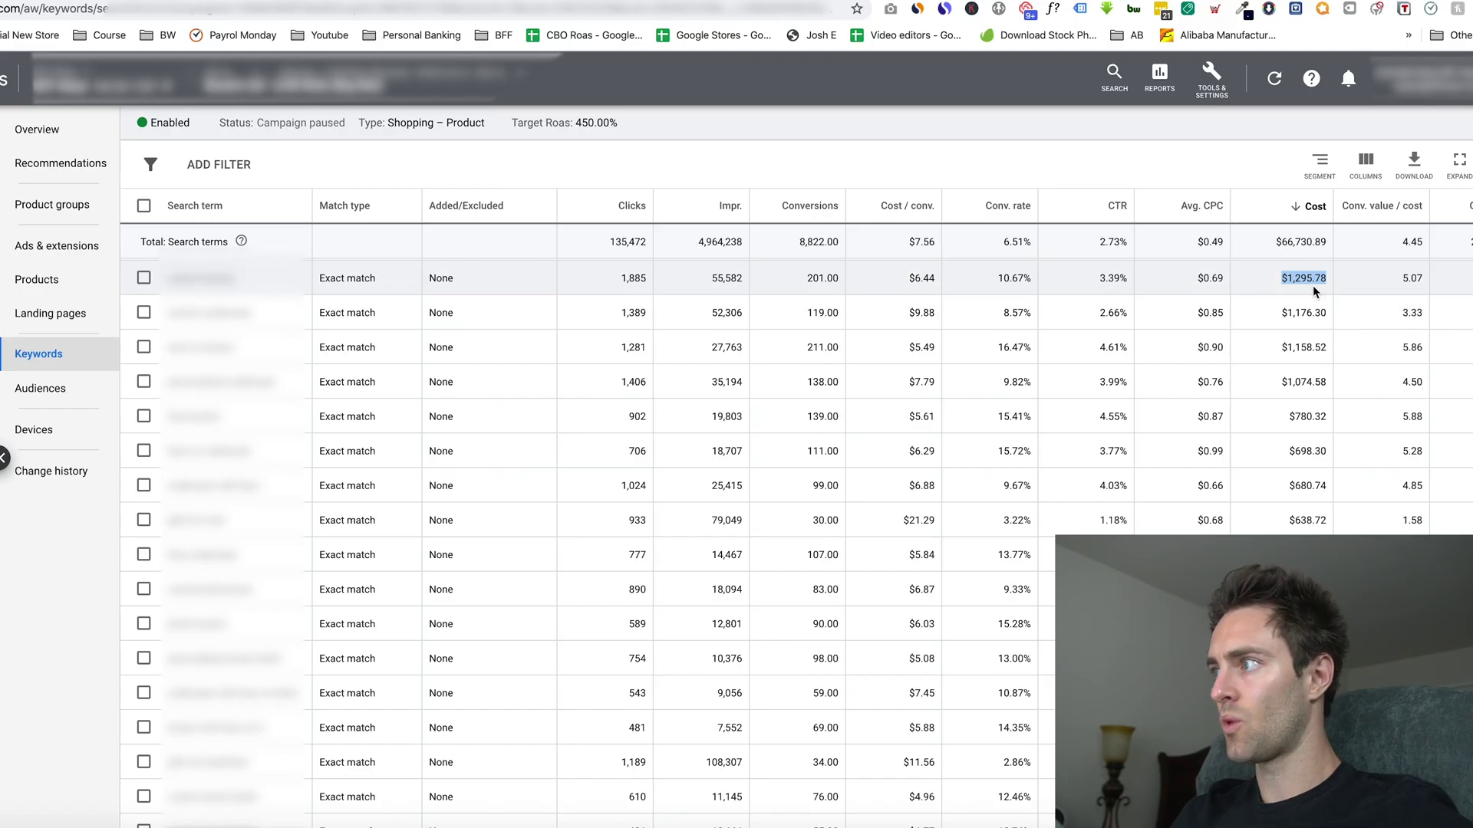
left_click_drag(907, 278, 936, 280)
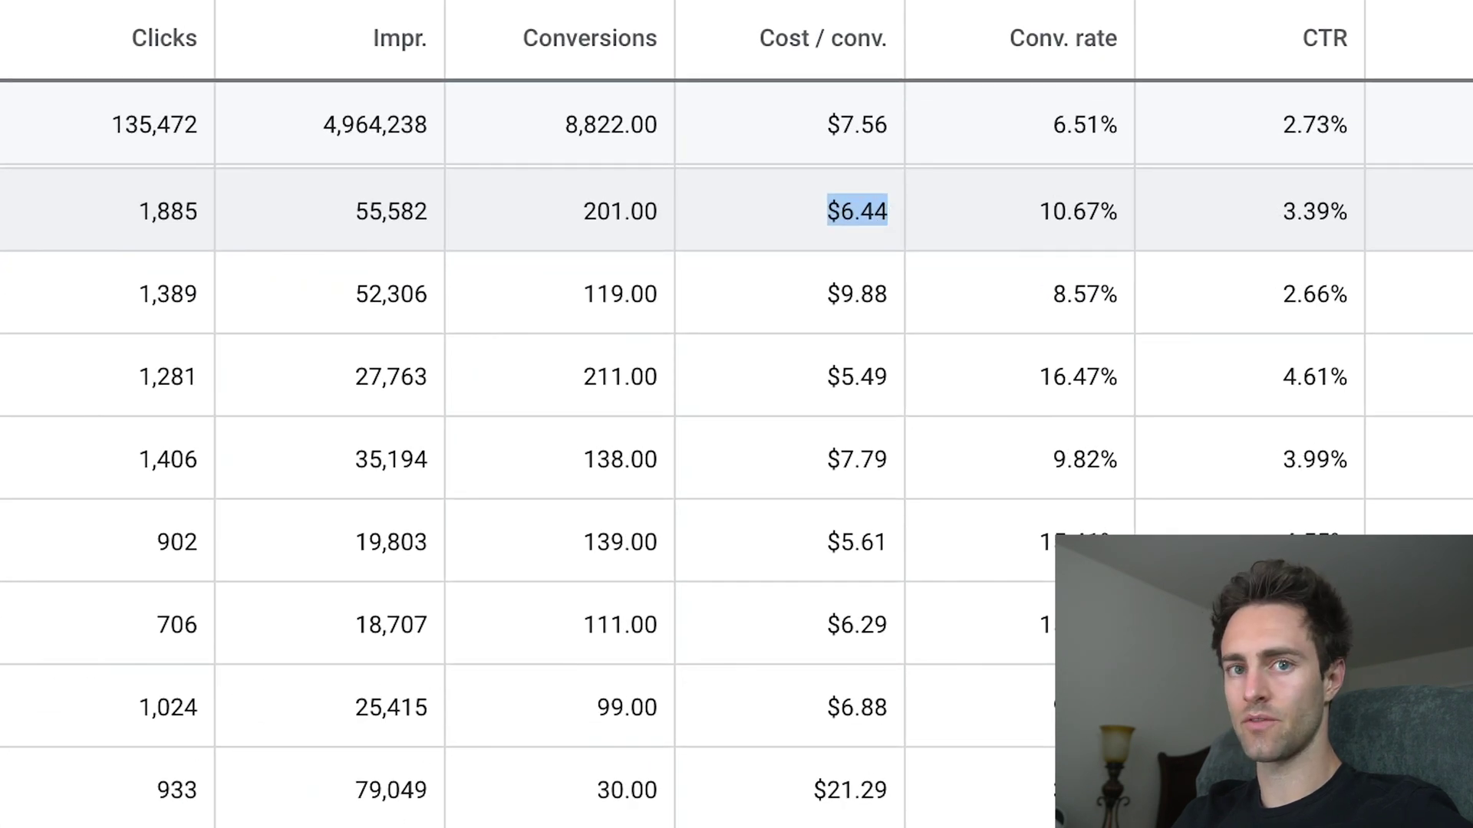
Highlight the conversion value per cost of the search term with 1,885 clicks, then clear the highlight
left_click_drag(1472, 209, 1434, 215)
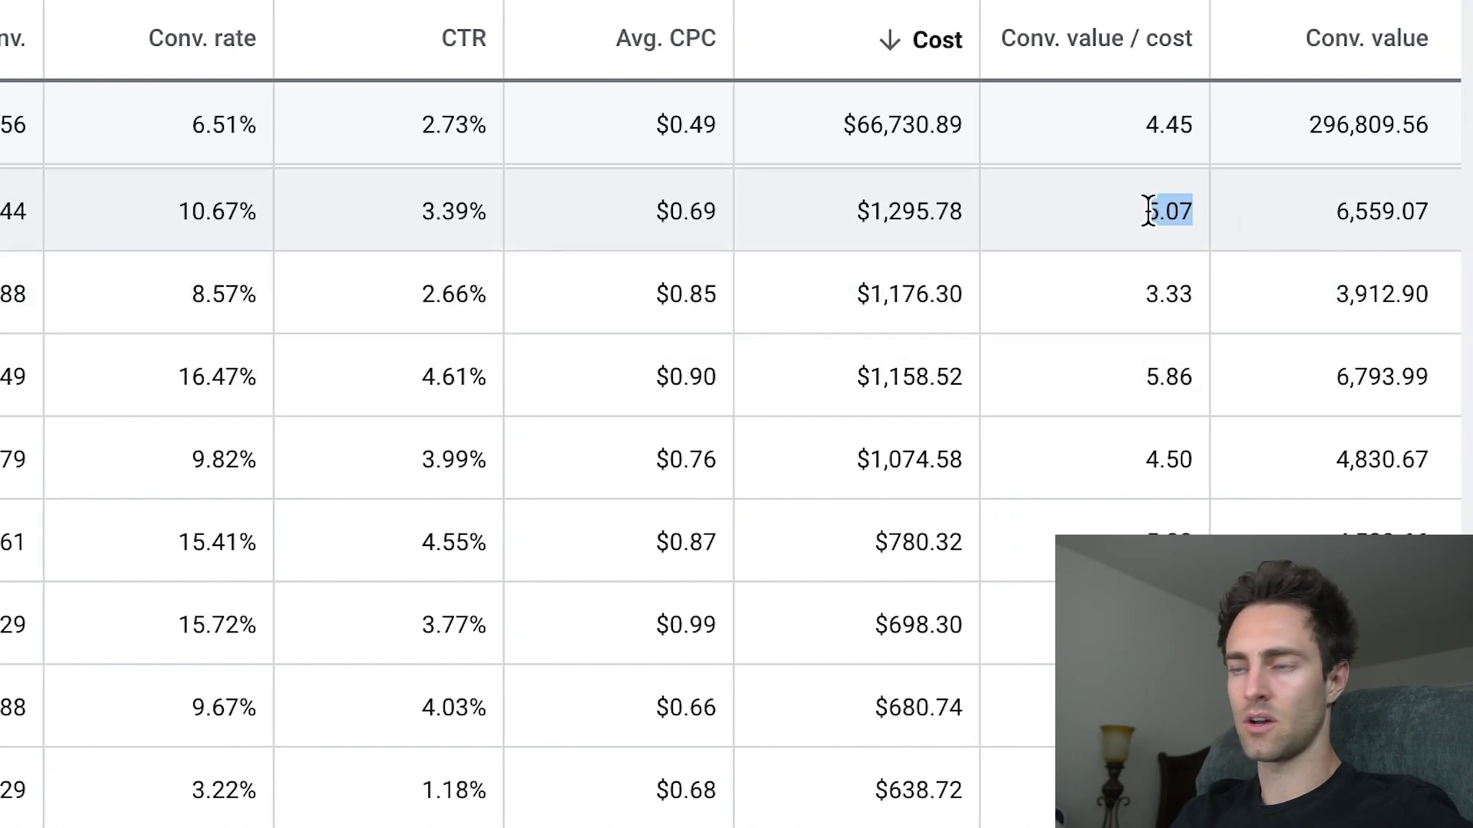
left_click(1147, 210)
left_click_drag(1147, 211, 1194, 211)
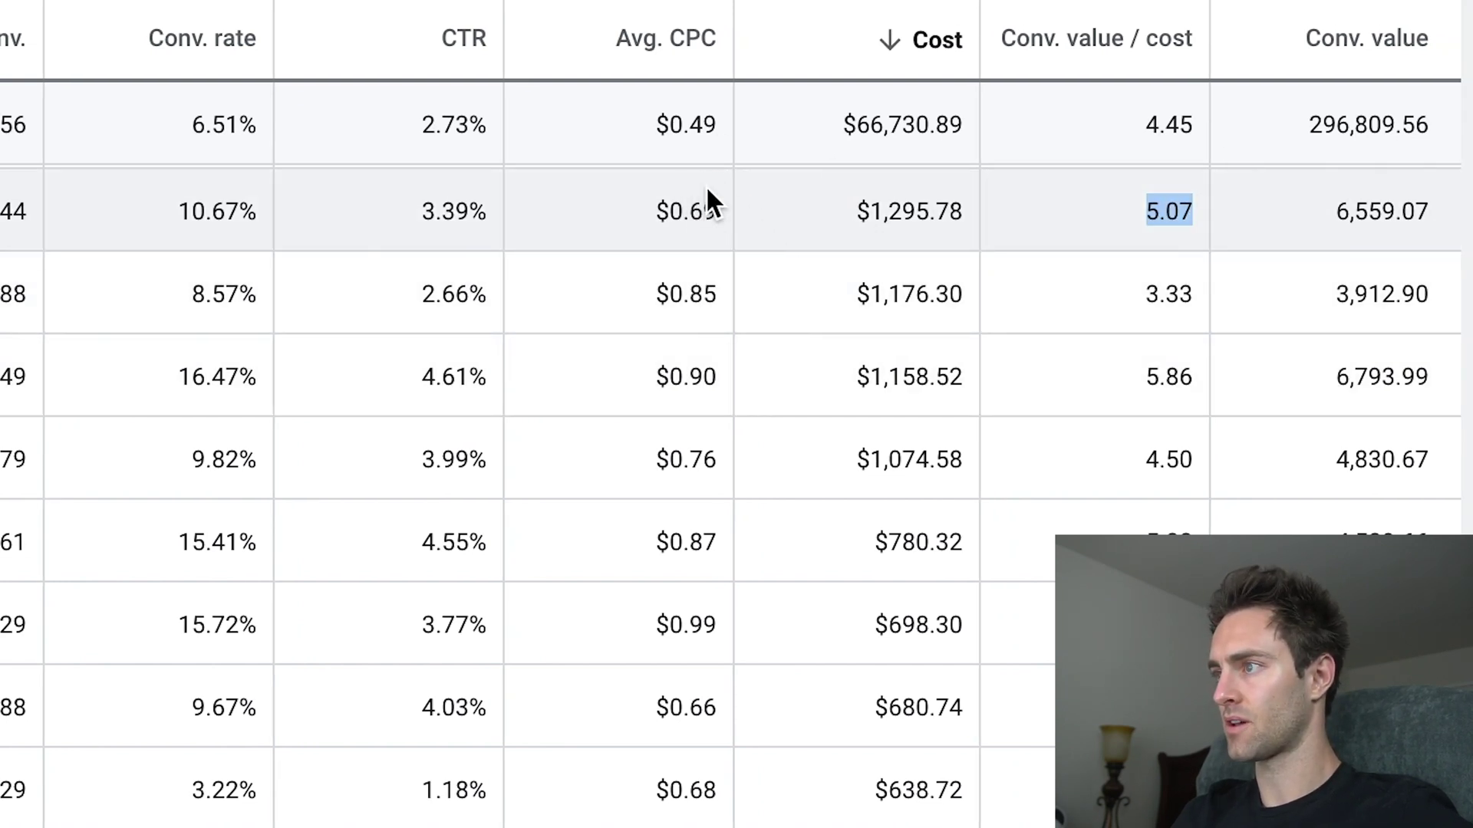
left_click(1169, 211)
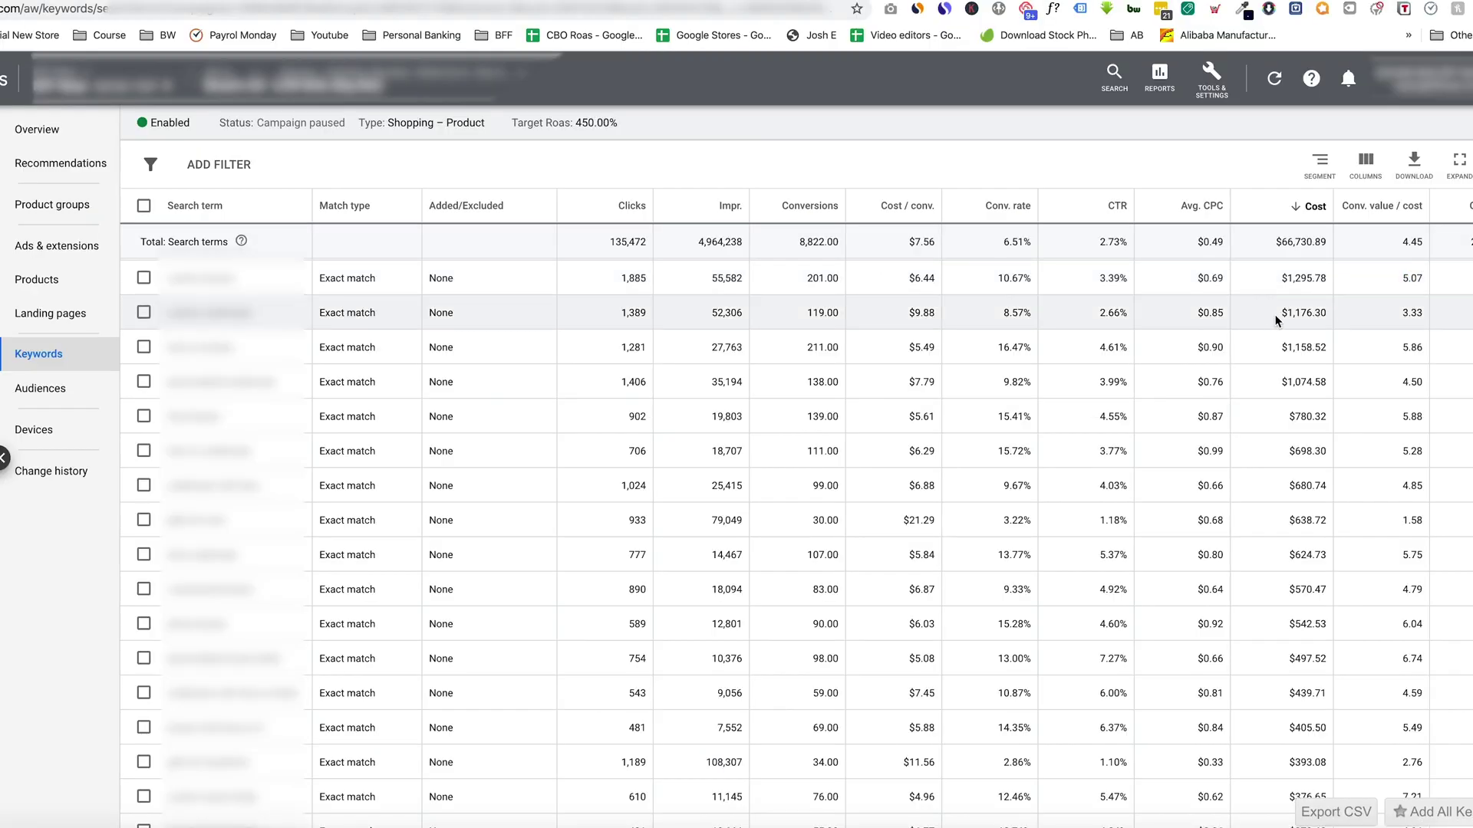
Highlight the conversion value per cost, impressions and cost of the search term with the $21.29 cost per conversion
scroll(1308, 493, "down", 1)
left_click_drag(1407, 487, 1427, 493)
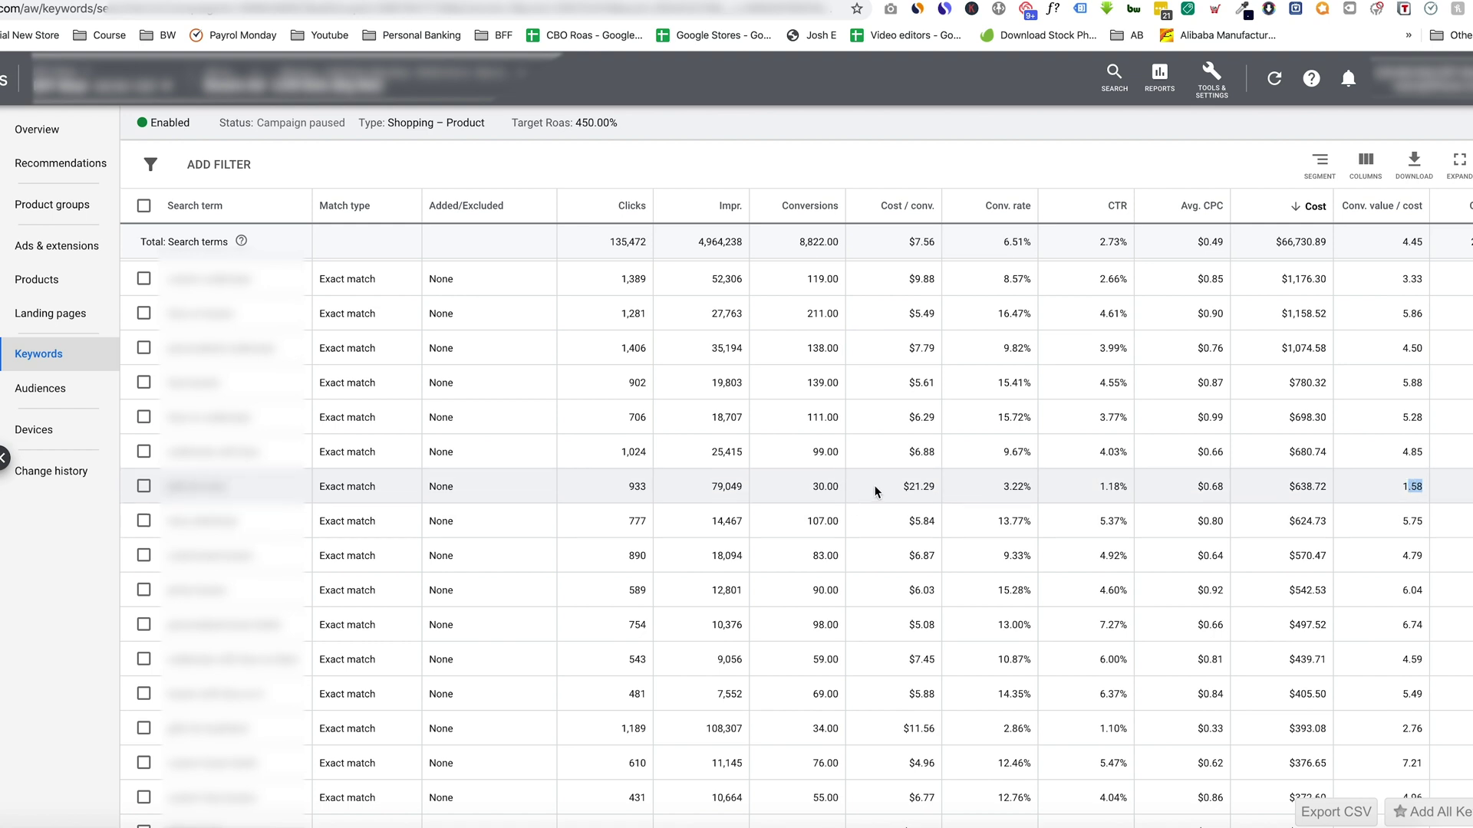
left_click_drag(710, 488, 750, 491)
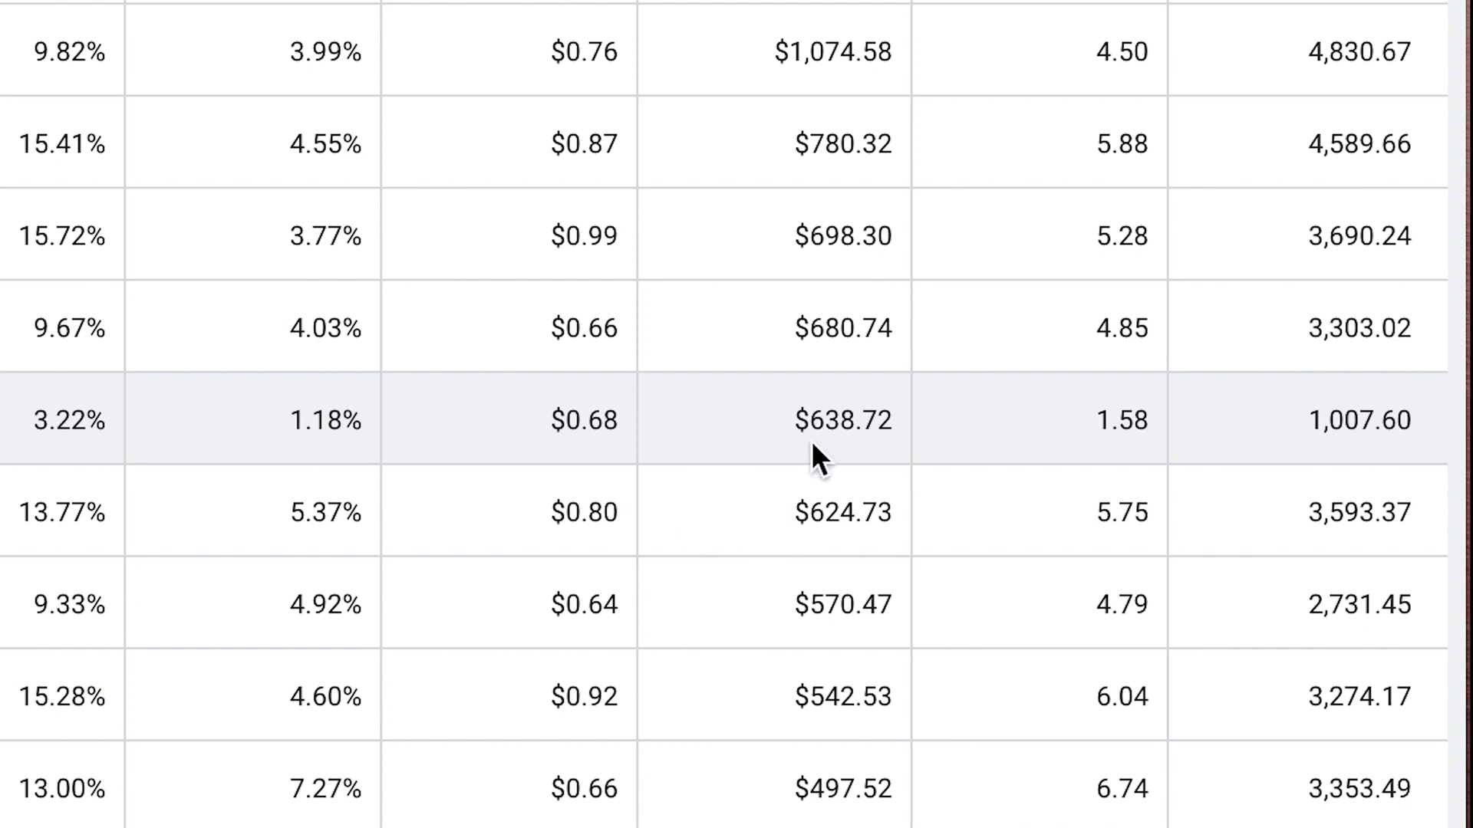
left_click_drag(793, 420, 904, 421)
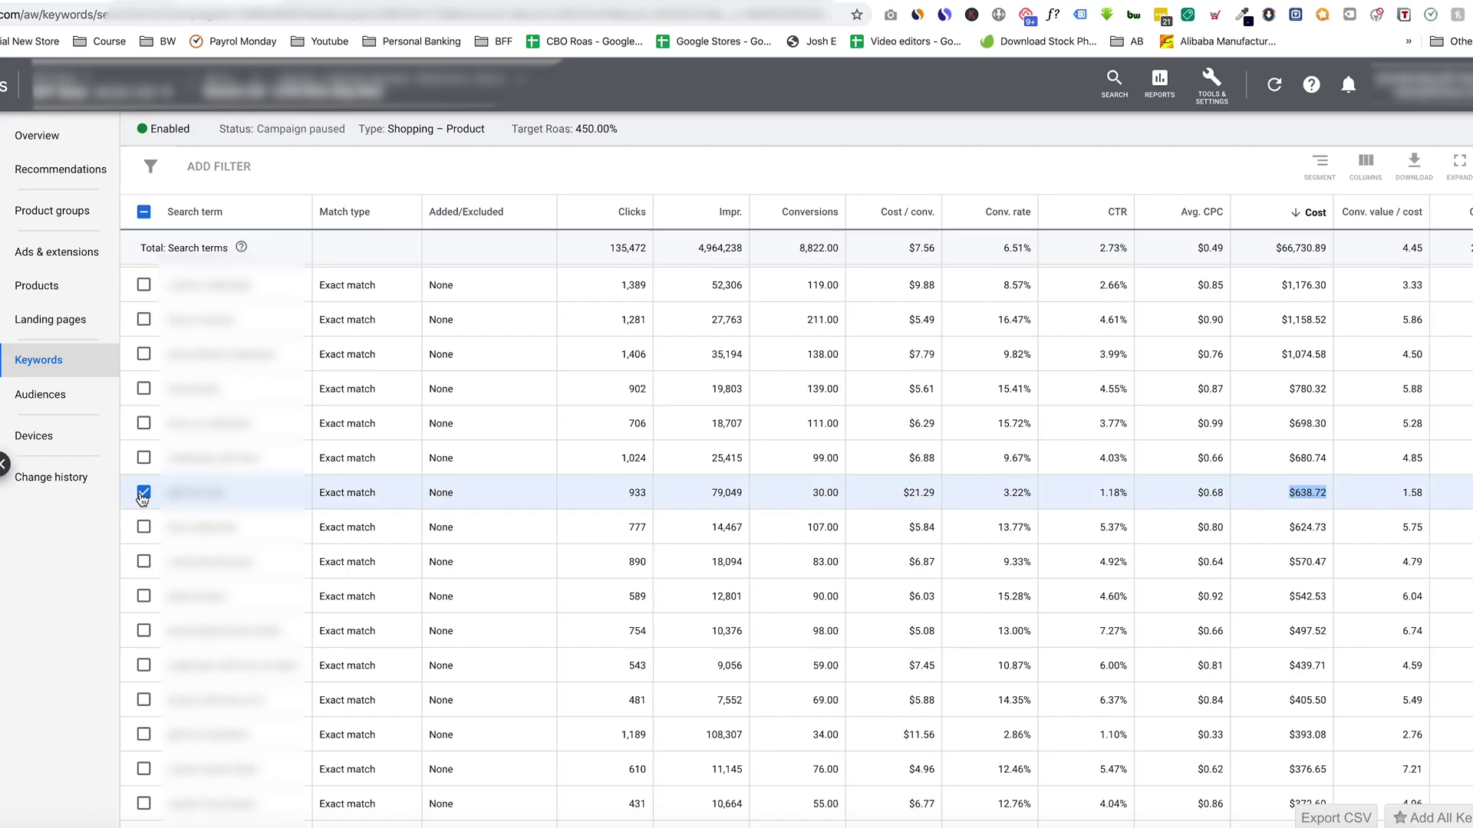
Mark the search term with the $21.29 cost per conversion and highlight its impressions
left_click(143, 492)
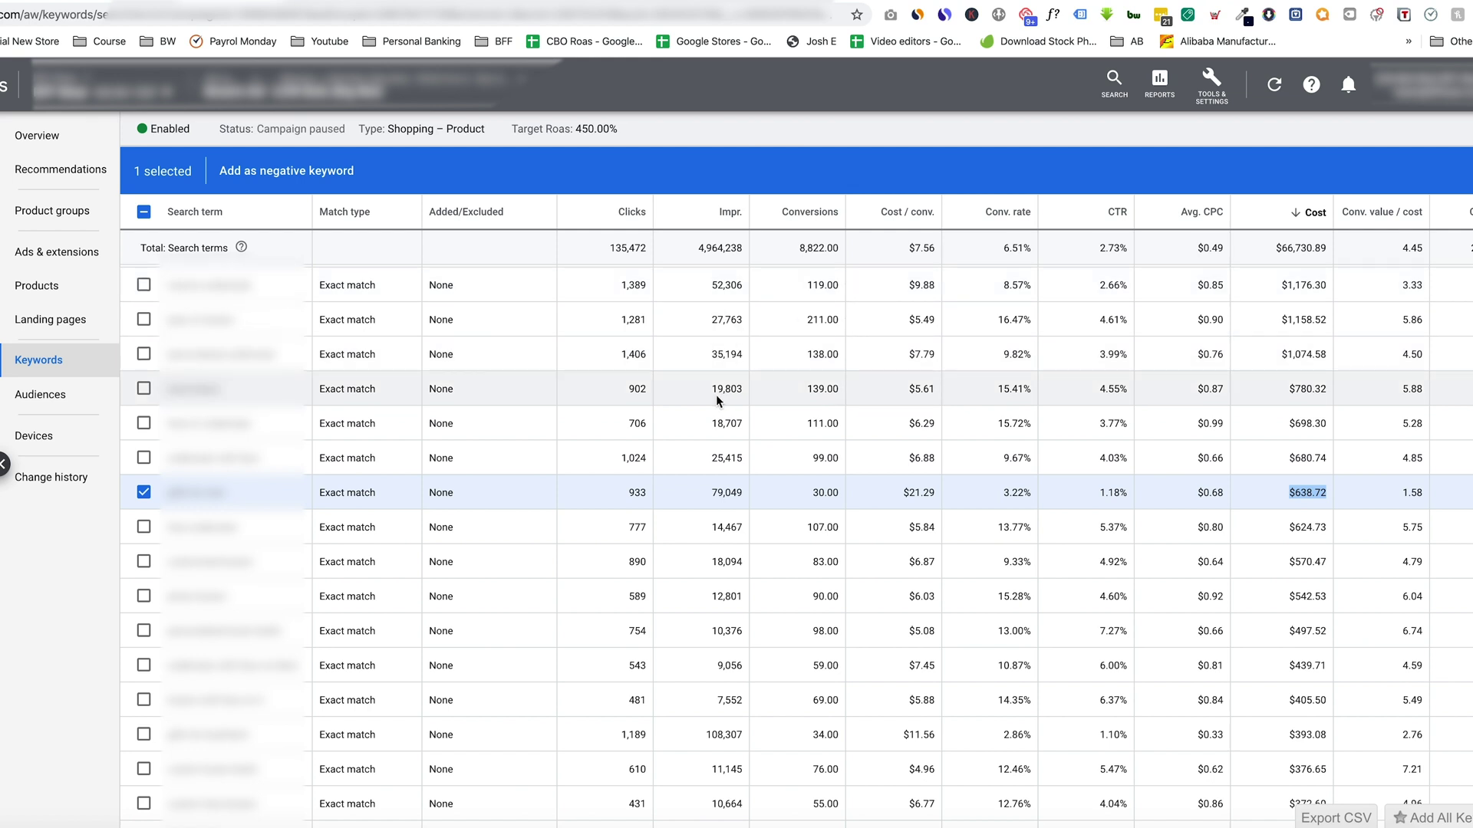
scroll(682, 488, "down", 1)
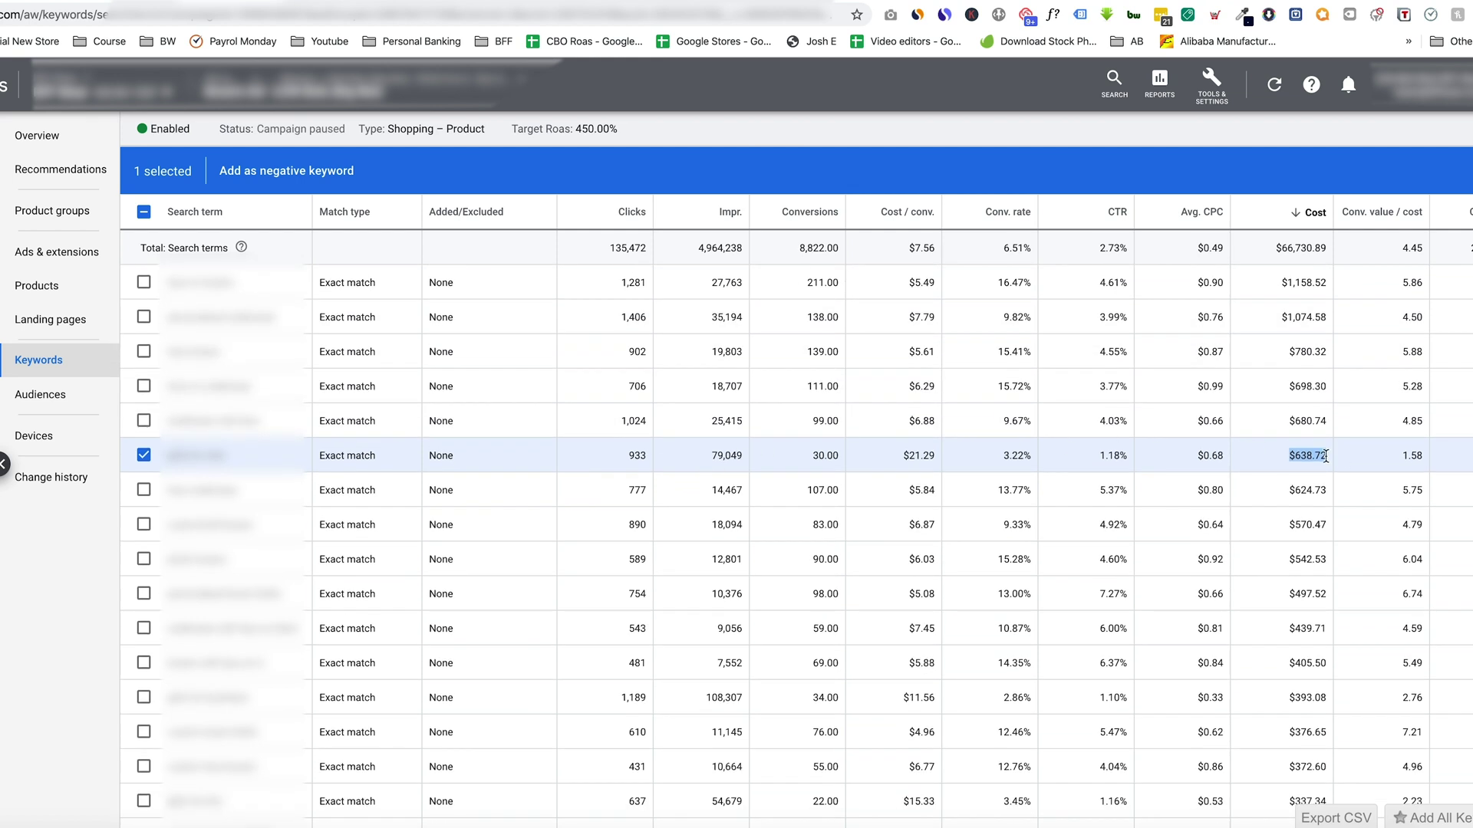
scroll(1311, 430, "down", 2)
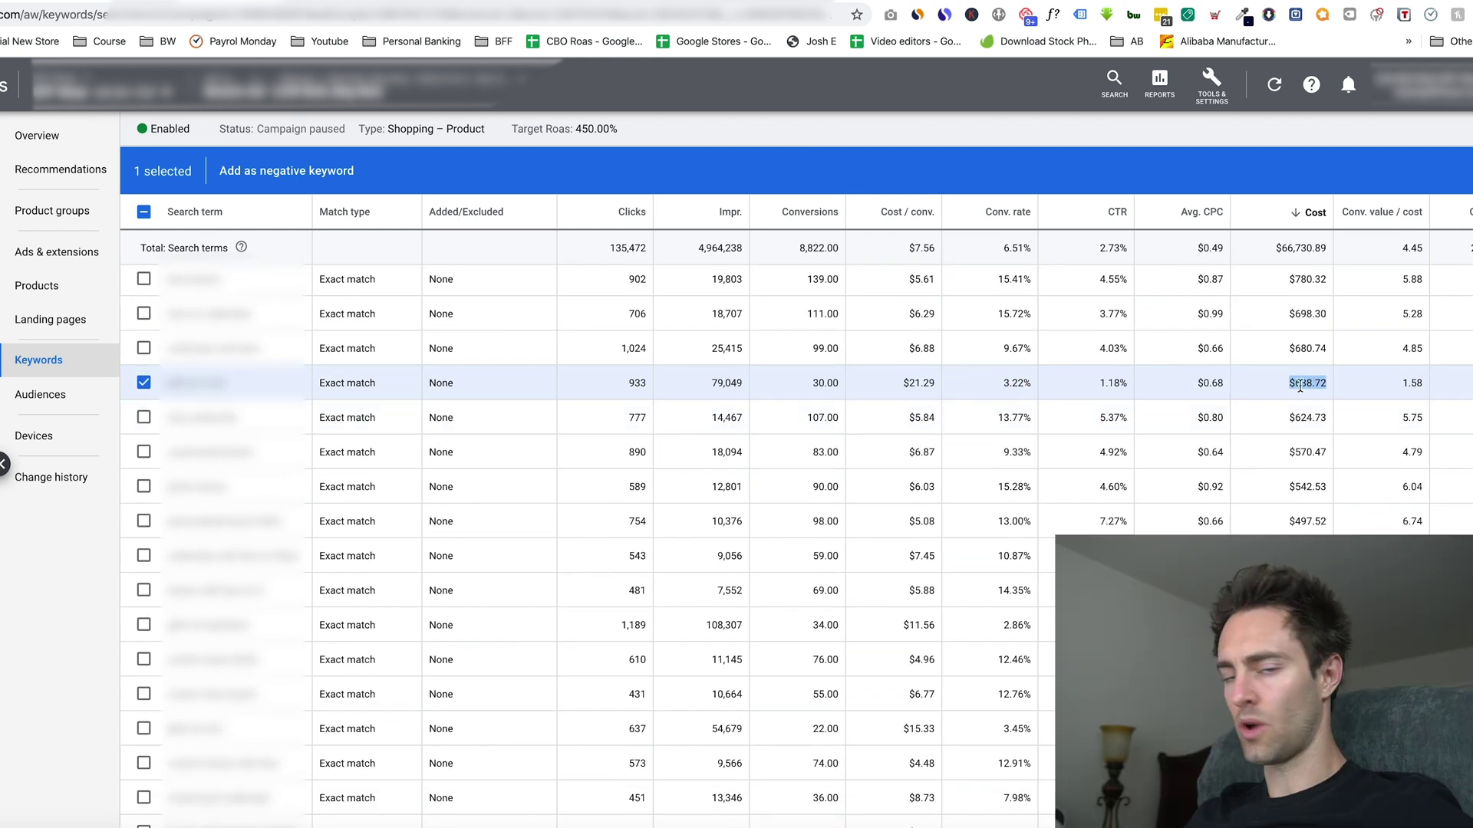
double_click(727, 383)
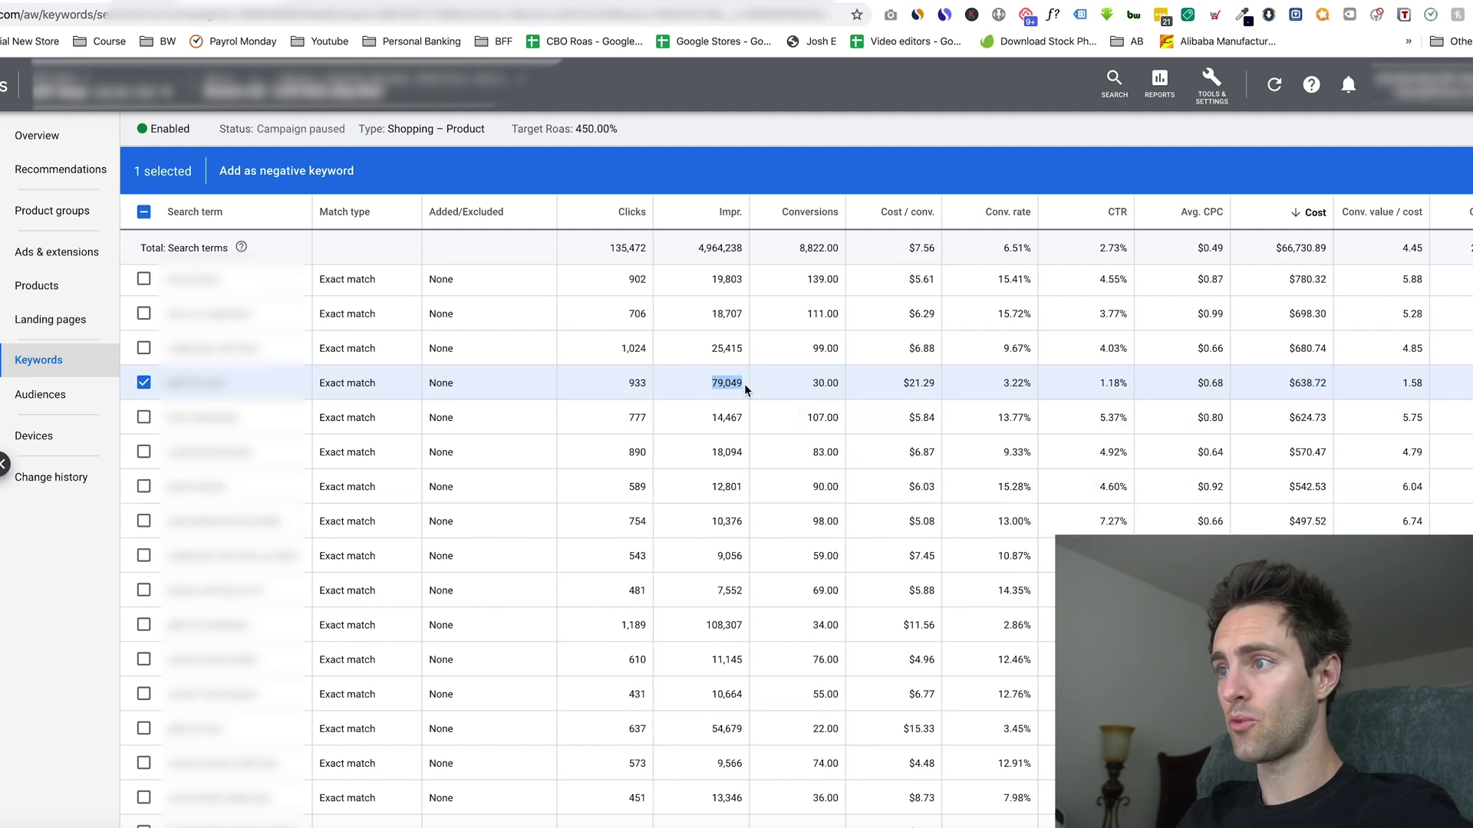
Add the two low-return search terms costing $393.08 and $337.34 to the selection
scroll(726, 412, "down", 1)
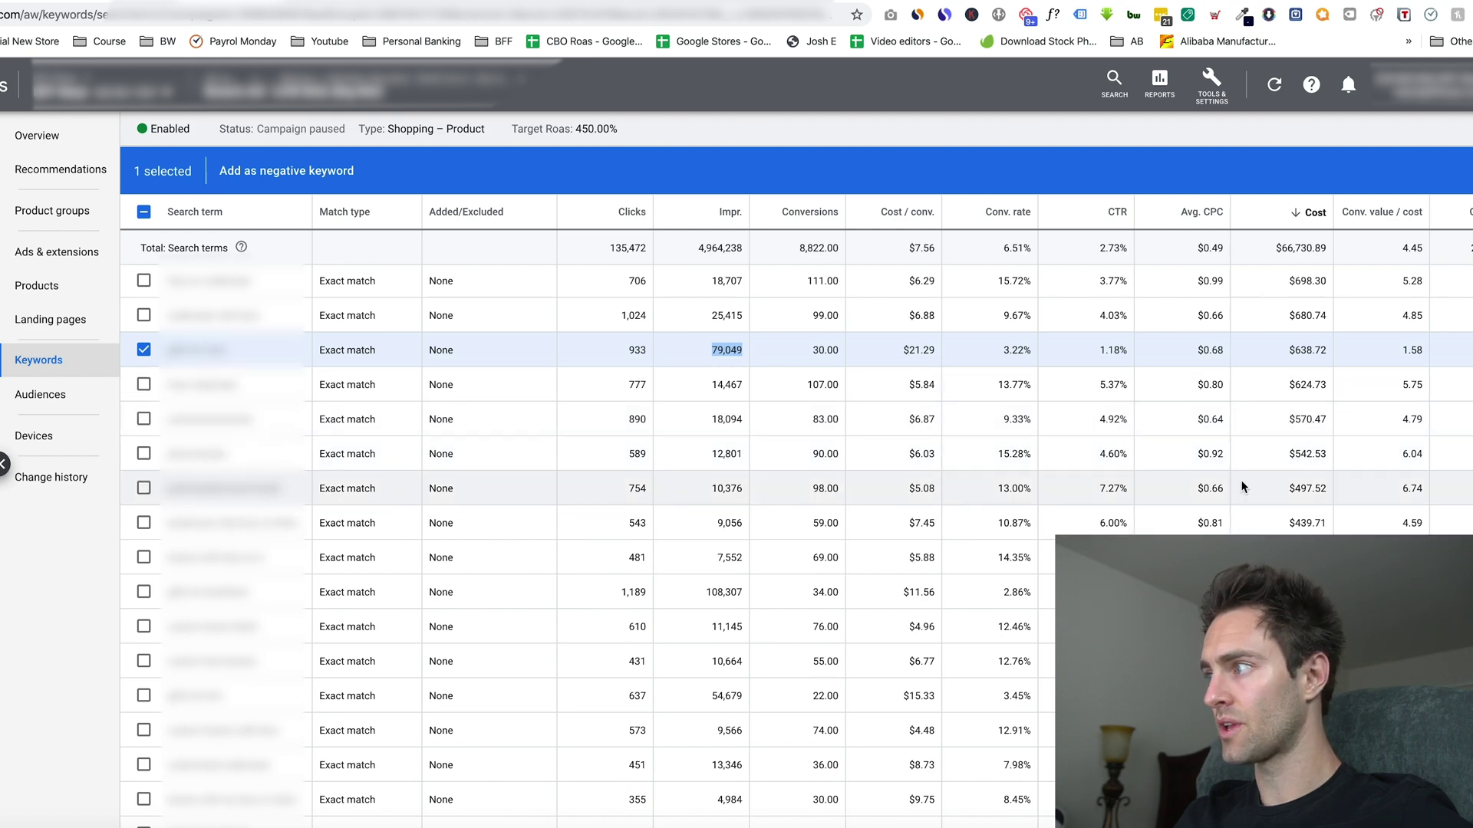
scroll(1384, 435, "down", 2)
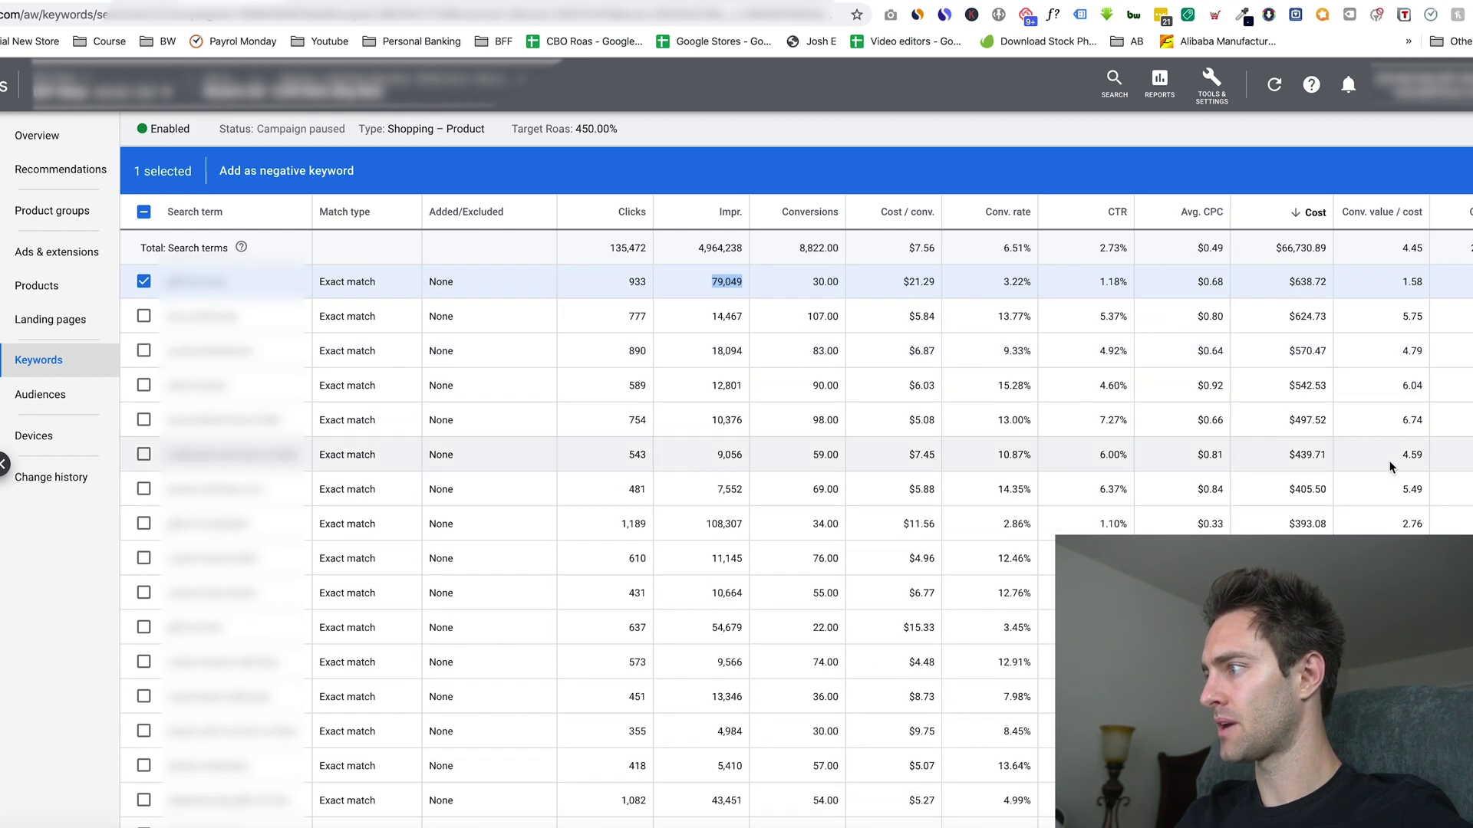
left_click(143, 523)
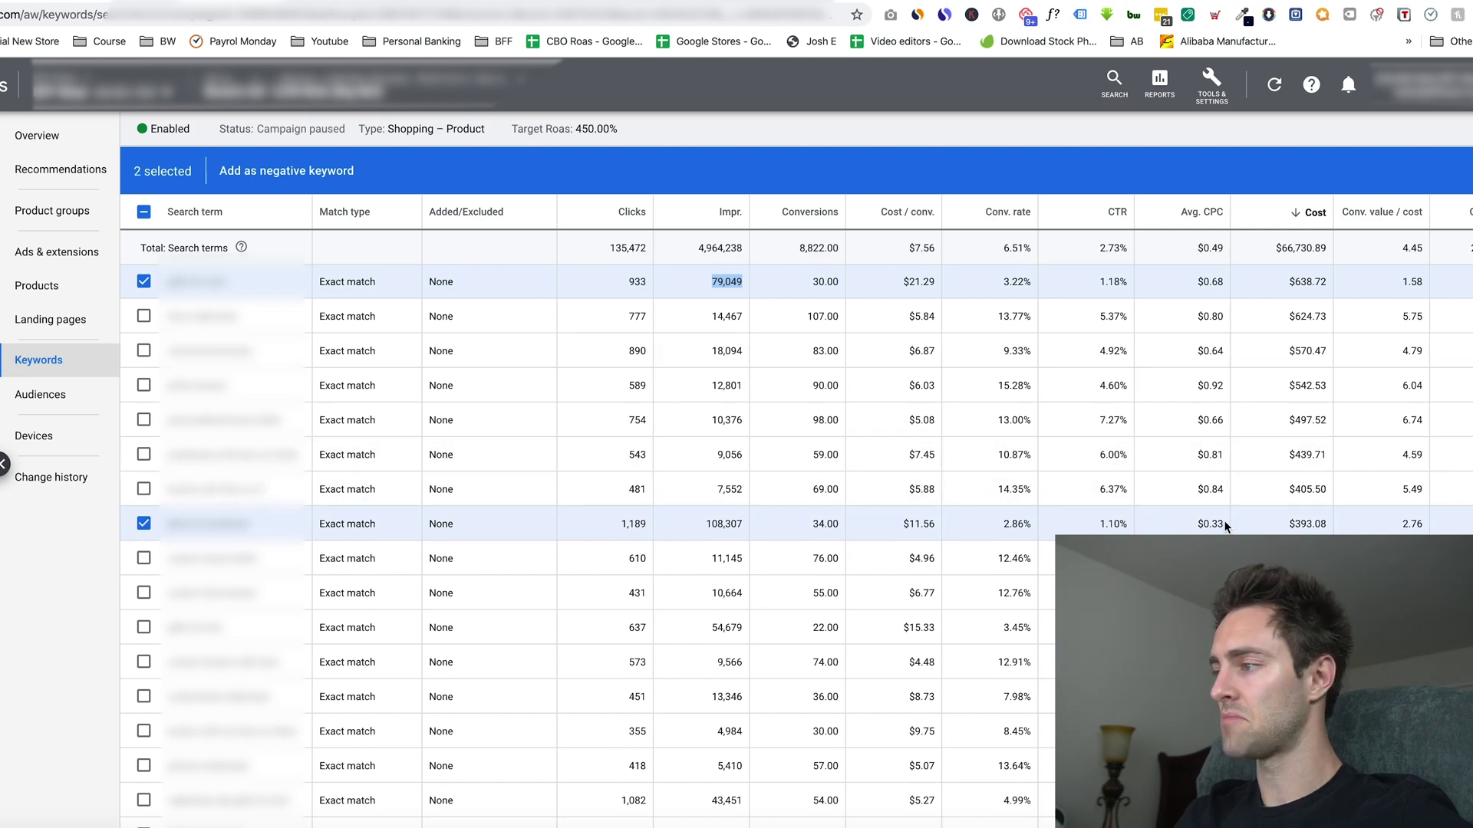
scroll(1199, 521, "down", 3)
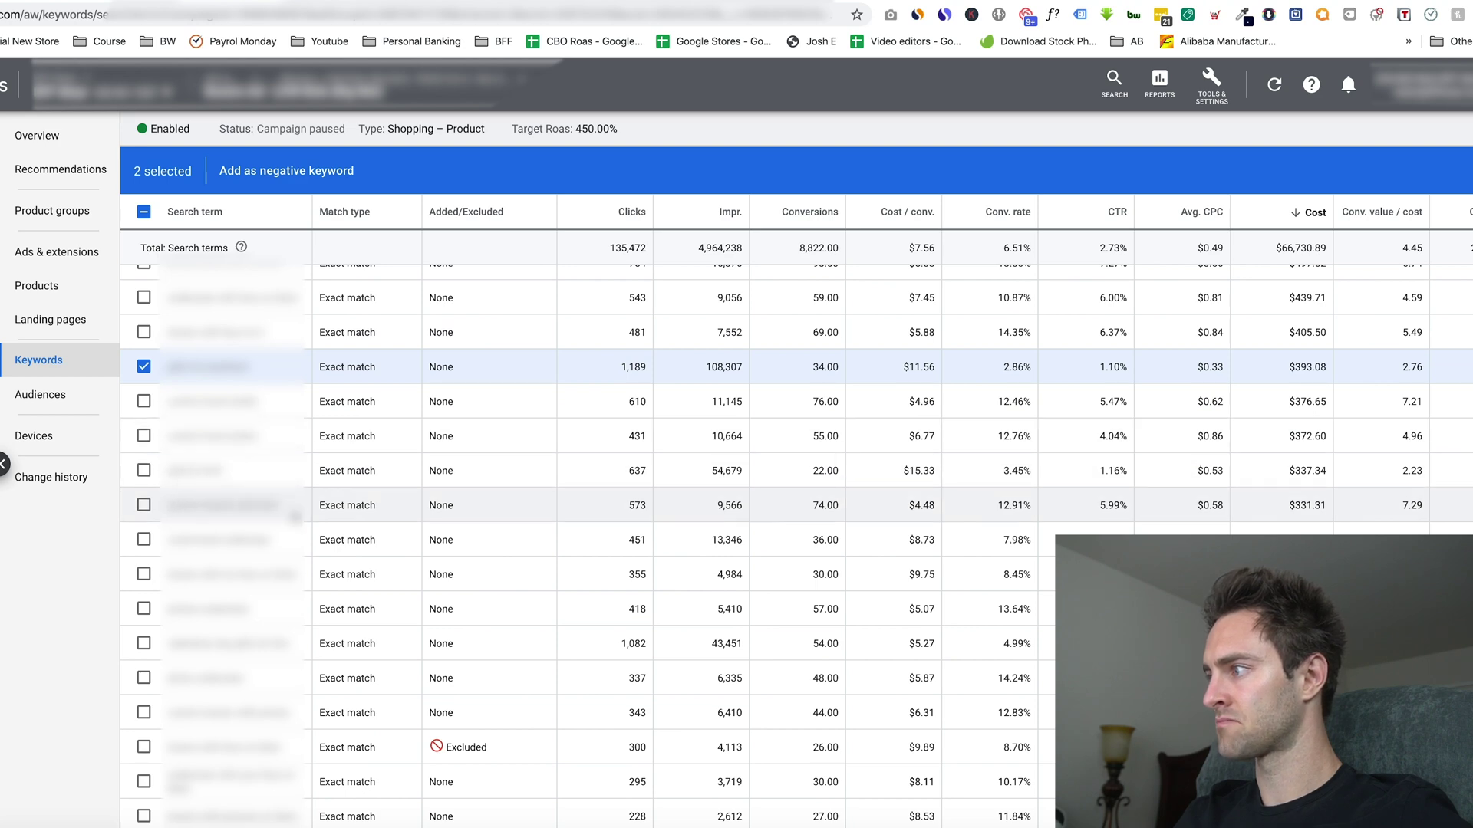
left_click(143, 471)
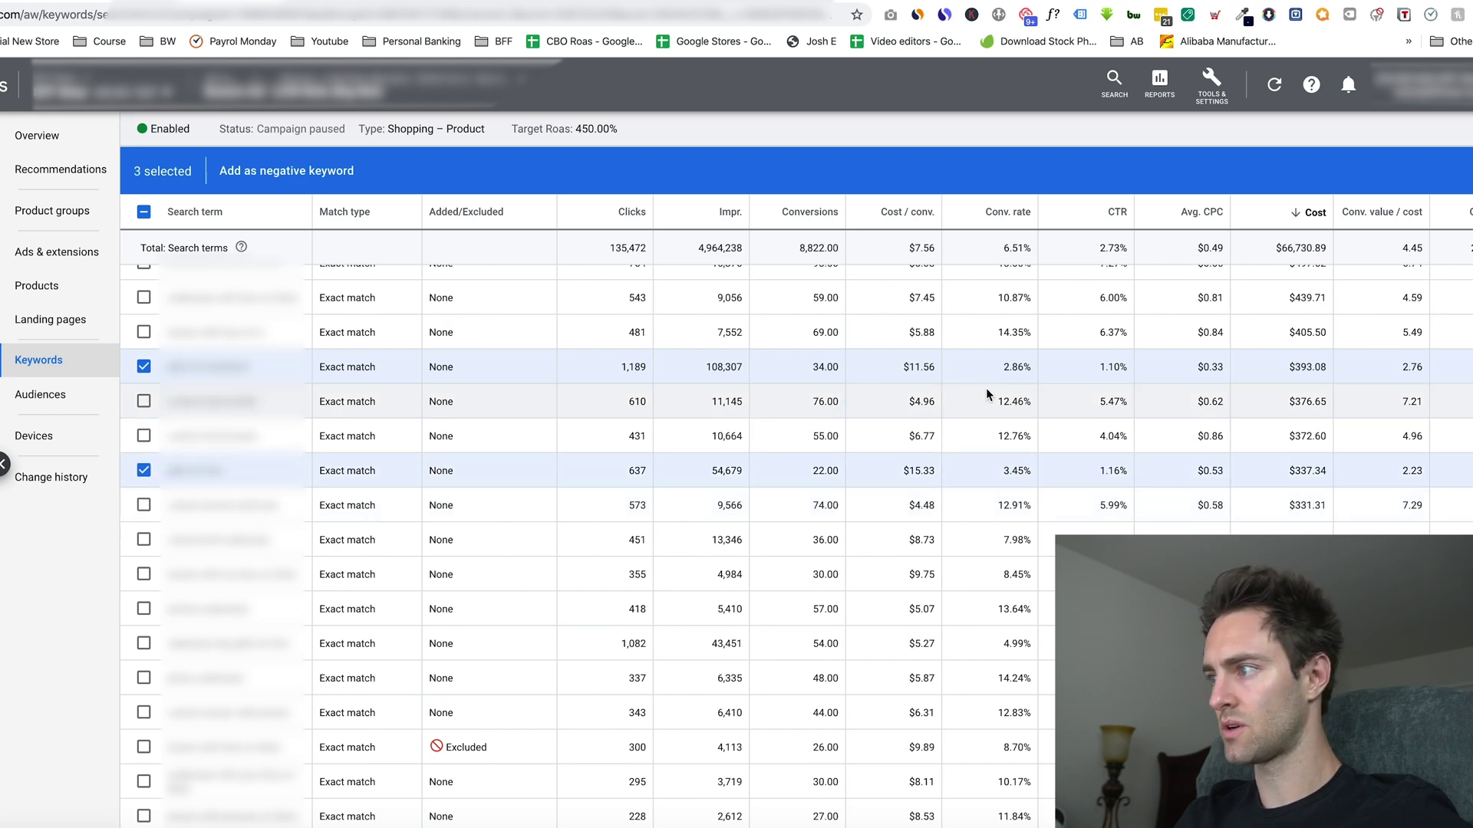
scroll(963, 397, "up", 1)
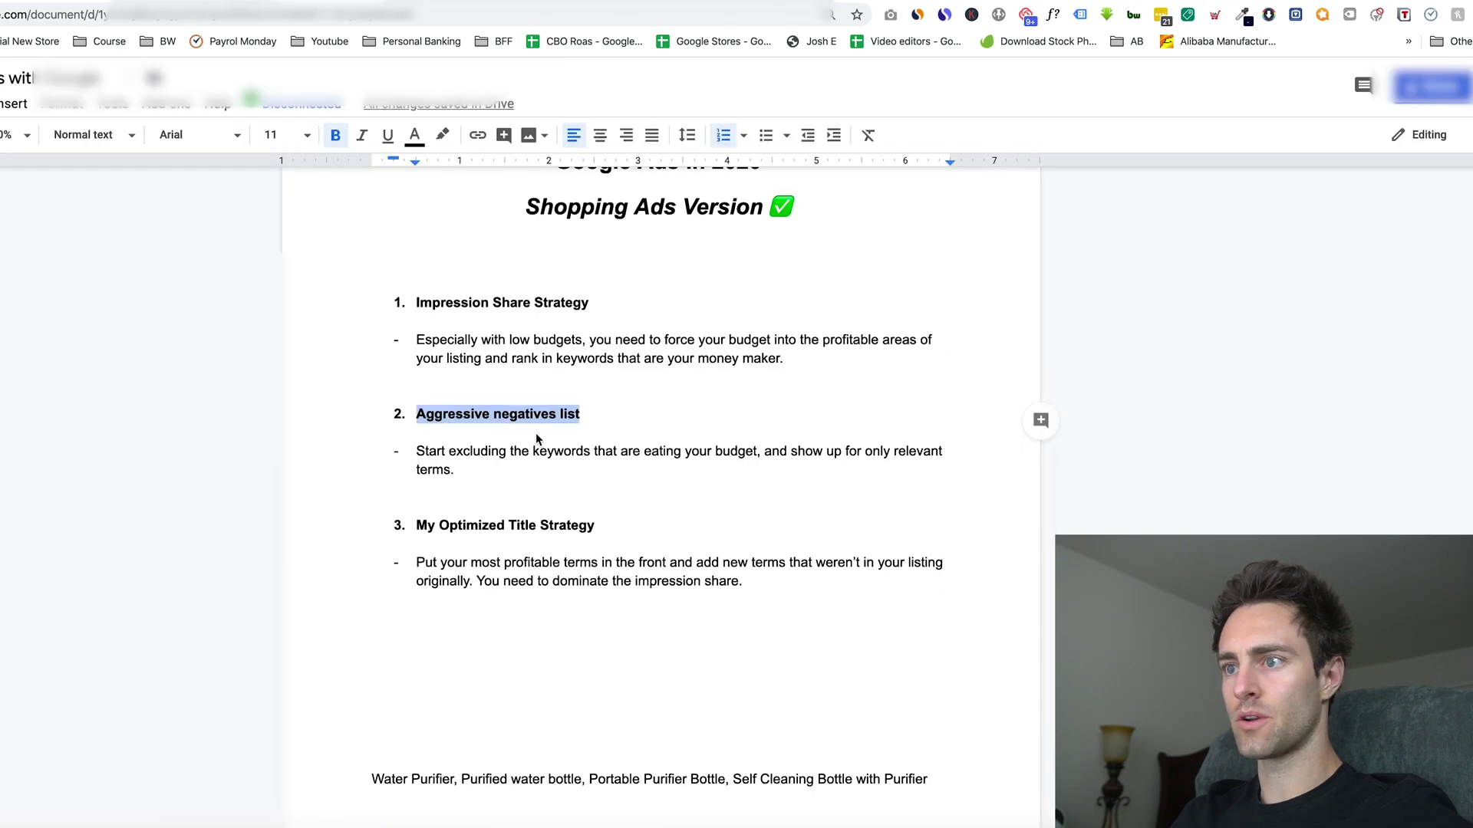
In the Google Docs outline, clear the previous highlight and highlight "Optimized Title Strategy" in the third heading
left_click(529, 448)
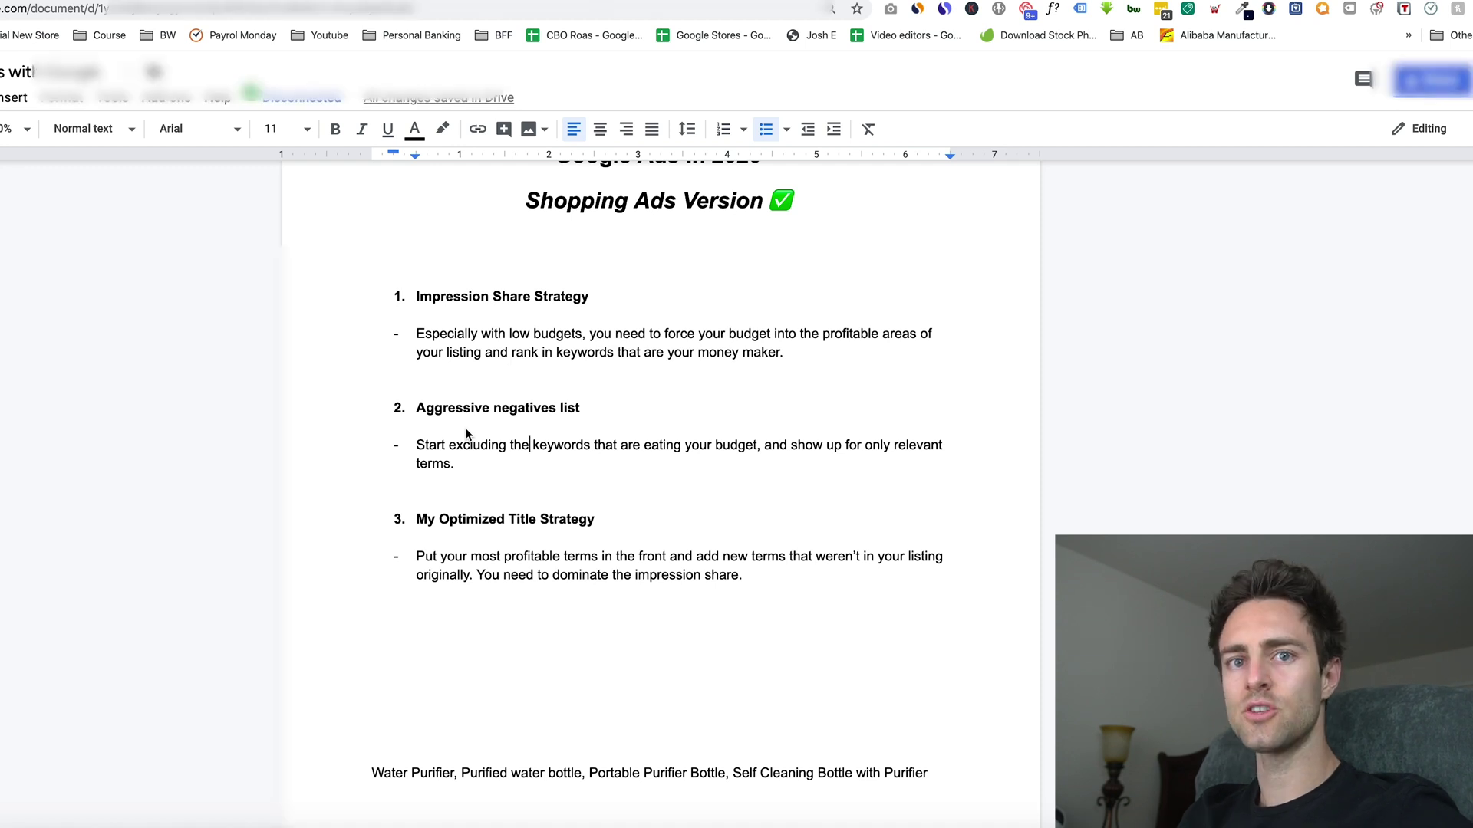
scroll(530, 490, "down", 1)
left_click_drag(449, 498, 596, 497)
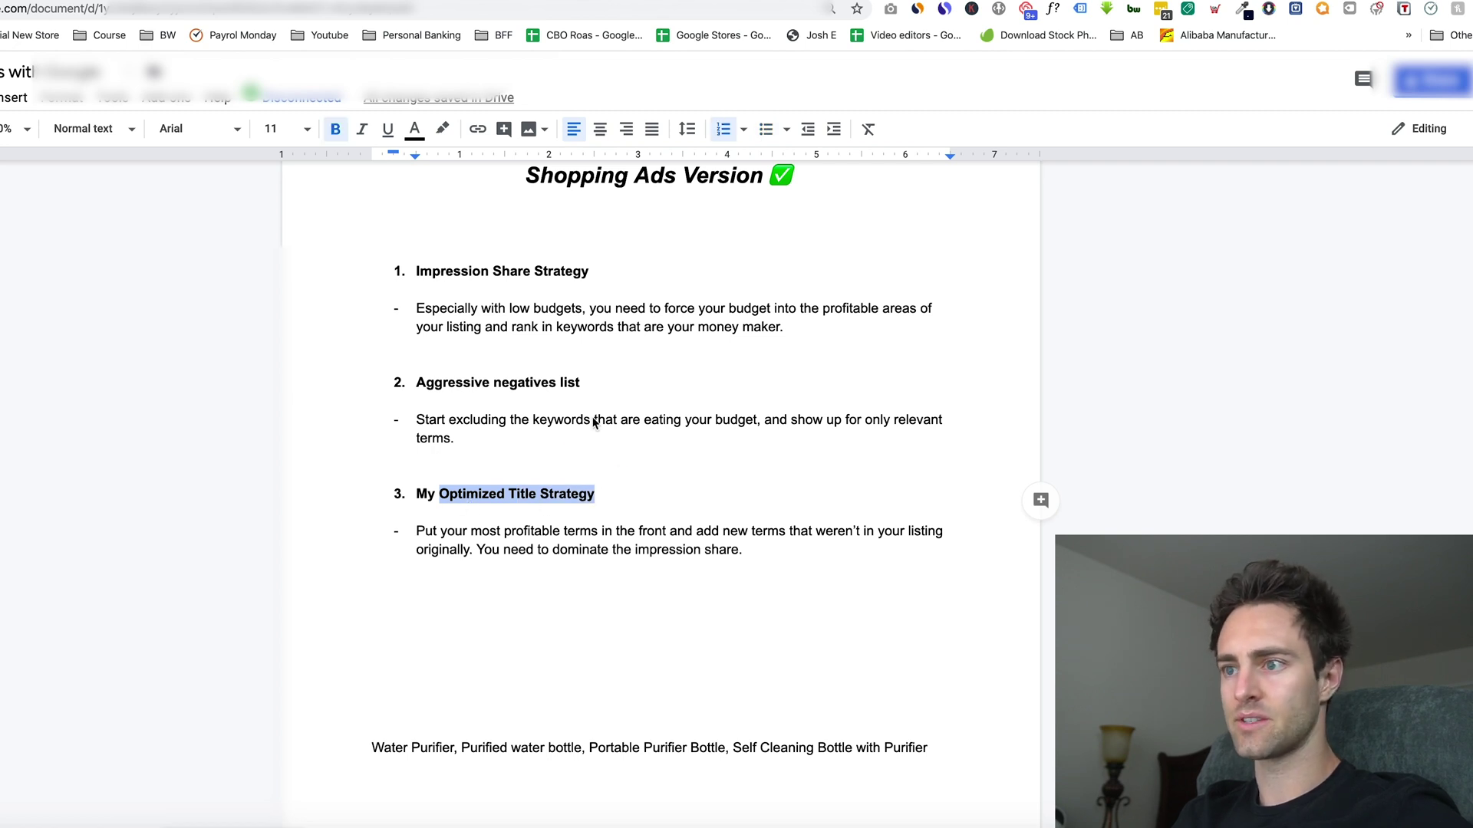
Return to the Google Ads search terms and deselect all three marked terms
key("ctrl+Tab")
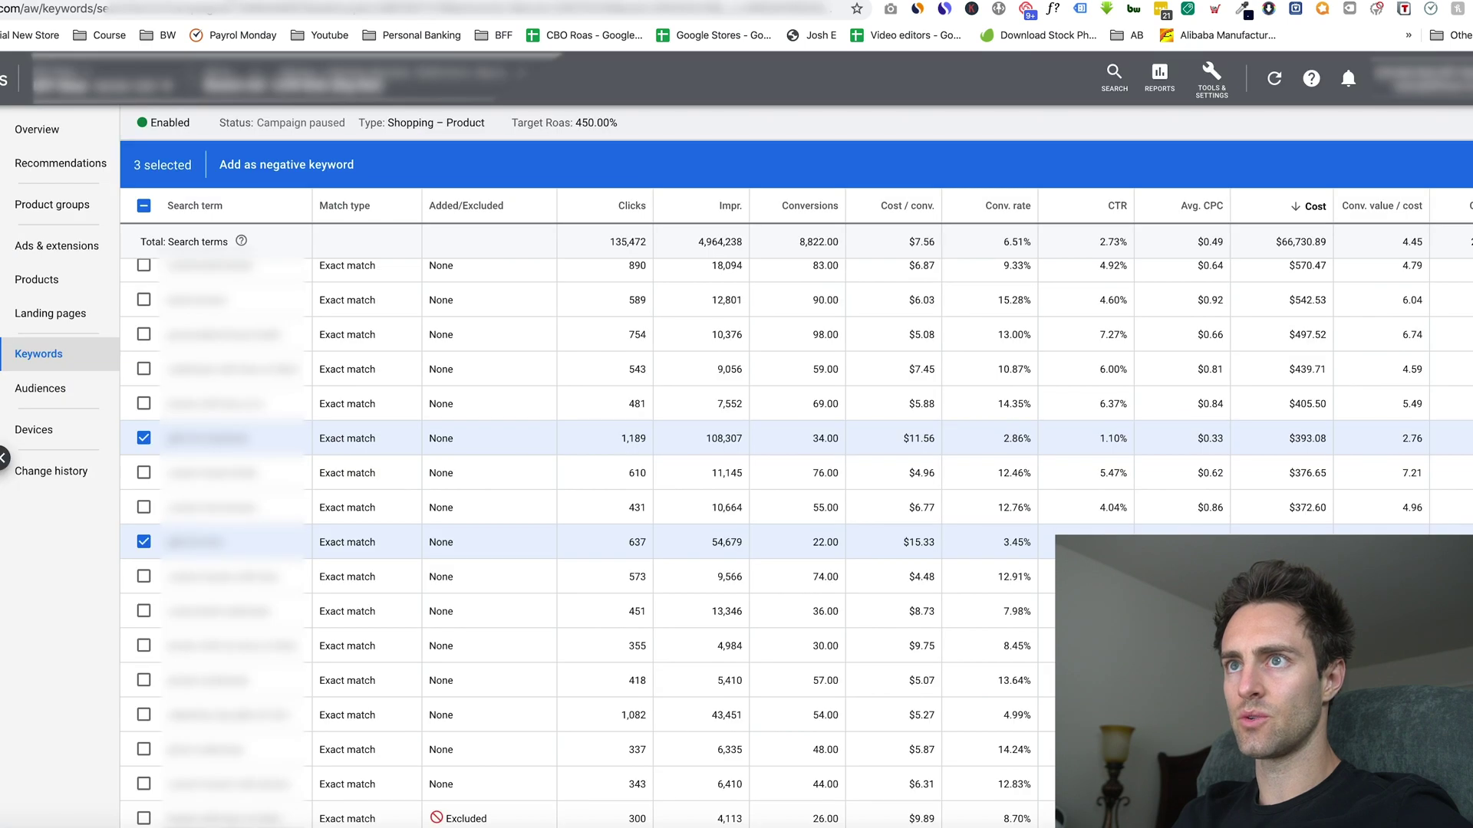
left_click(143, 438)
left_click(144, 543)
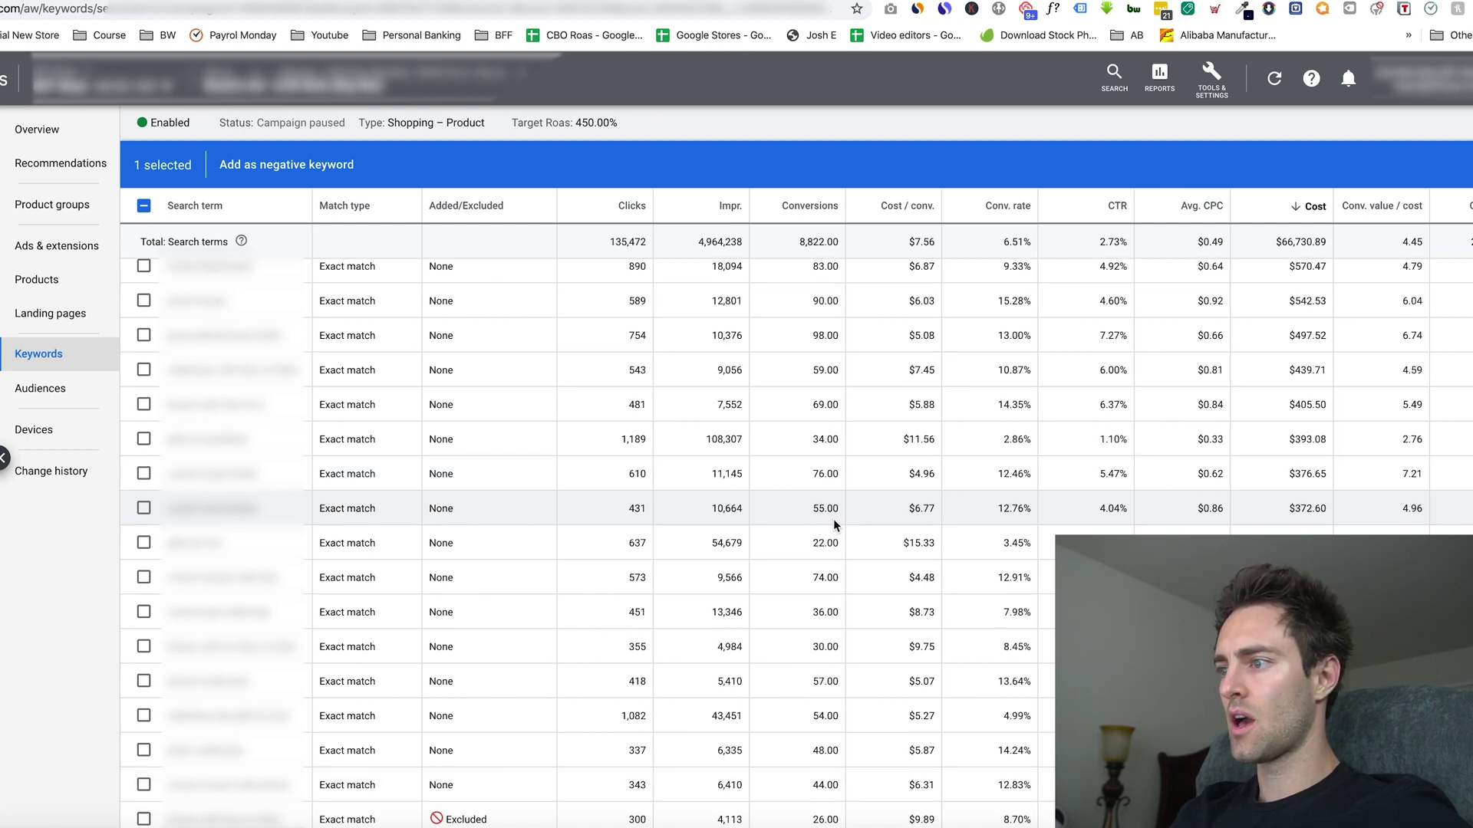
scroll(833, 519, "up", 5)
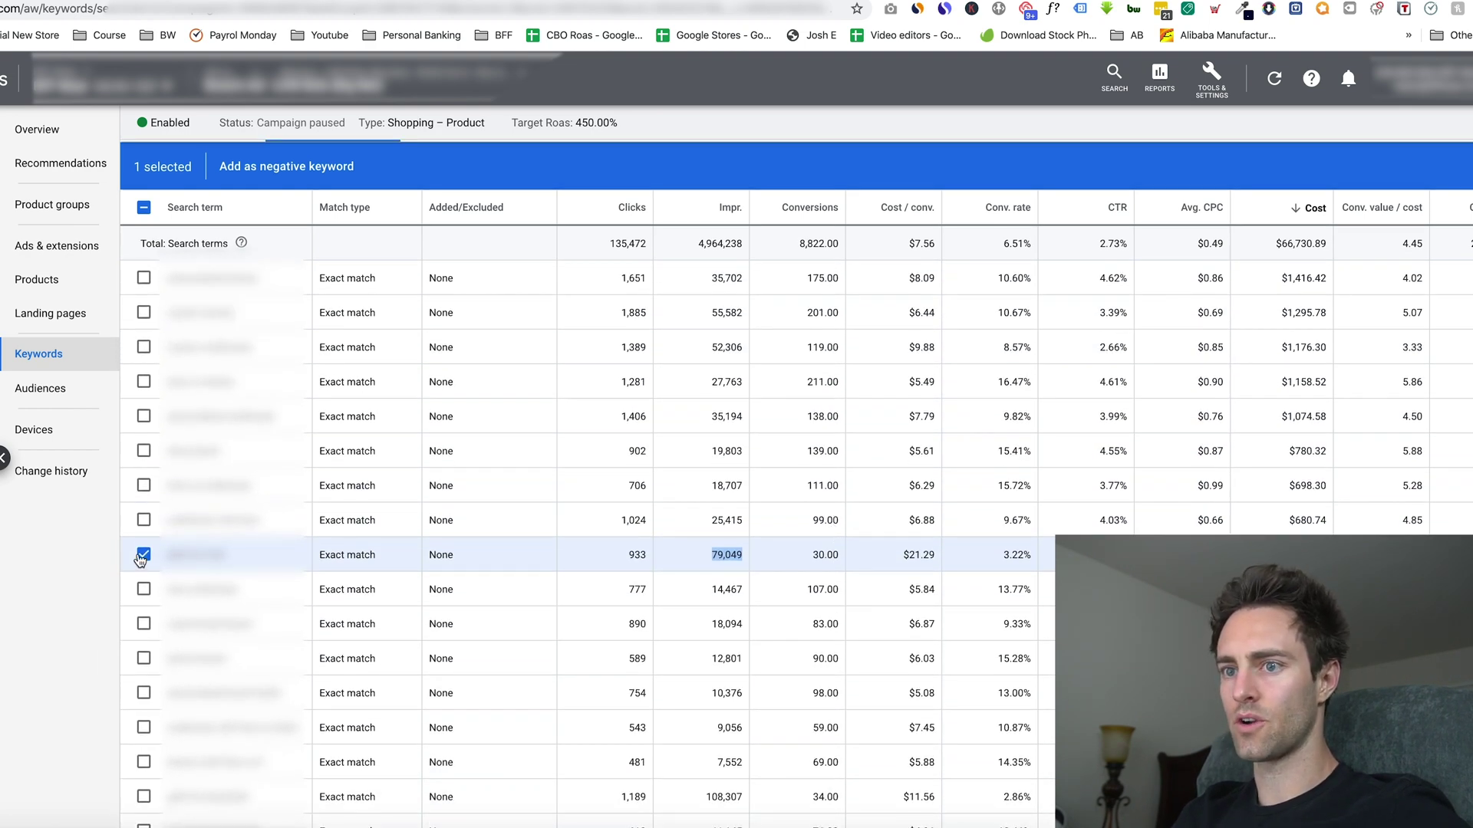
left_click(144, 555)
left_click(217, 186)
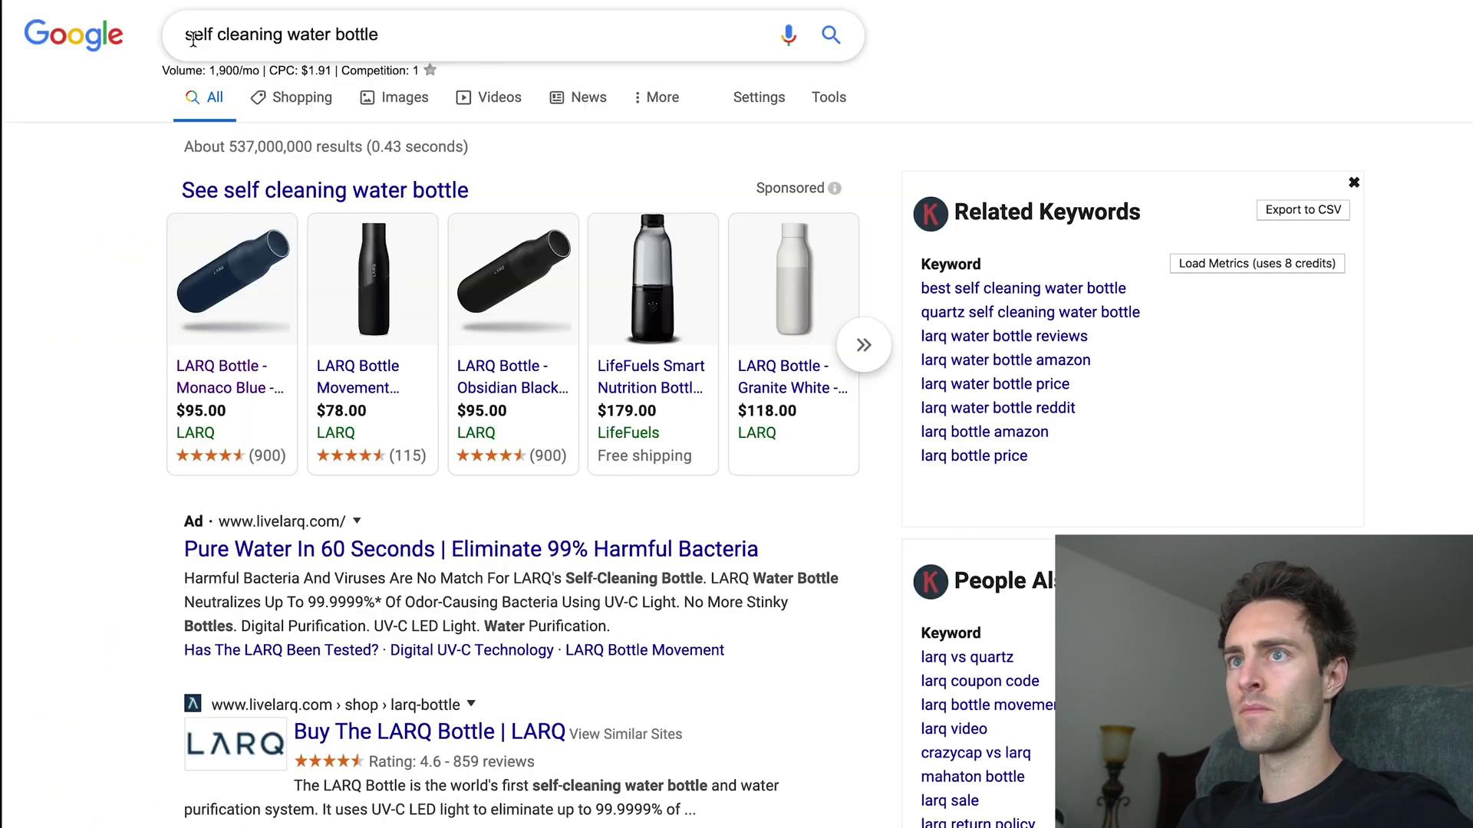
Highlight the "self cleaning water bottle" query in Google, dismiss the search suggestions, and examine the sponsored bottle listings
left_click_drag(185, 35, 380, 35)
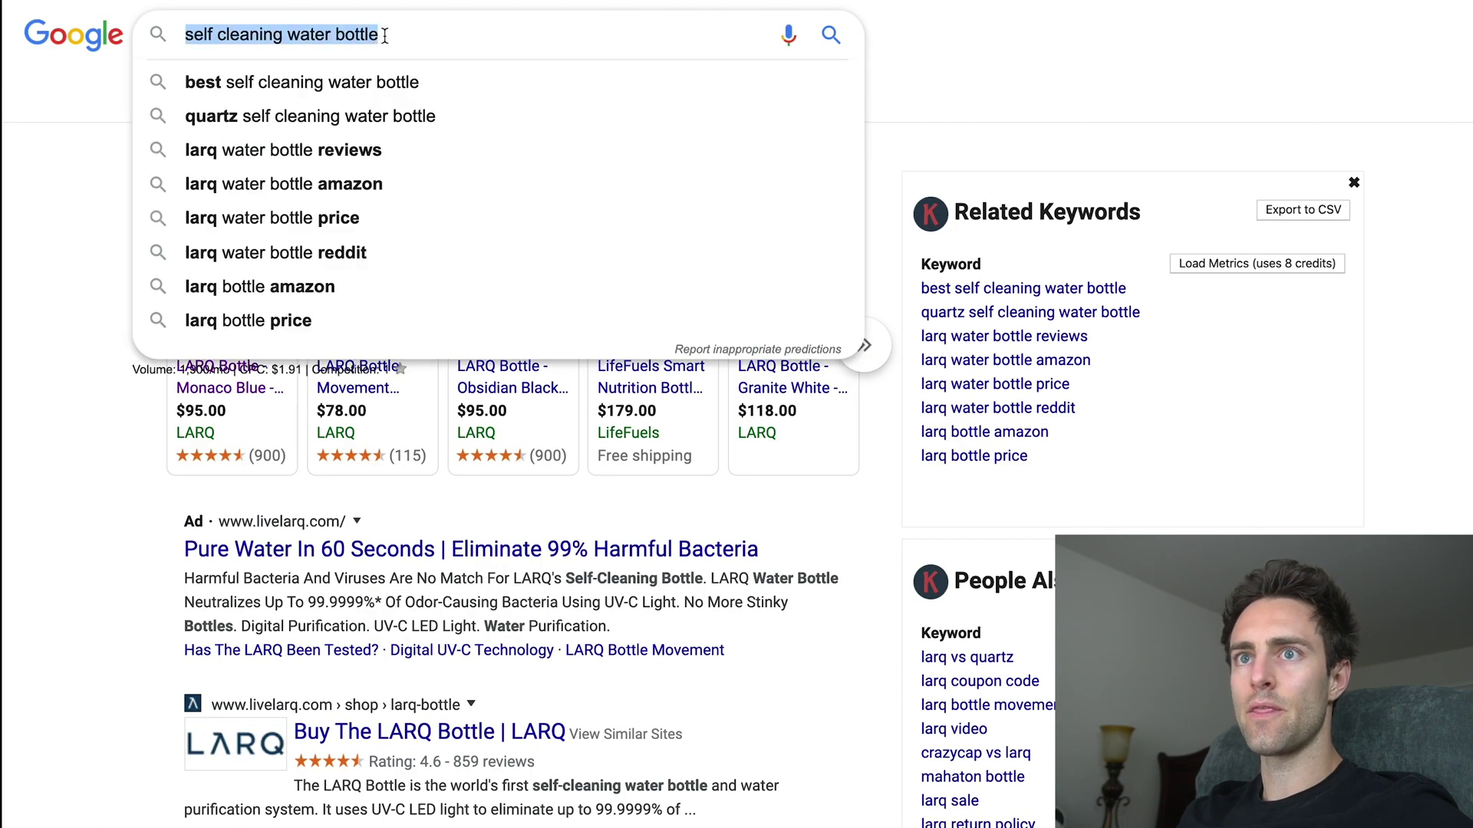
left_click(83, 168)
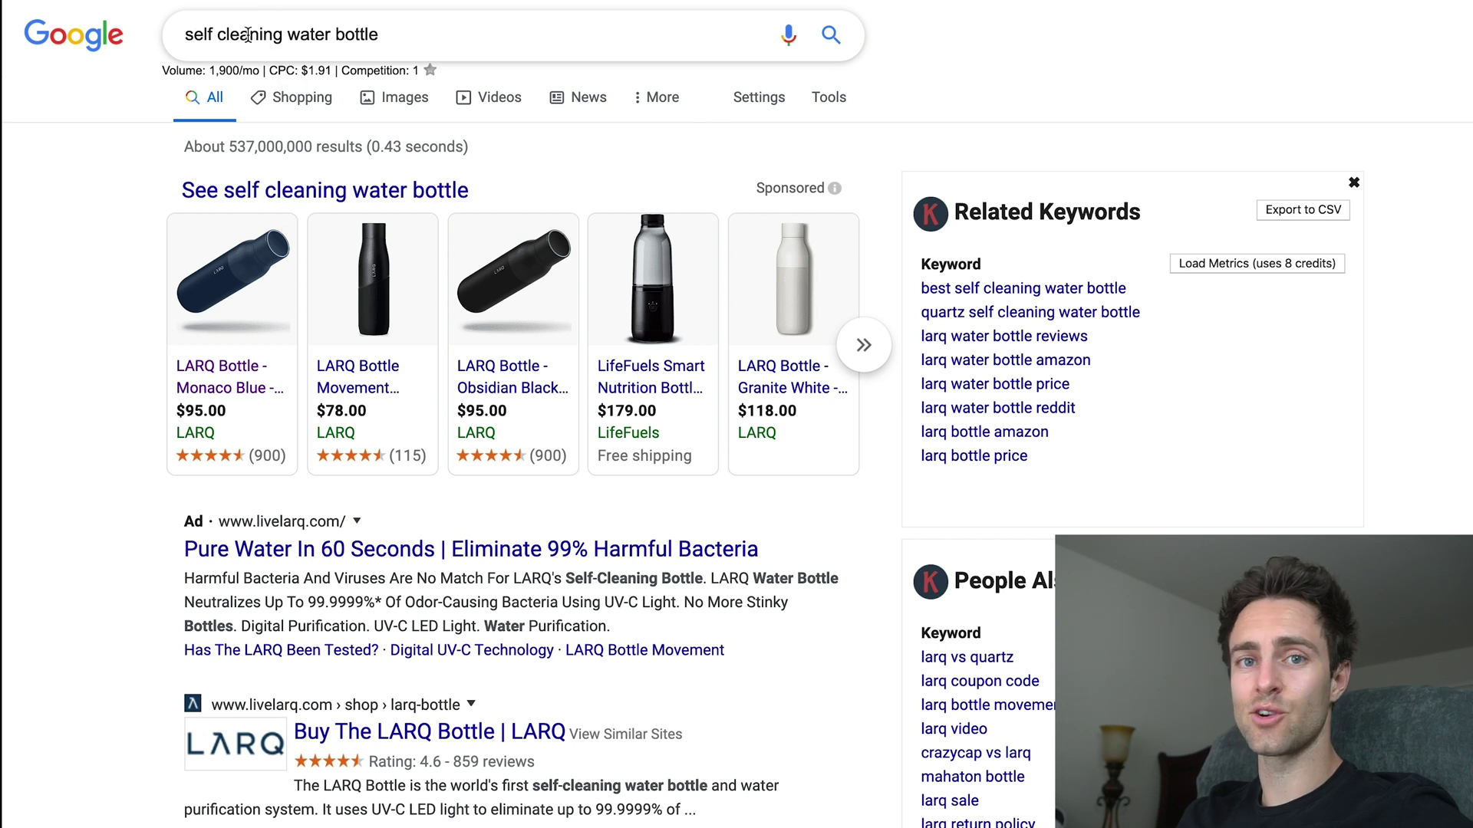
mouse_move(338, 377)
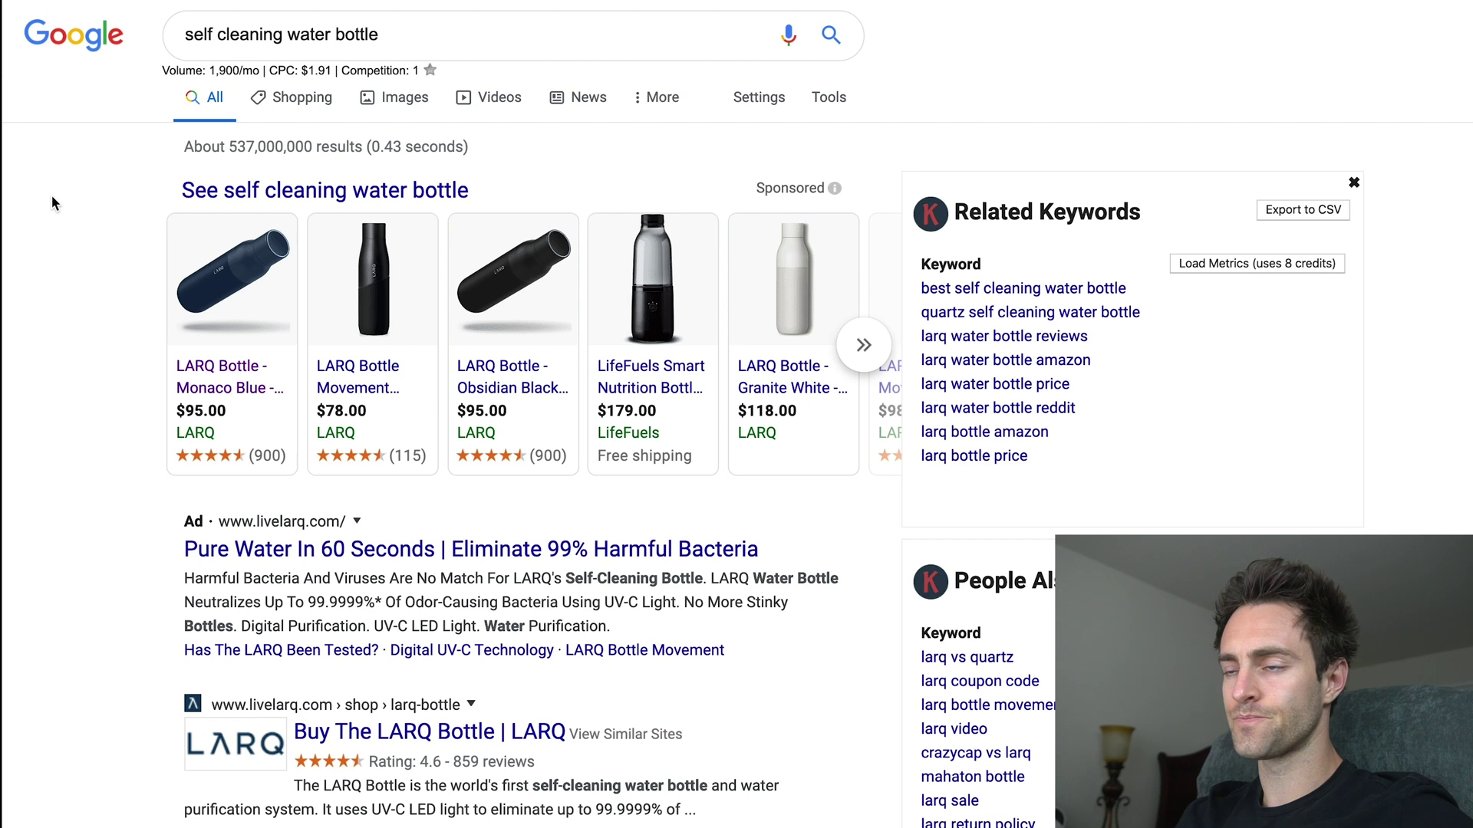
mouse_move(353, 276)
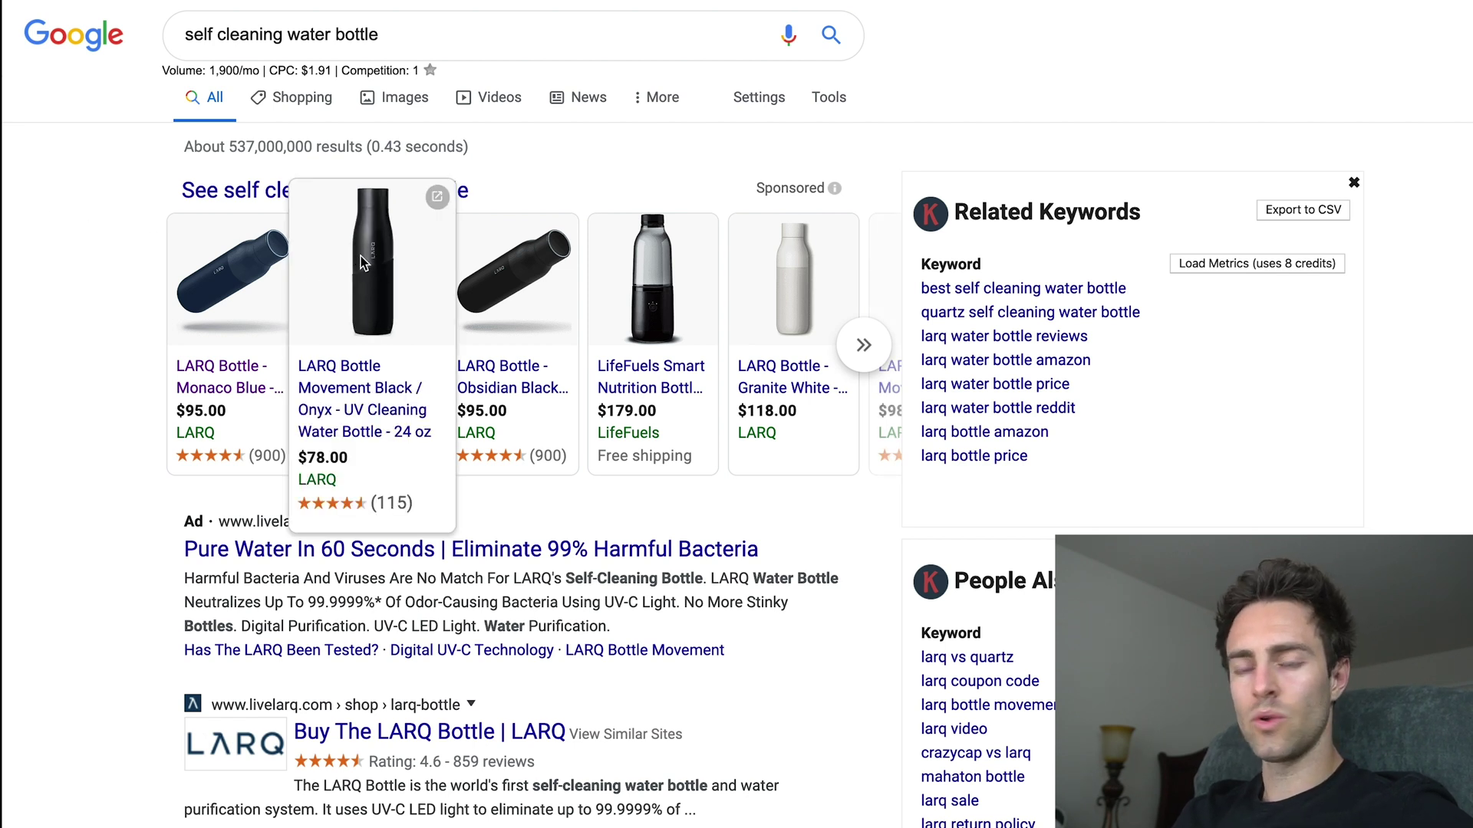
left_click(295, 39)
left_click(173, 154)
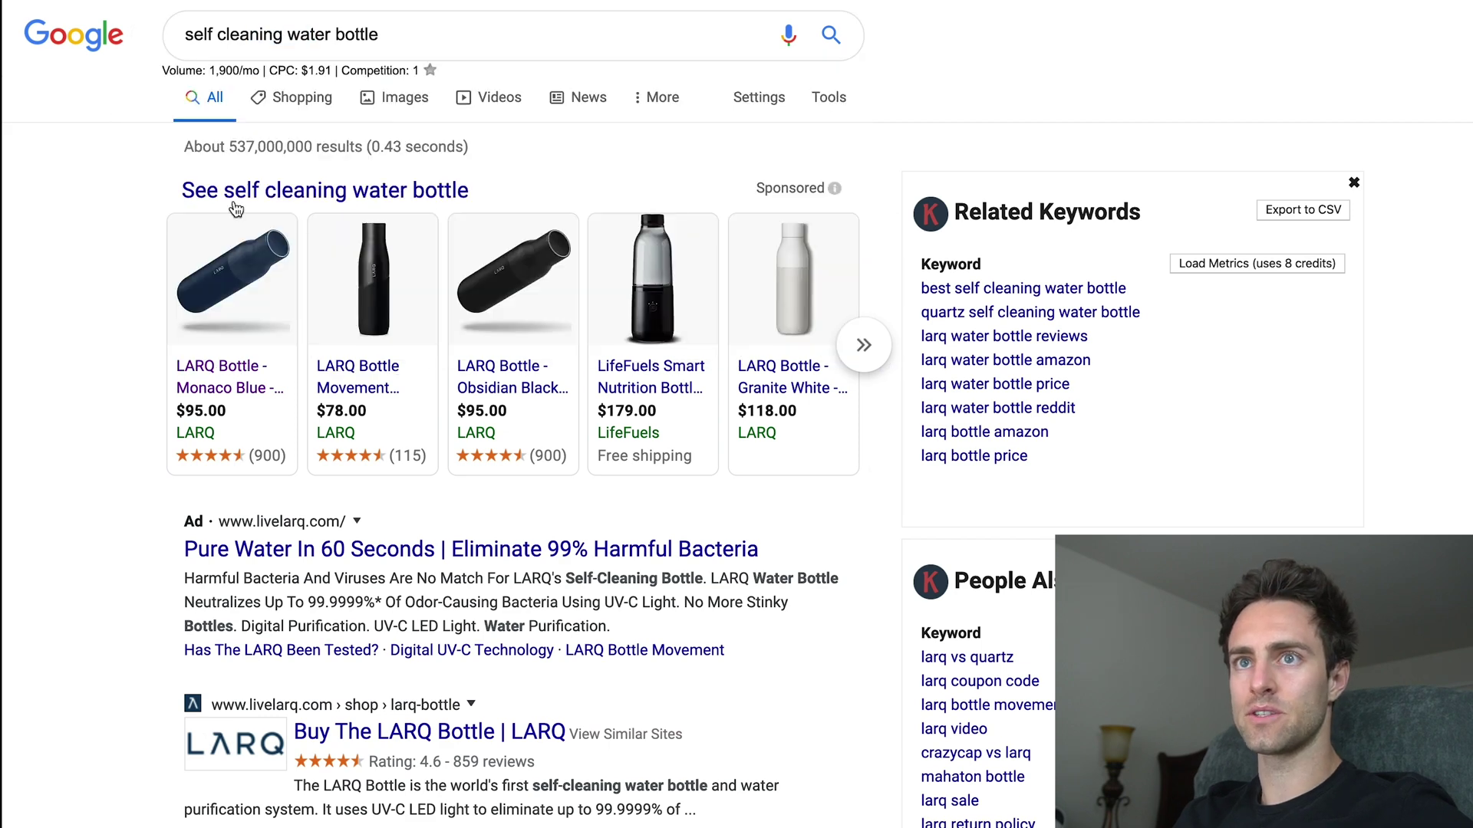
left_click(855, 354)
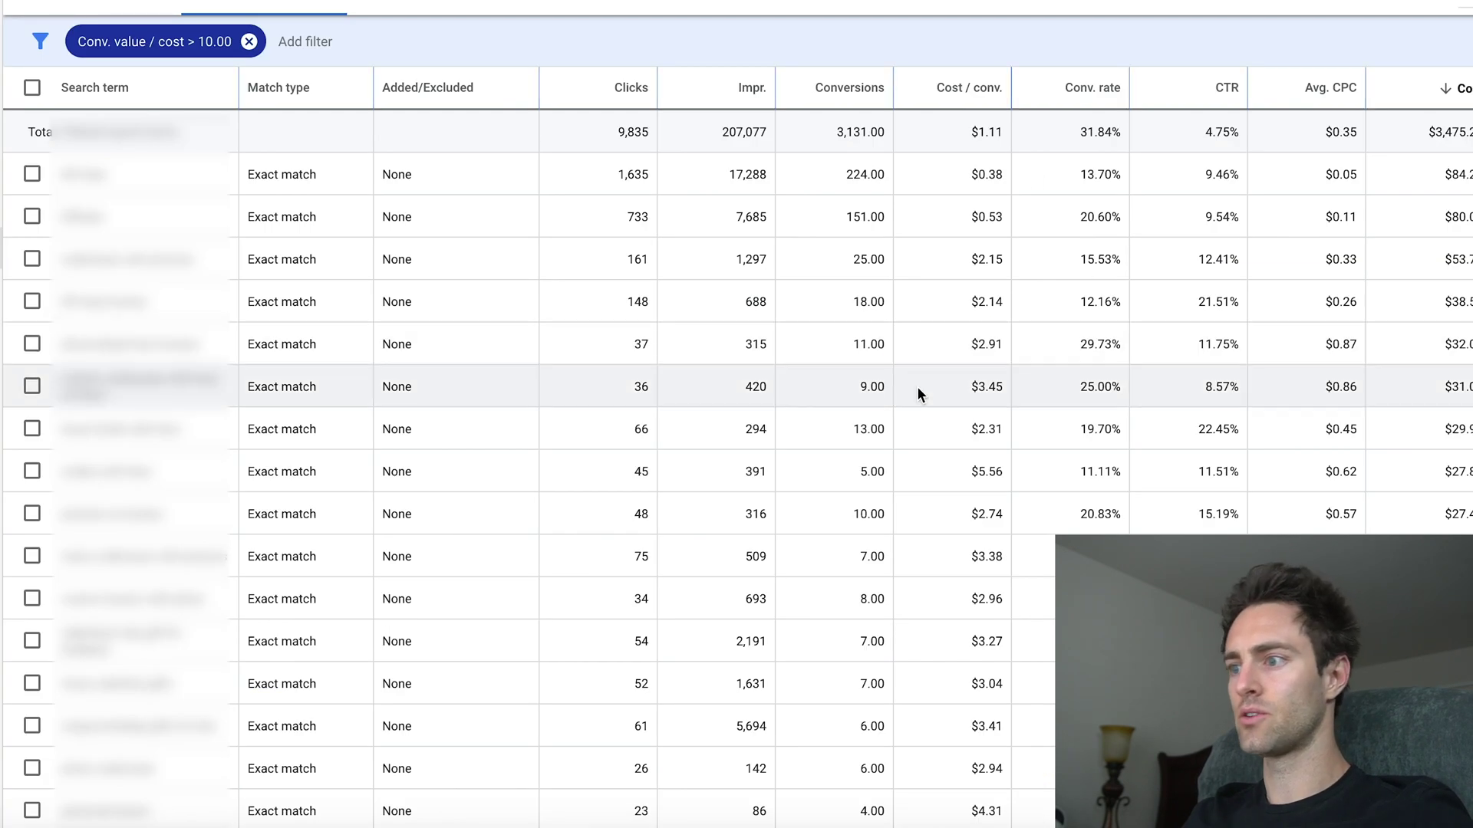
In the Google Ads terms filtered to conversion value per cost above 10.00, select the four terms costing $53.72, $38.50, $32.01 and $31.06
scroll(910, 384, "down", 1)
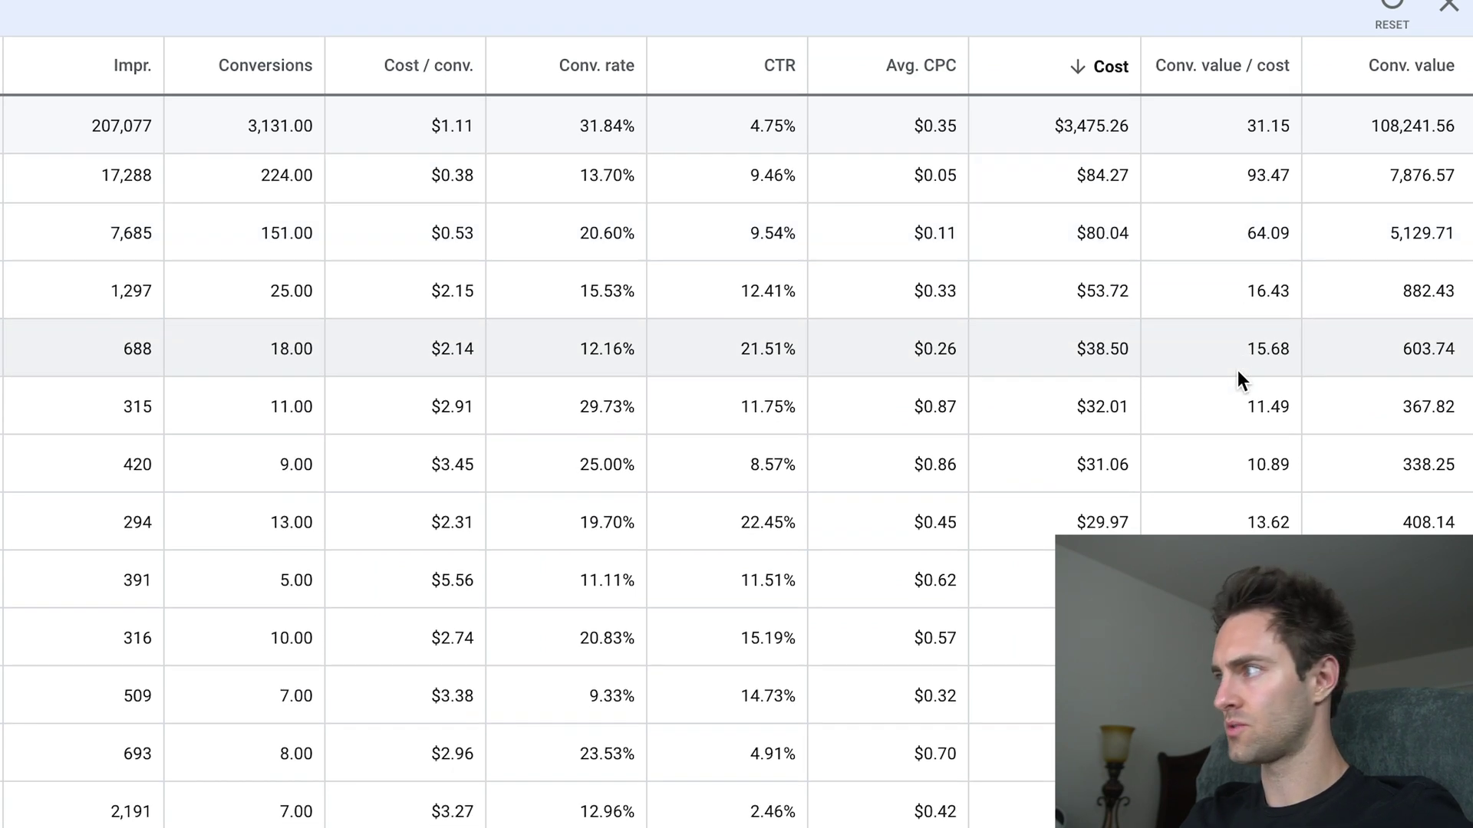
scroll(1275, 277, "down", 2)
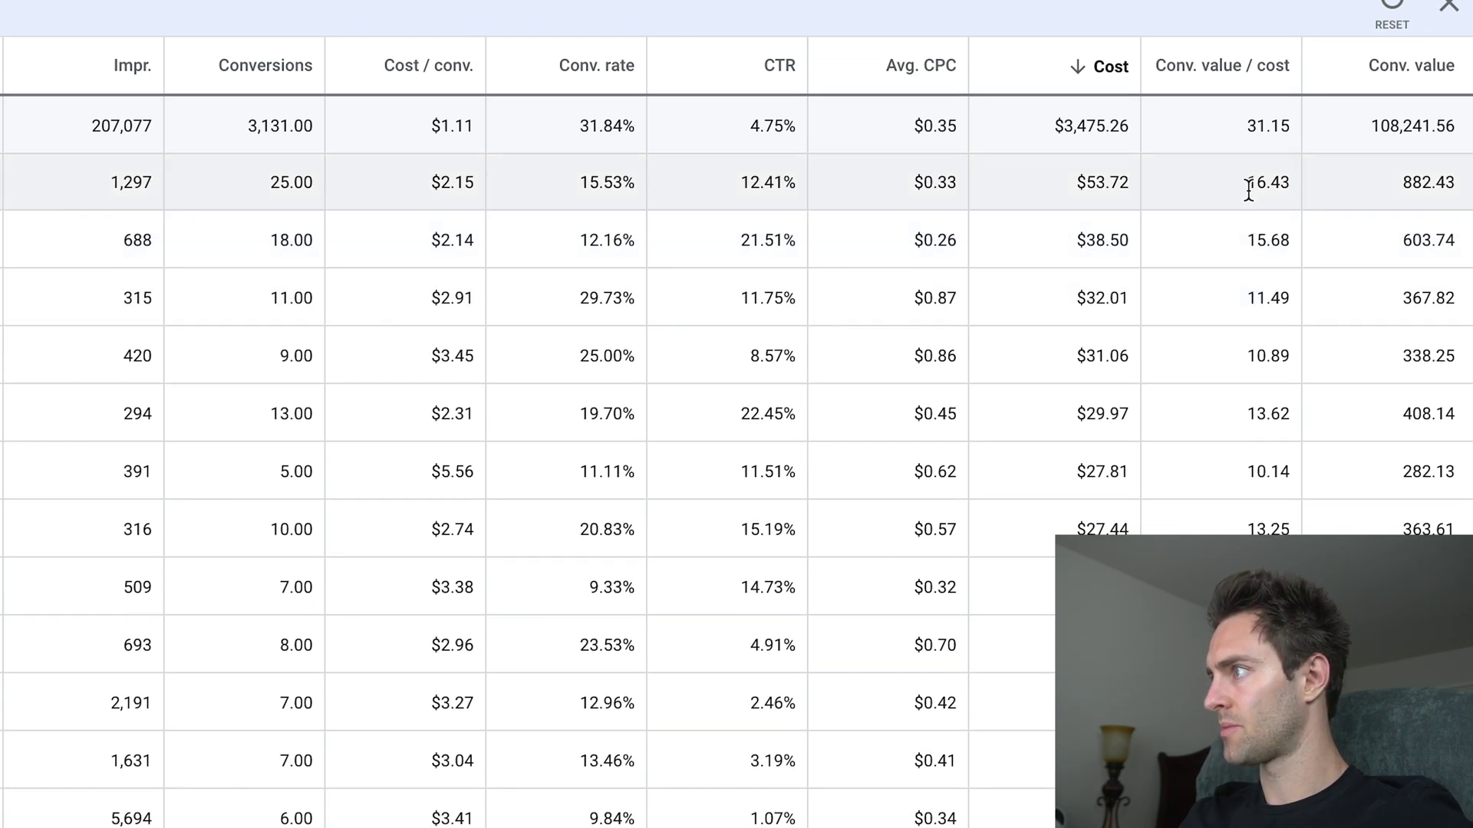
scroll(1273, 191, "up", 1)
left_click(1269, 193)
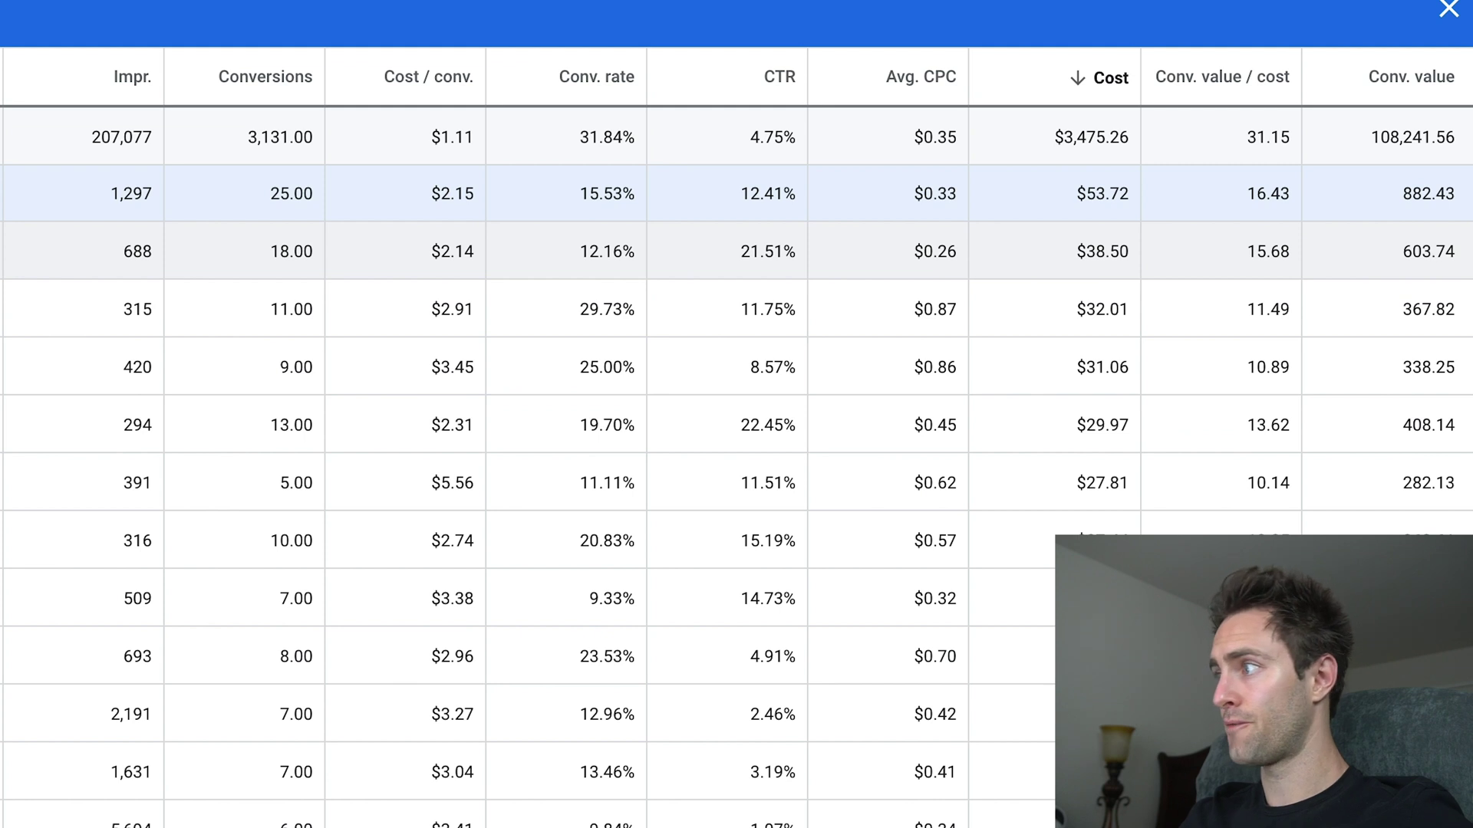
left_click(691, 251)
left_click(691, 309)
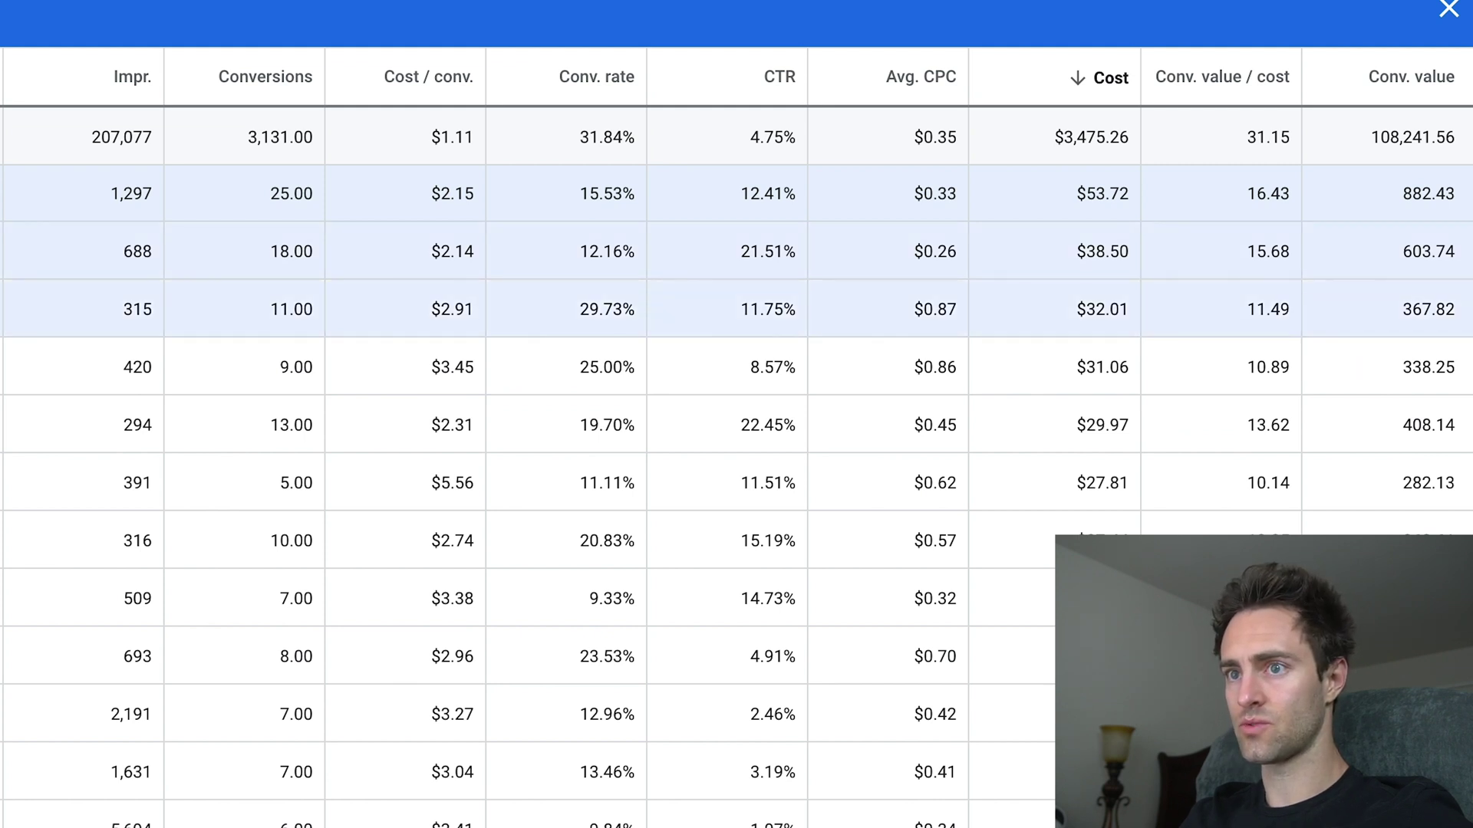
left_click(690, 367)
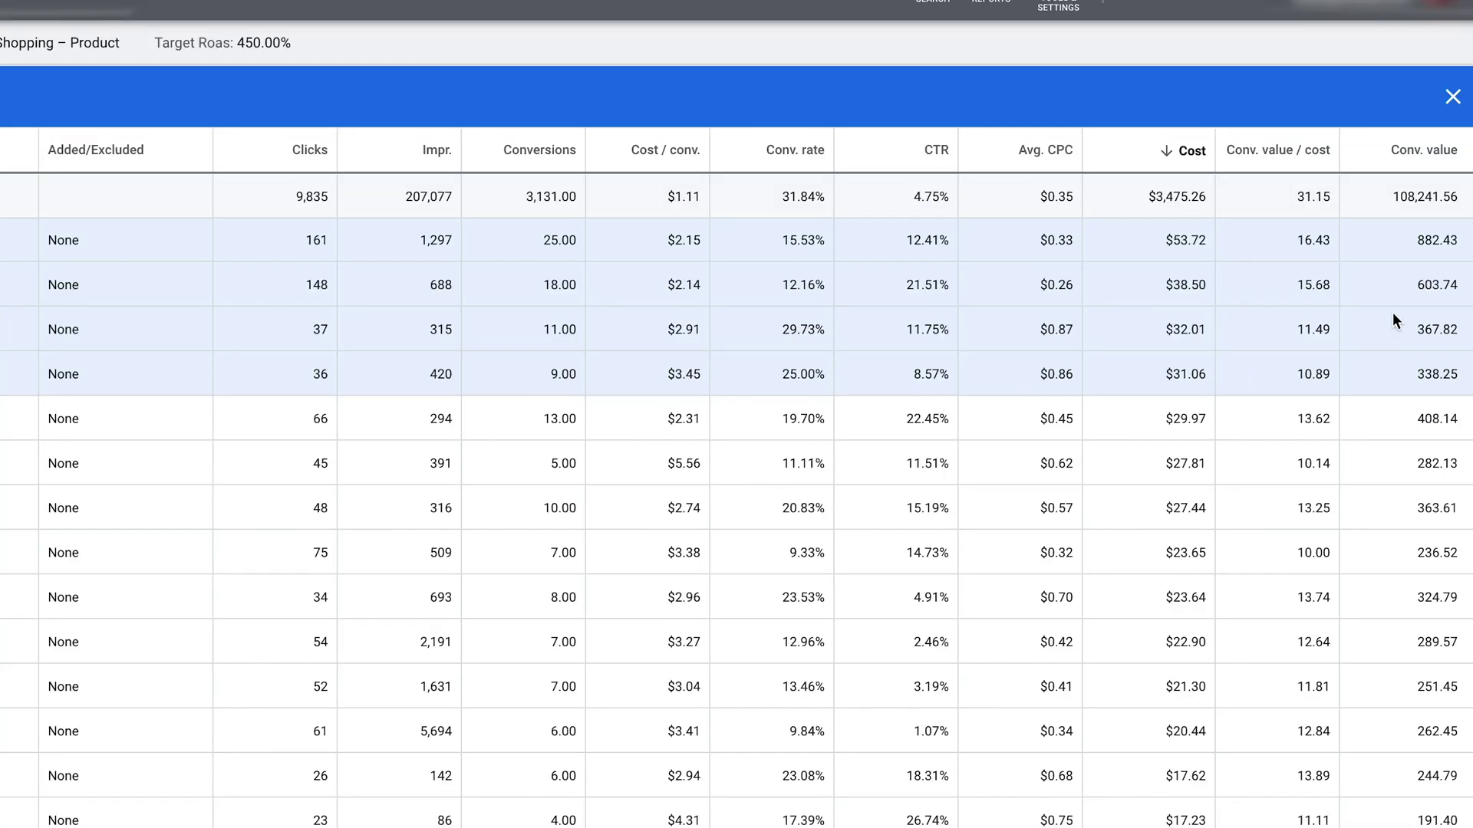
Highlight the clicks and conversion rate of the search term costing $23.65, plus the conversion rate of the term below it
scroll(1304, 537, "down", 2)
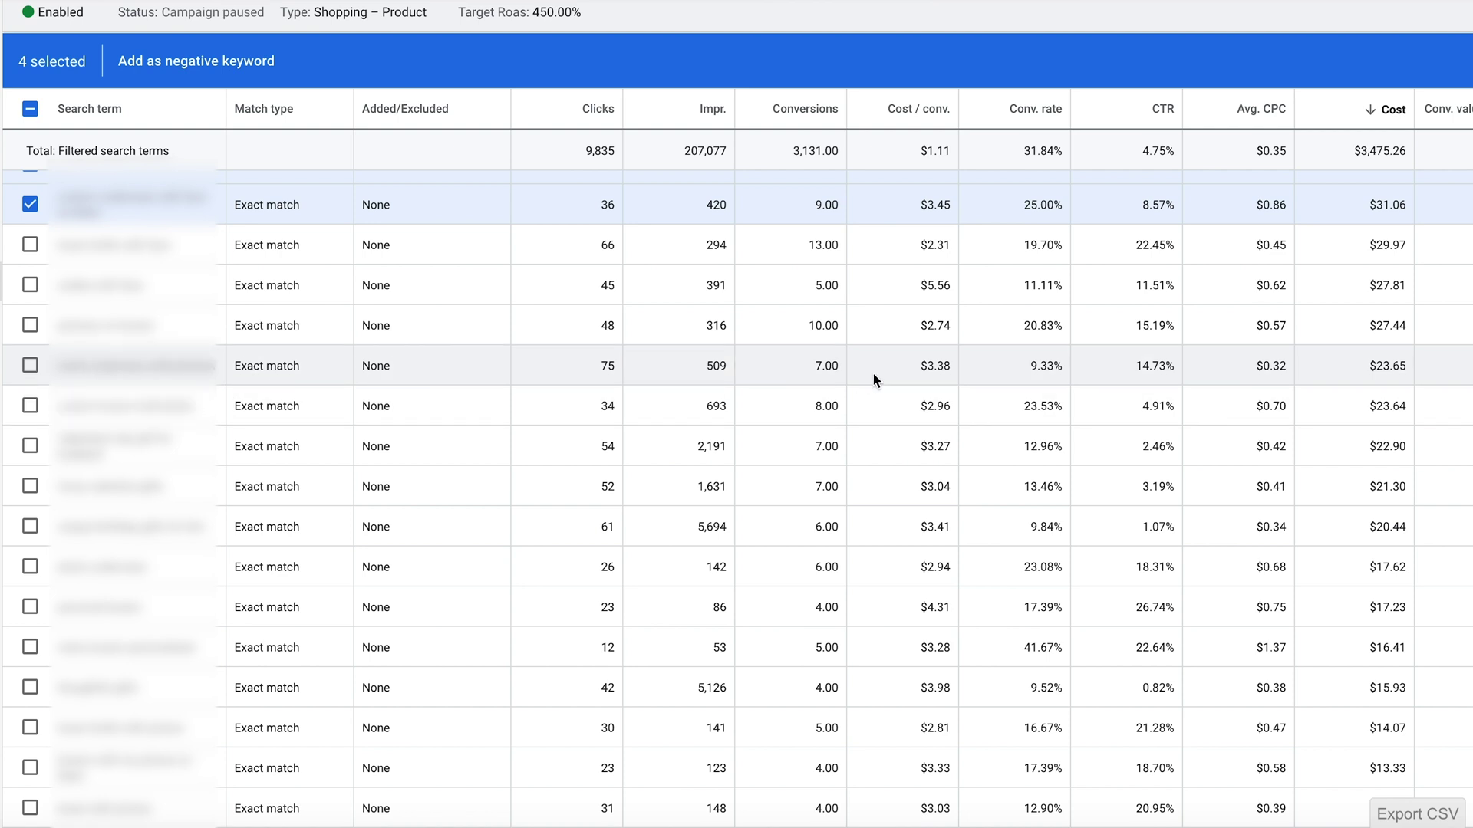
double_click(608, 366)
double_click(1032, 363)
left_click_drag(1027, 405, 1053, 400)
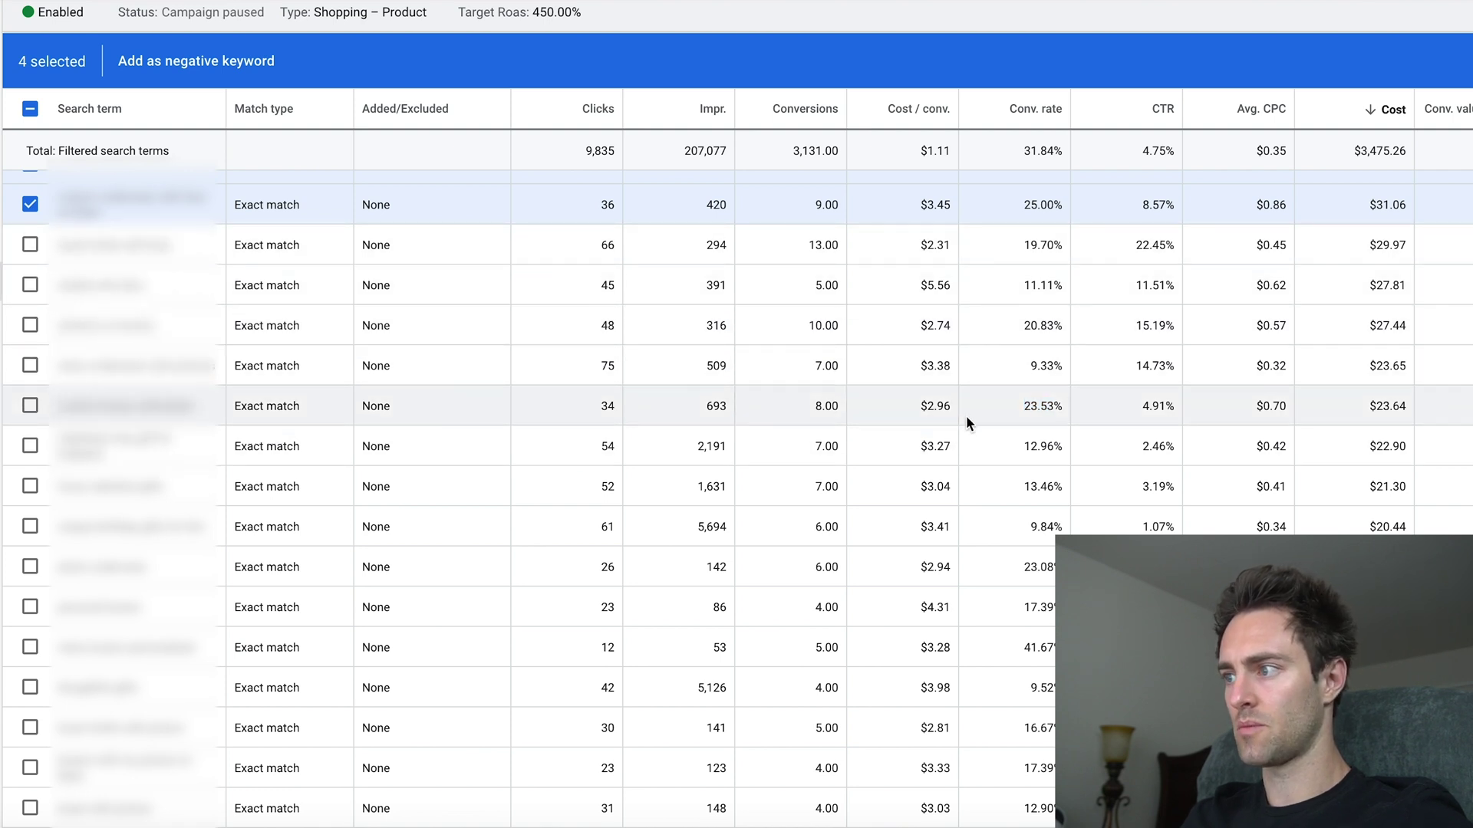
Look through the lower-cost search terms, then highlight the "My Optimized Title Strategy" heading in the strategy document
scroll(966, 418, "down", 3)
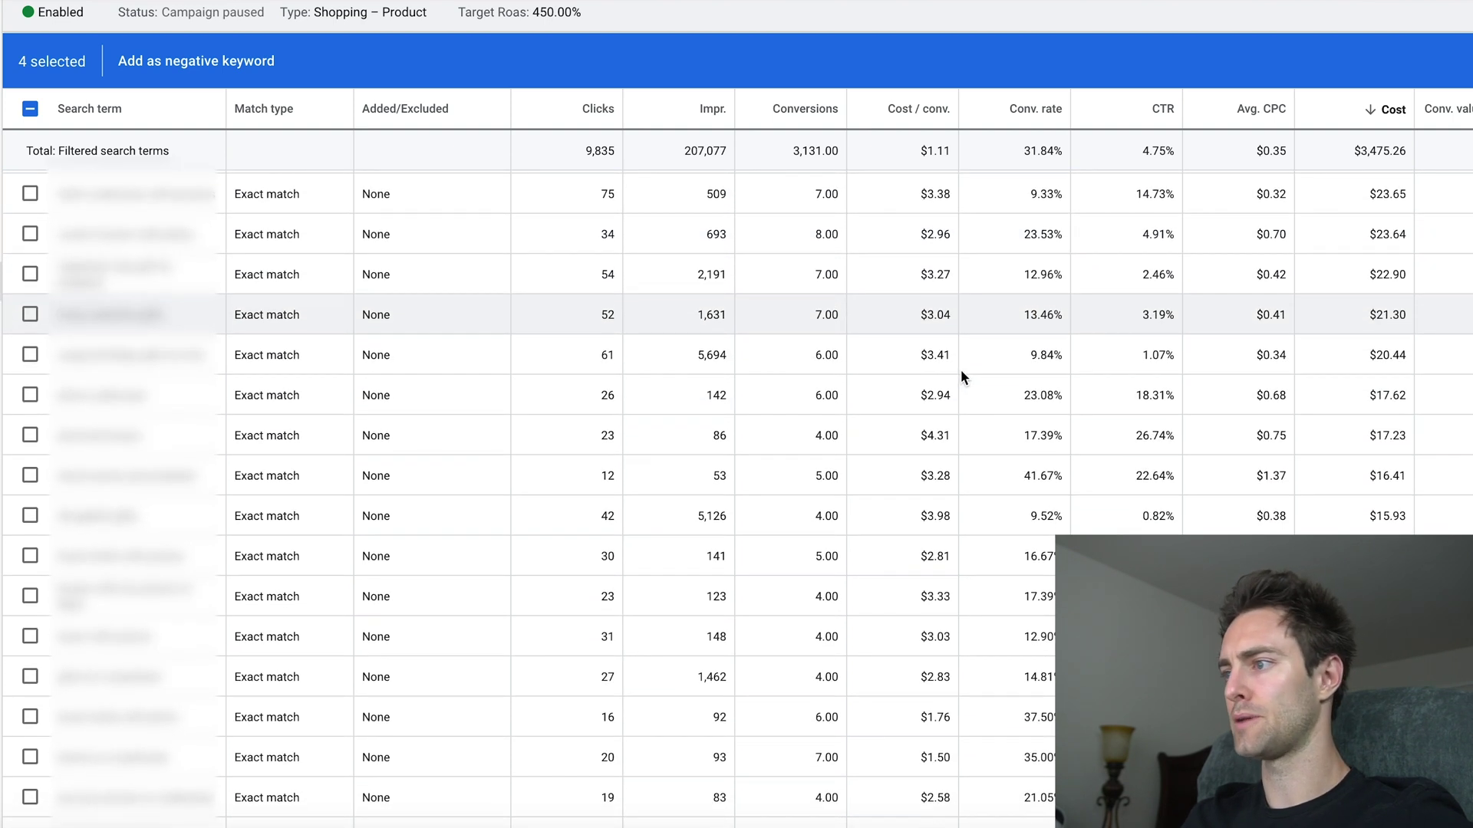
scroll(928, 353, "up", 5)
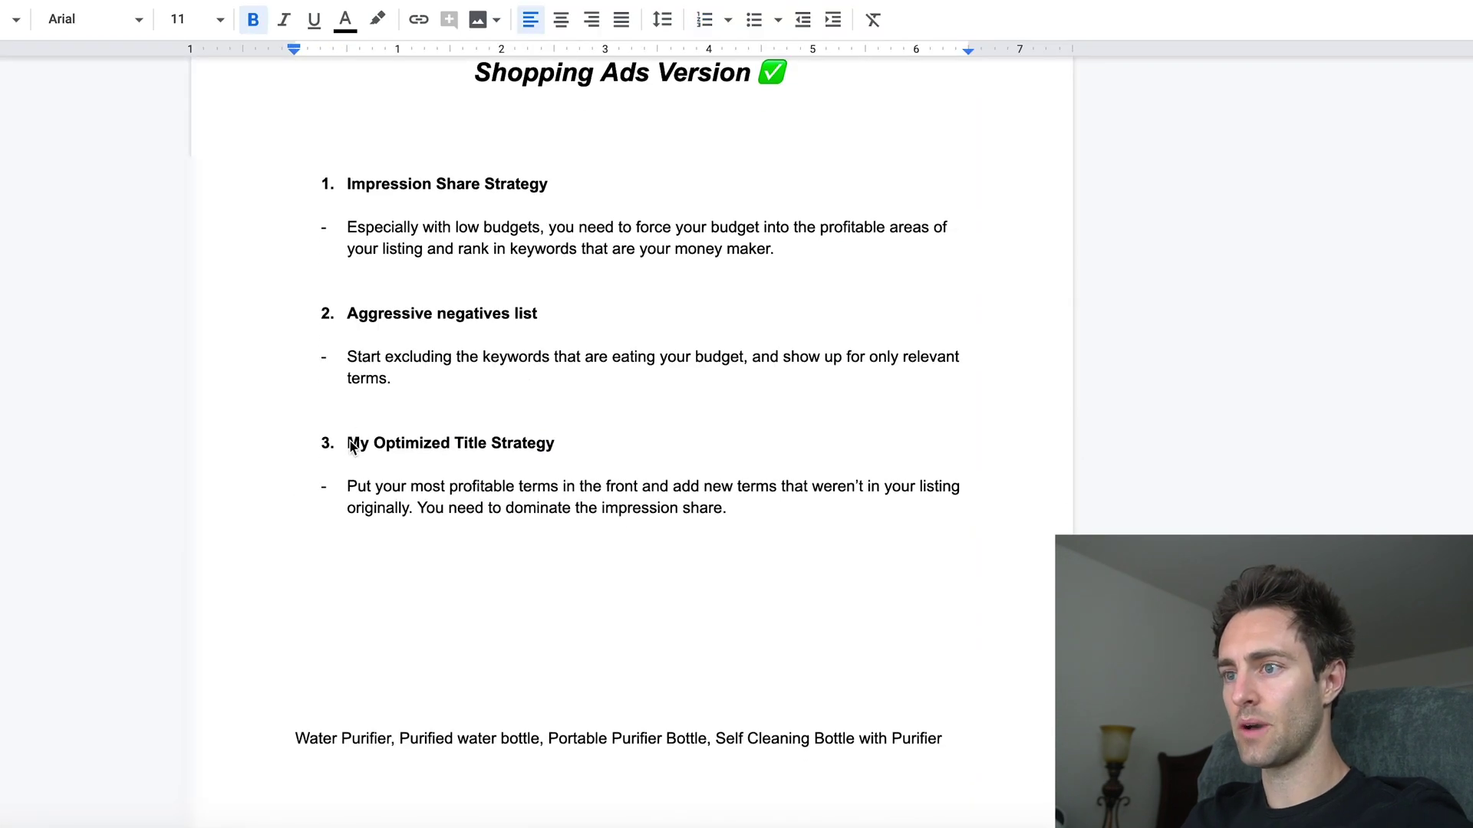
left_click_drag(347, 443, 535, 449)
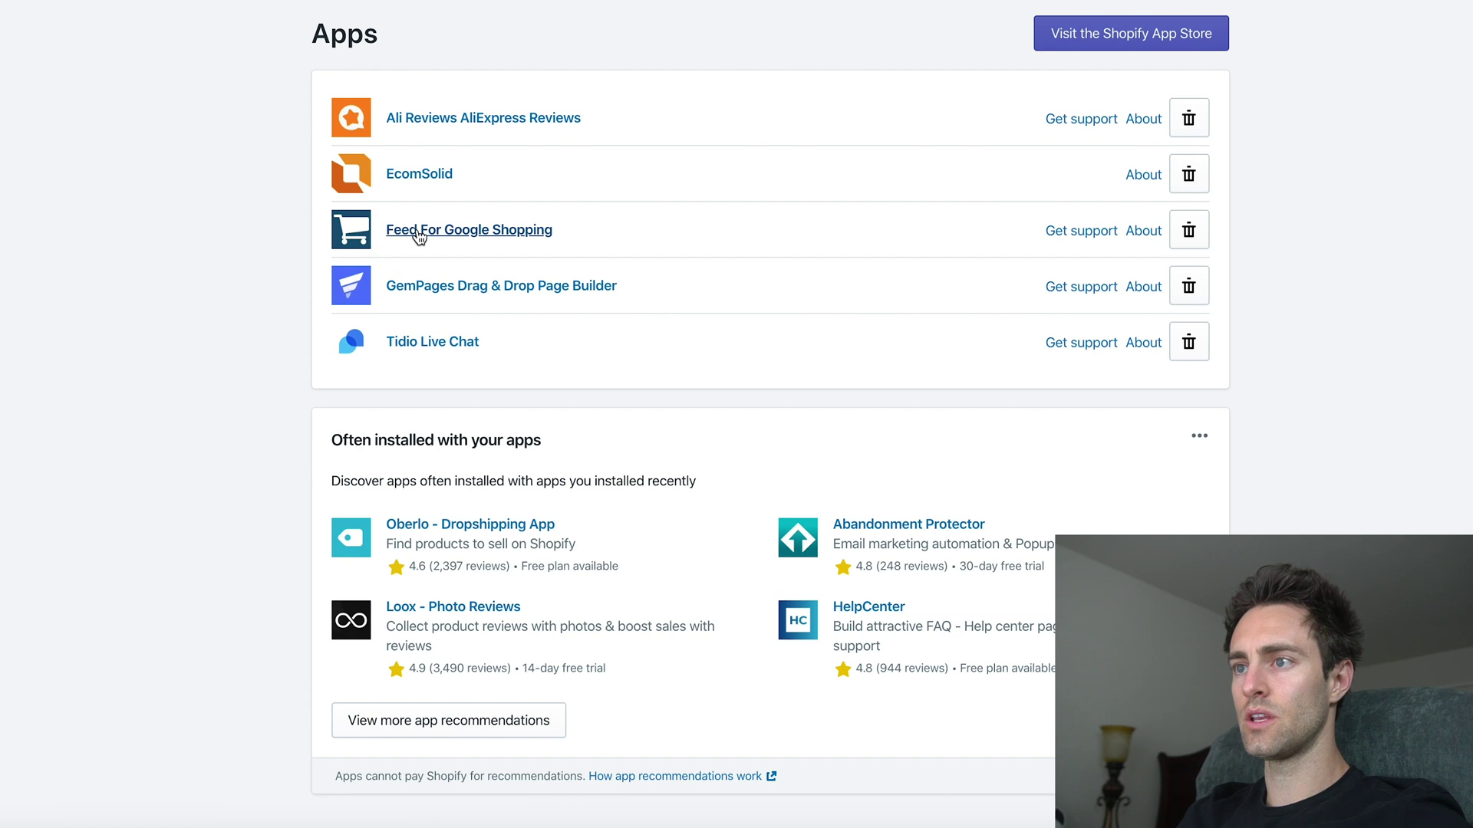
Open the Feed For Google Shopping app from the Shopify apps list, and view the sponsored water bottle listings in Google
left_click(447, 235)
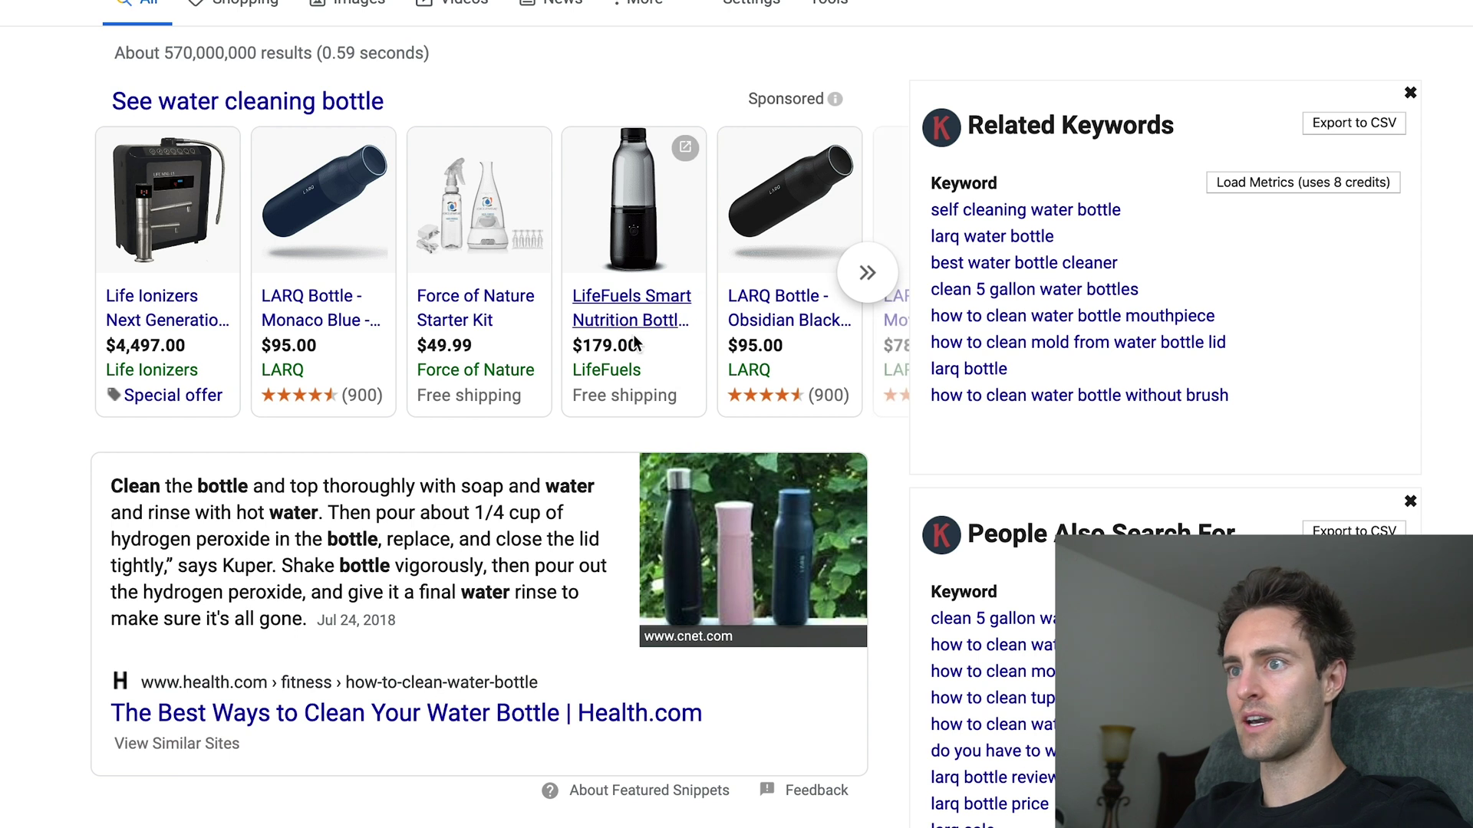
mouse_move(635, 311)
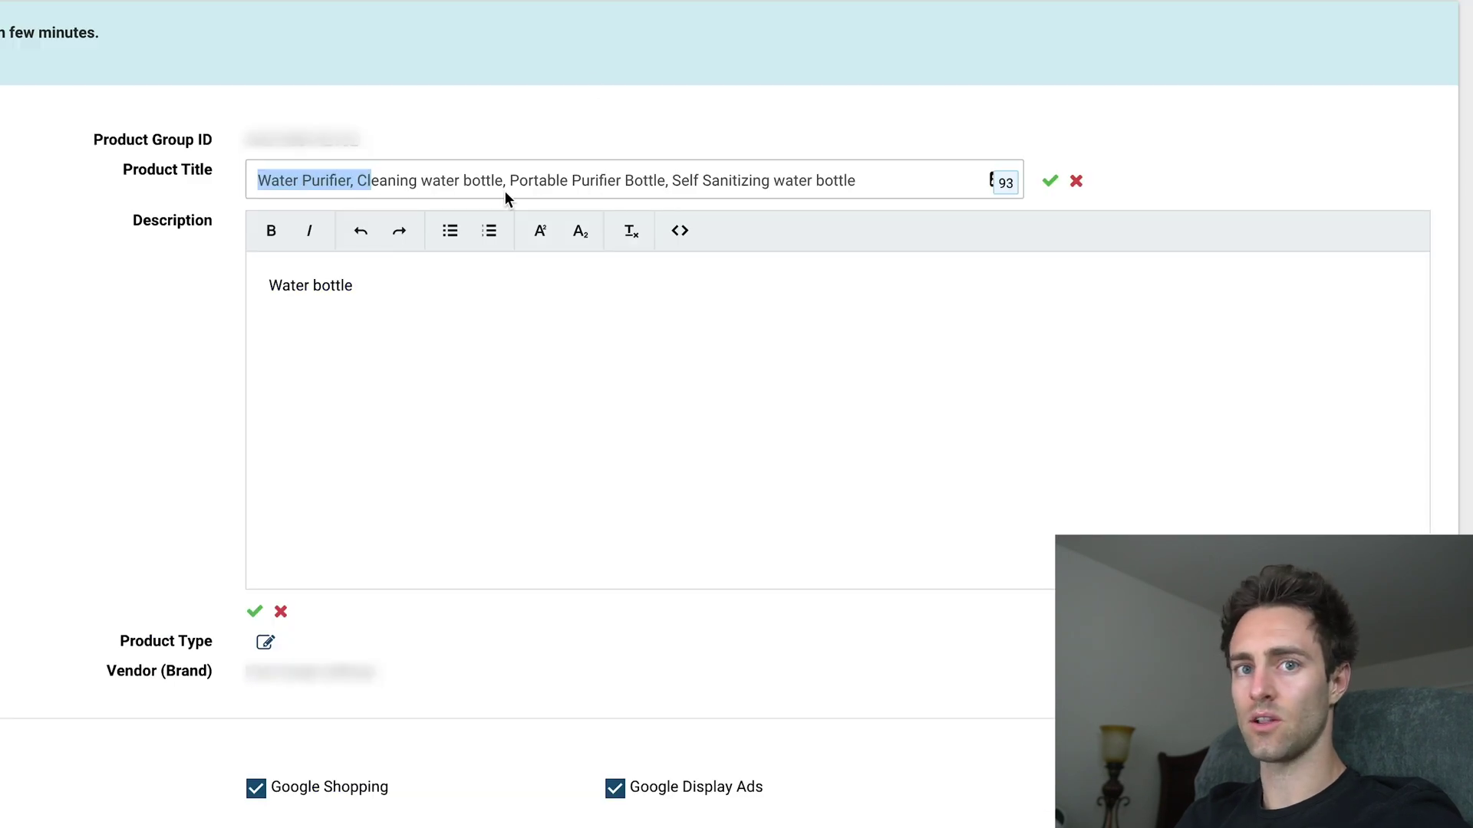
Highlight the whole product title in the feed's product editor, then clear the highlight and place the cursor at the title's beginning
left_click(503, 183)
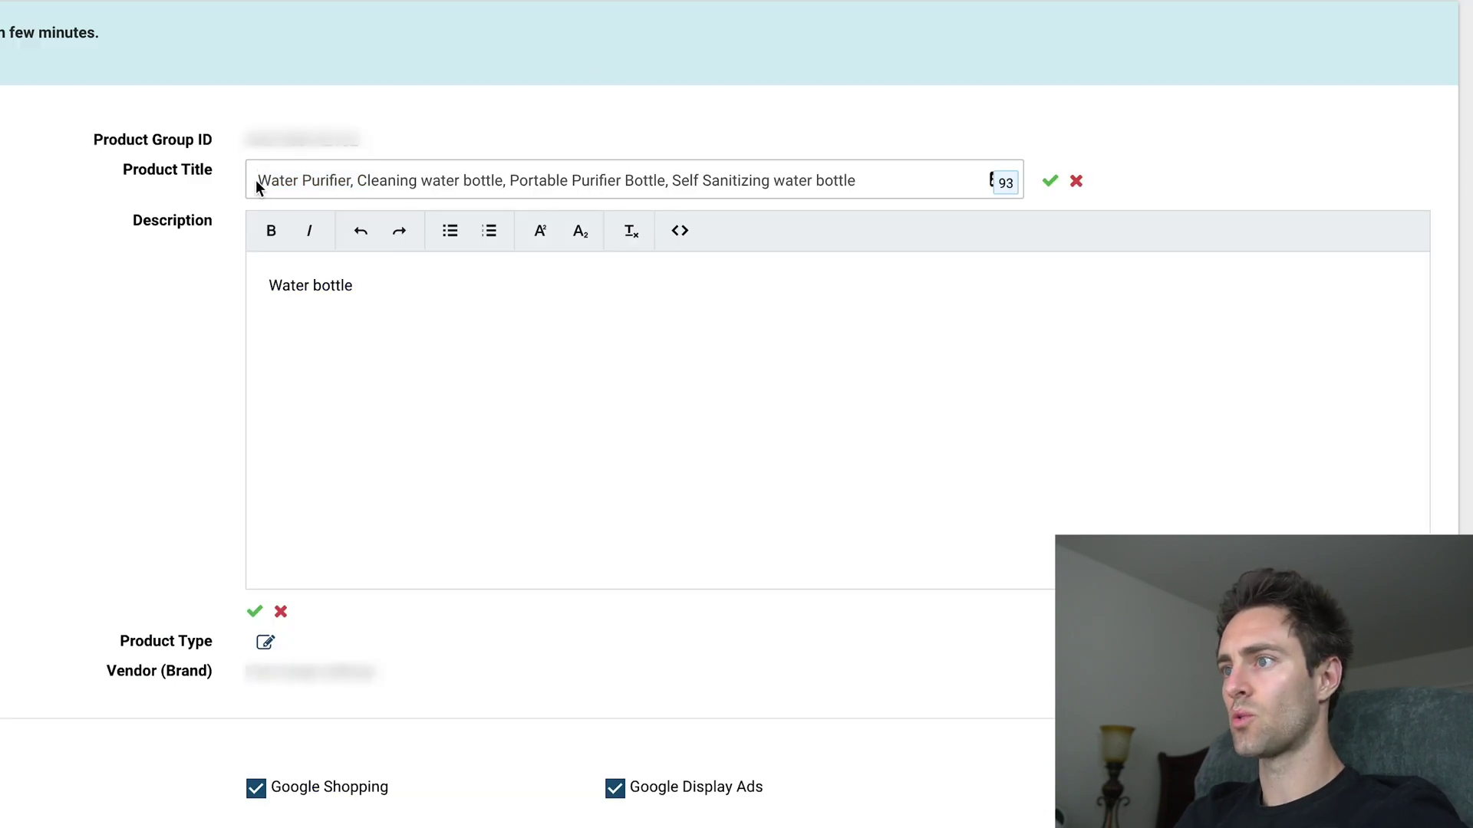
left_click_drag(255, 184, 441, 184)
left_click_drag(596, 184, 863, 182)
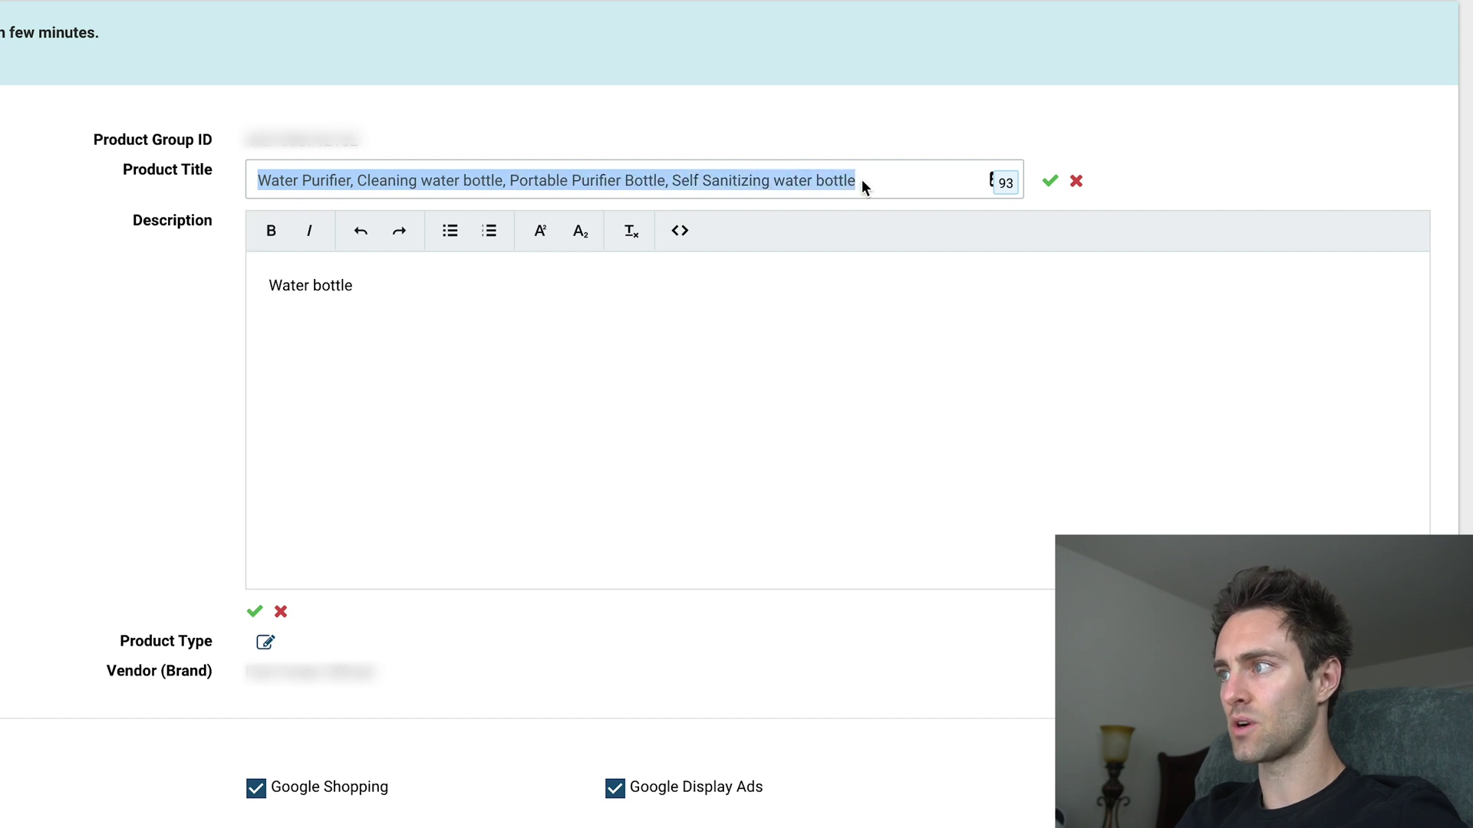
left_click(853, 184)
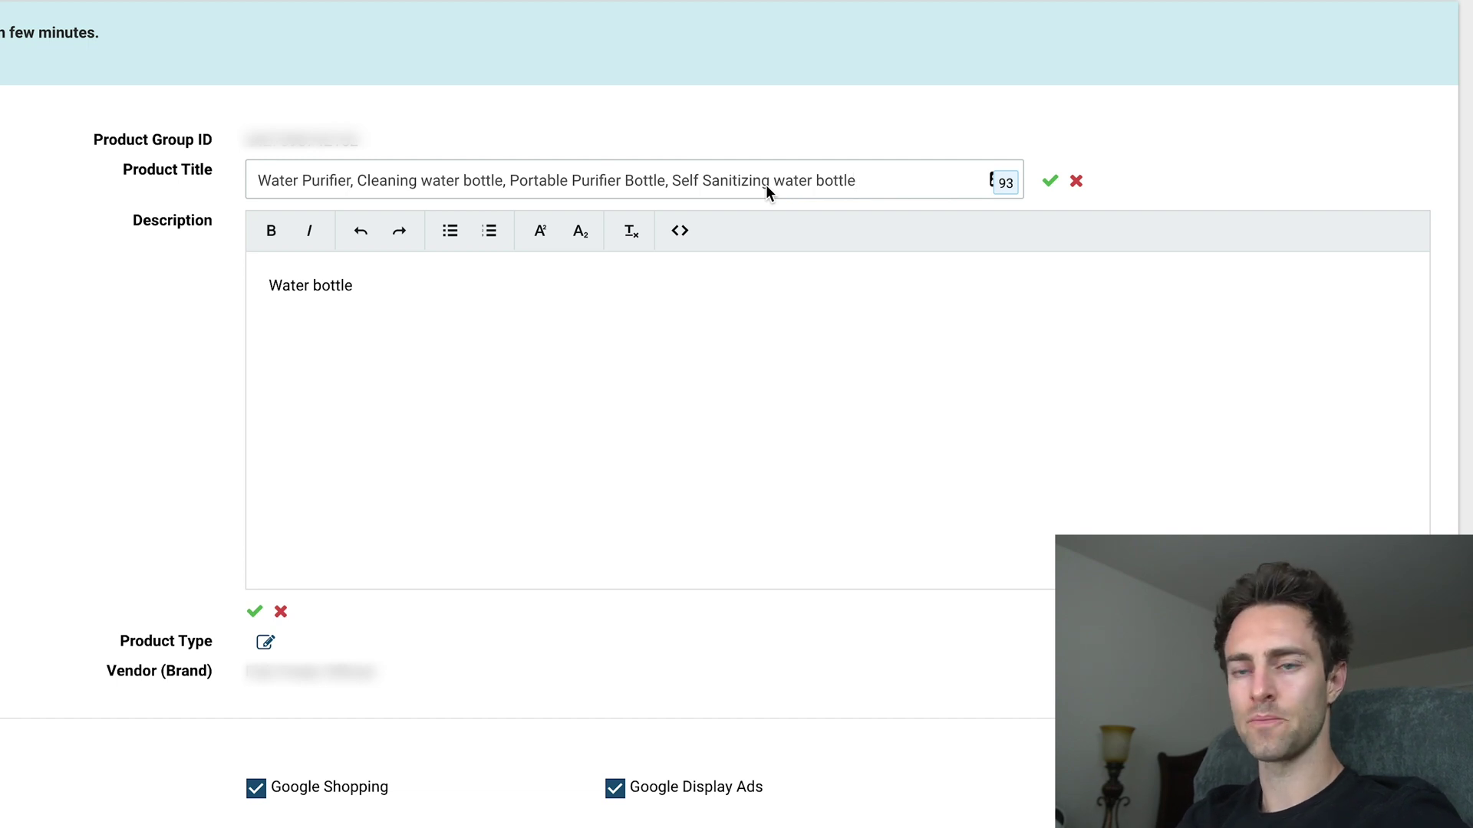
left_click(411, 184)
left_click(256, 184)
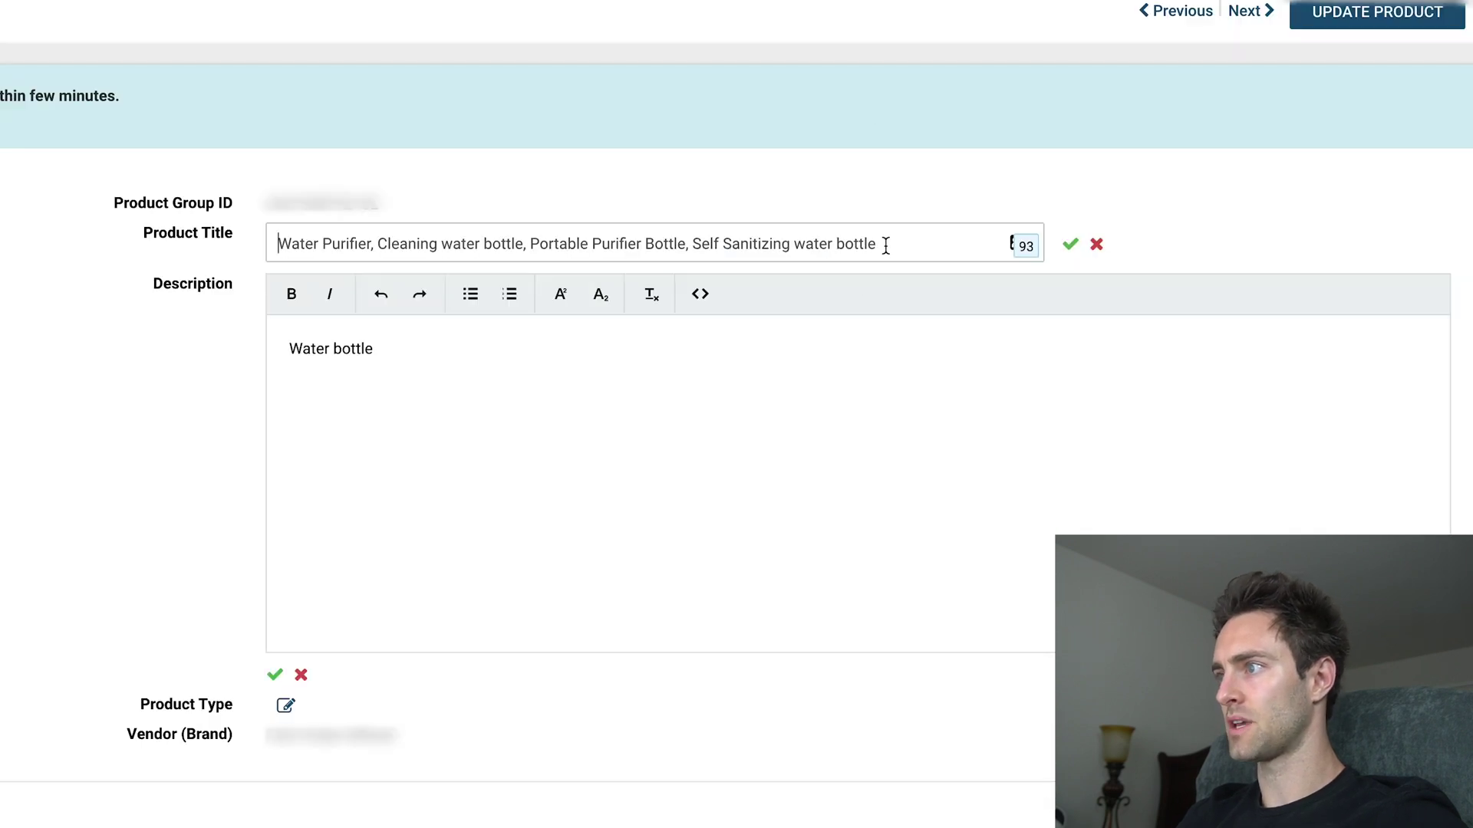
Replace "Self Sanitizing water bottle" at the end of the product title with "self cleaning water bottle"
left_click_drag(877, 244, 694, 248)
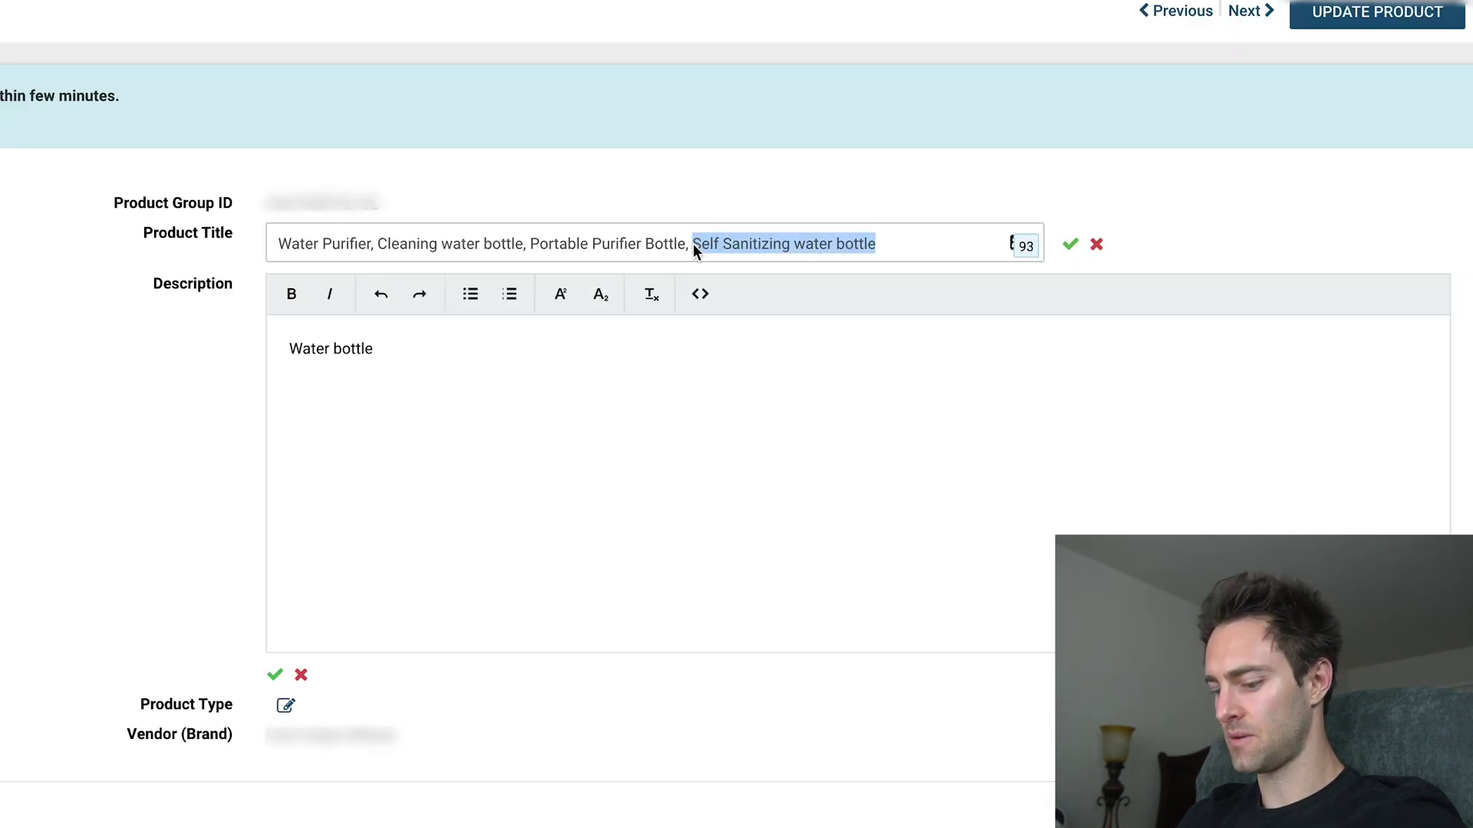
type("self cleaning water bottle")
left_click_drag(692, 243, 868, 248)
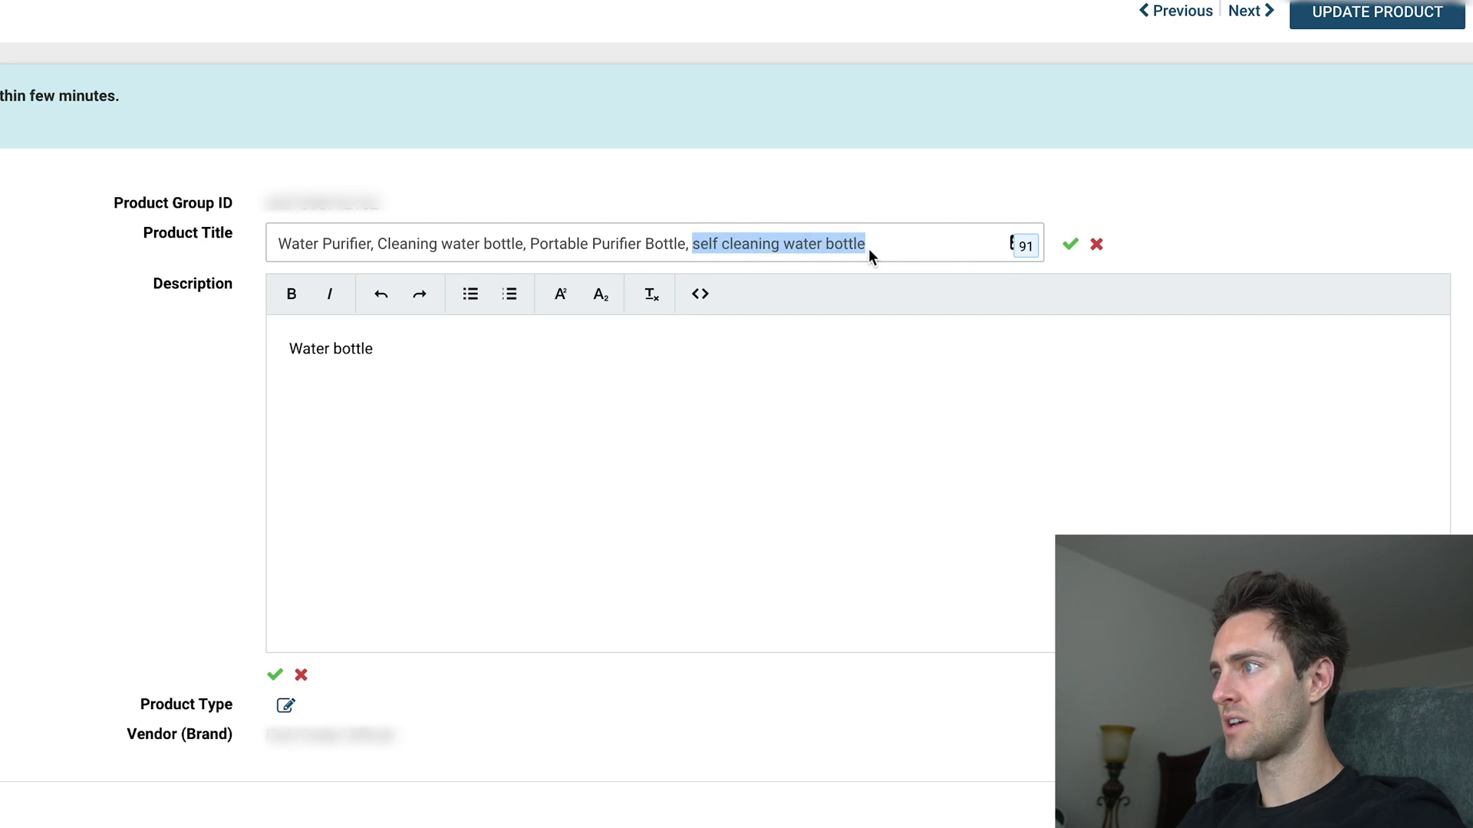
left_click(875, 246)
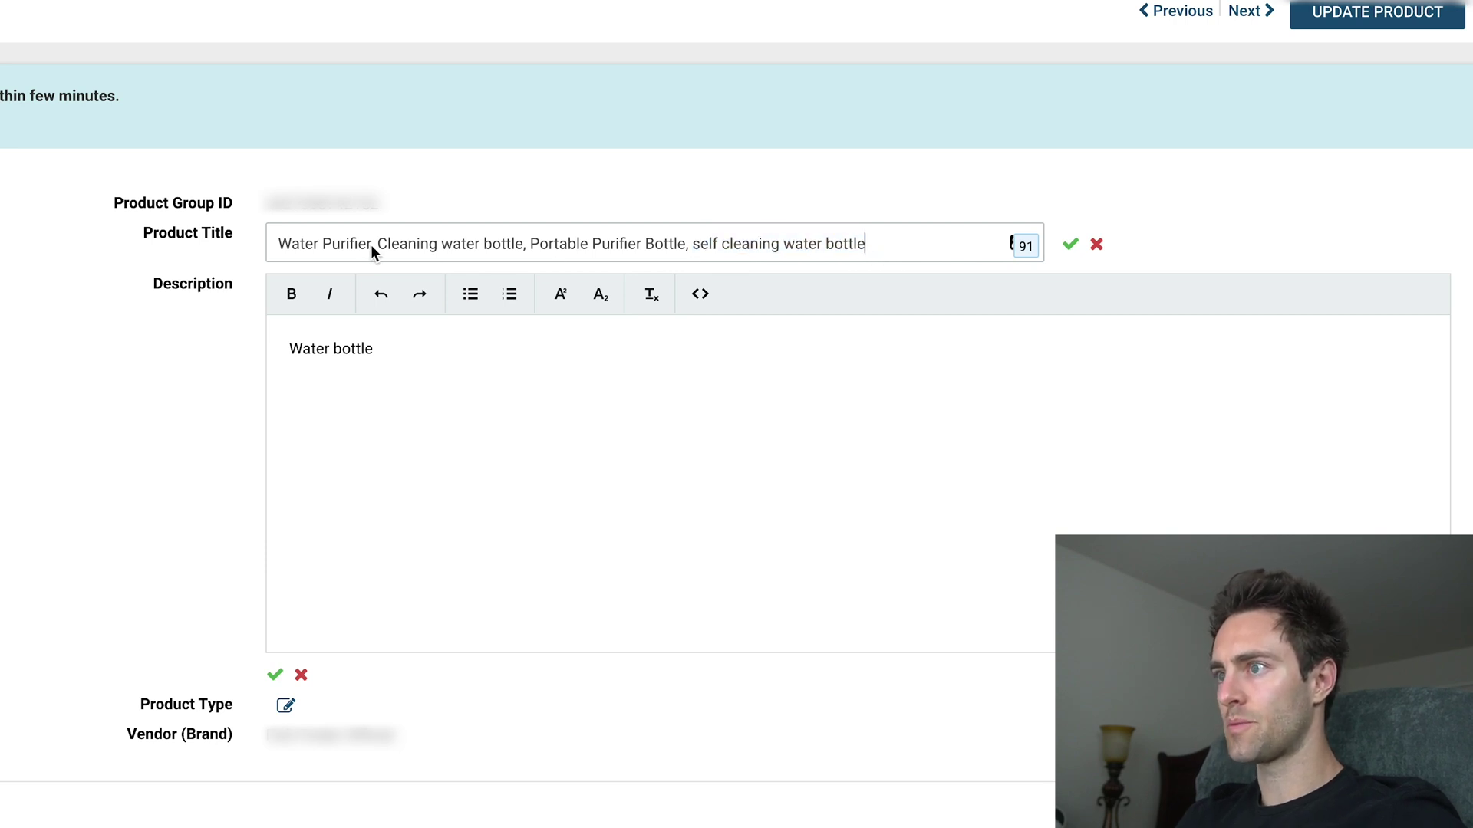
Remove the leading "Water Purifier," from the product title so that it starts with "Cleaning water bottle"
double_click(280, 244)
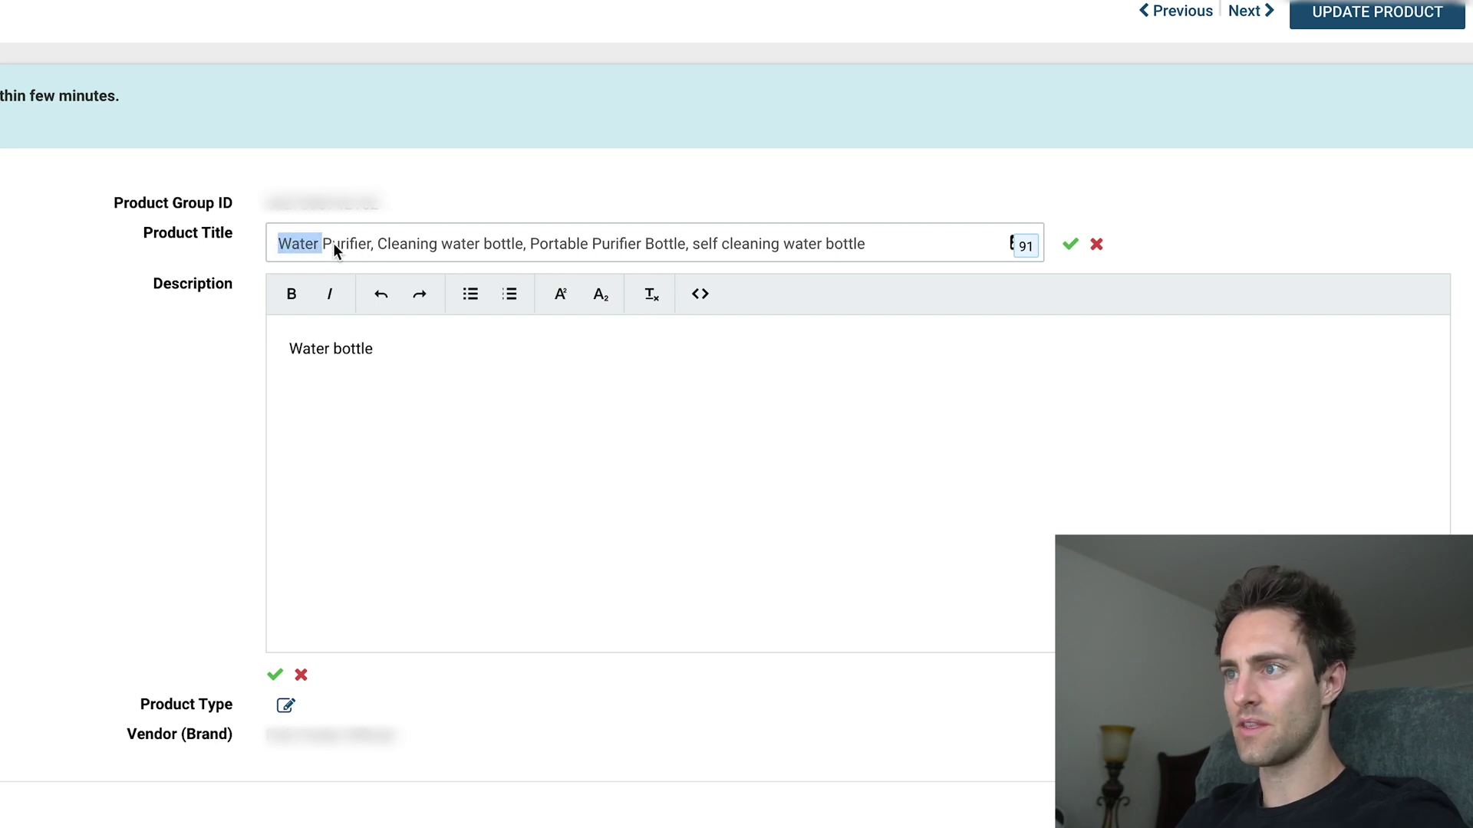
left_click(378, 244)
key("BackSpace")
key("BackSpace")
key("BackSpace")
key("BackSpace")
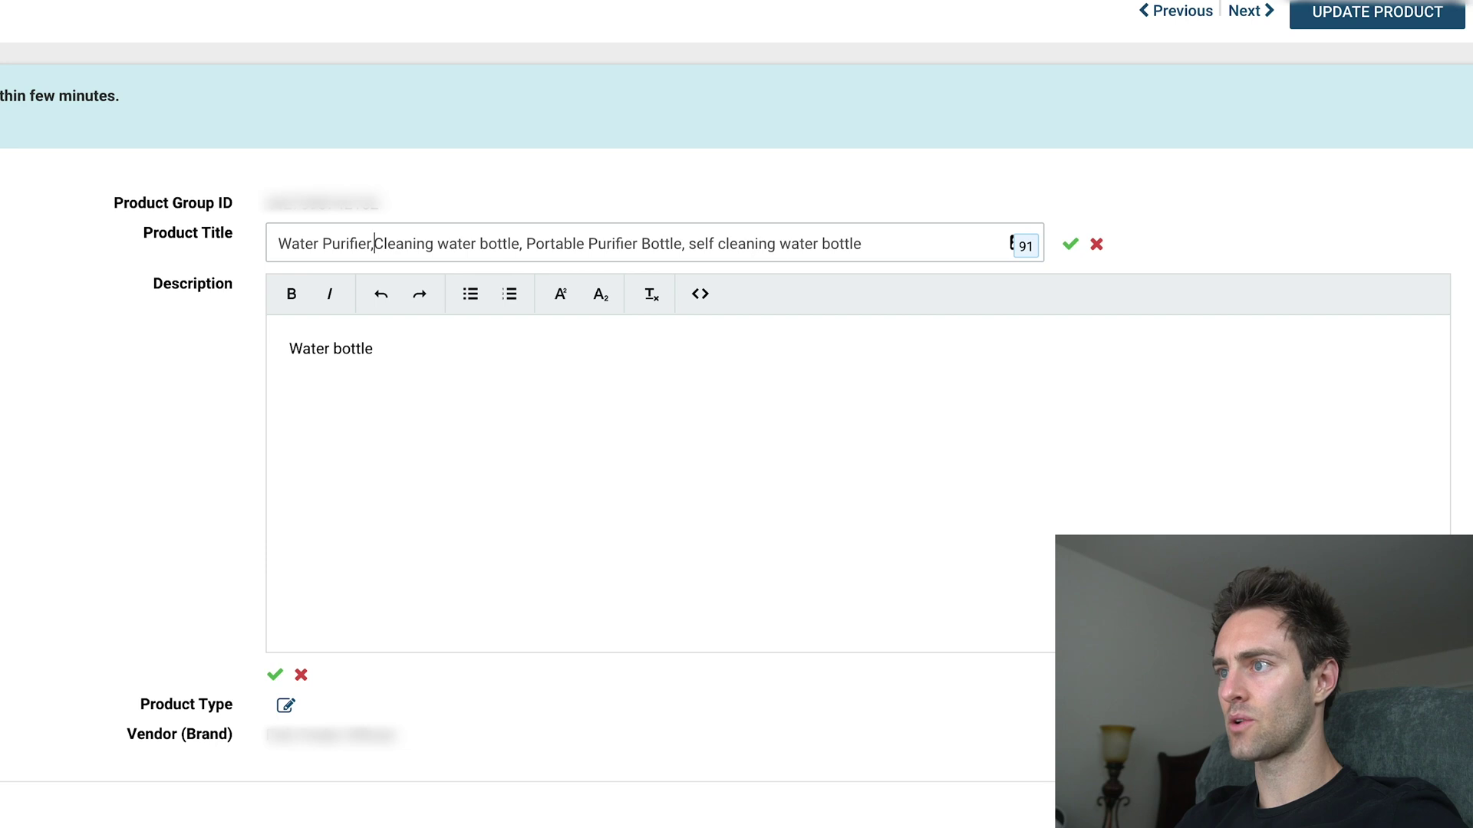
key("BackSpace")
key("BackSpace")
key("BackSpace")
key("BackSpace")
key("BackSpace")
key("BackSpace")
key("BackSpace")
key("BackSpace")
key("BackSpace")
key("BackSpace")
key("BackSpace")
key("BackSpace")
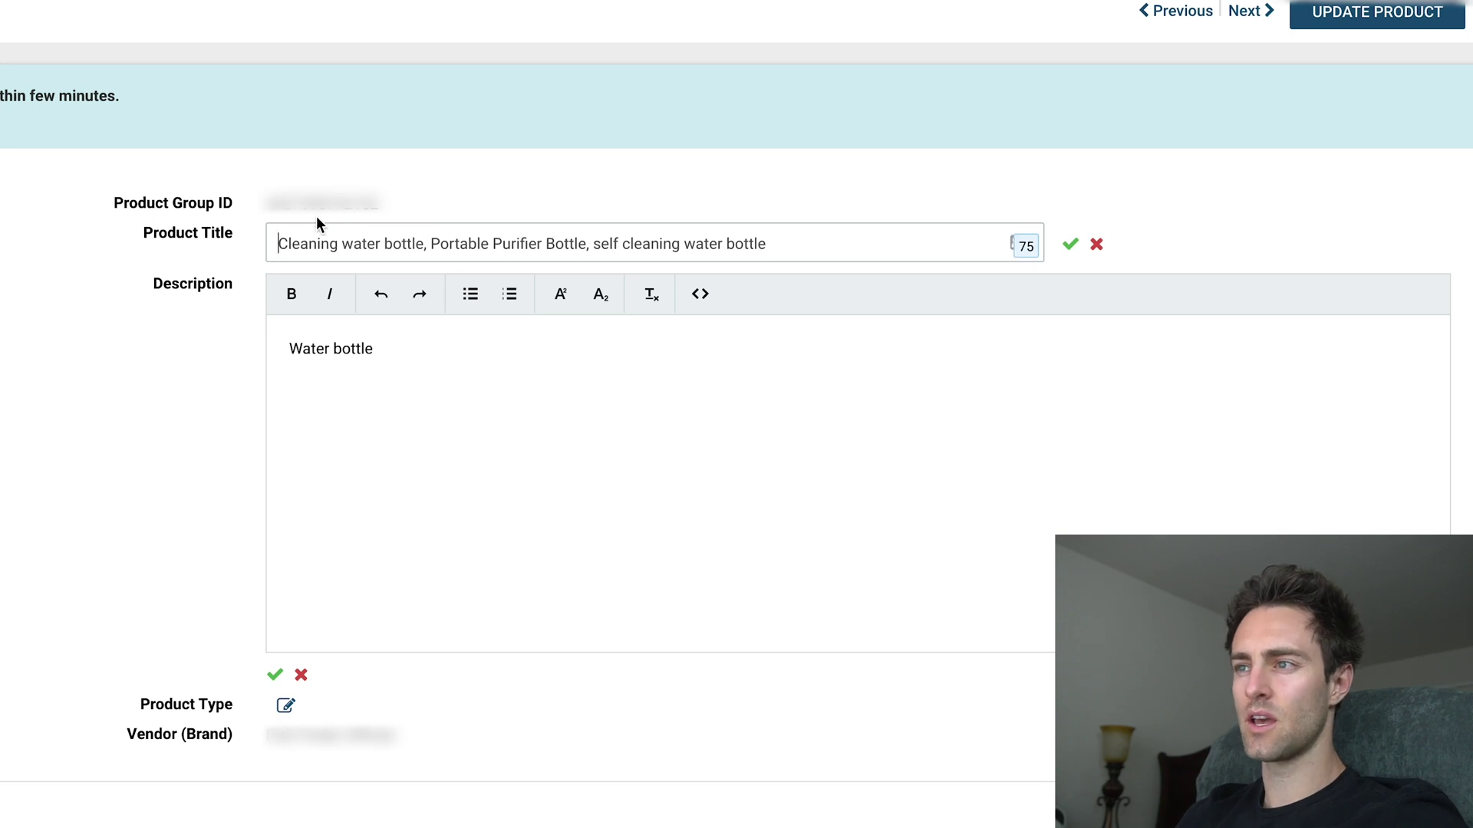
Append ", Water Purifier" to the end of the product title, with a space after the comma
left_click(765, 245)
type(",Water Purifier")
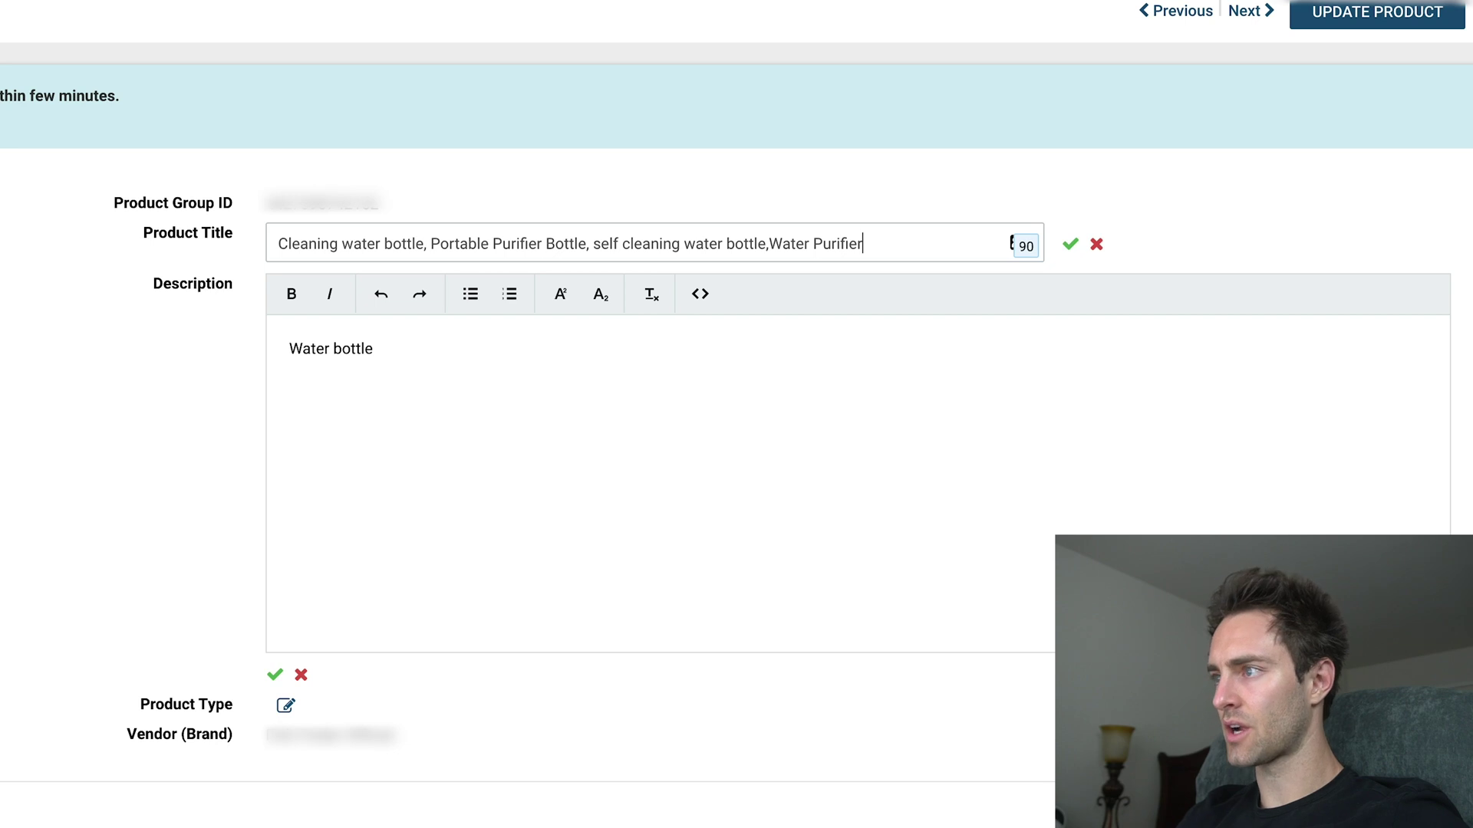
left_click(770, 243)
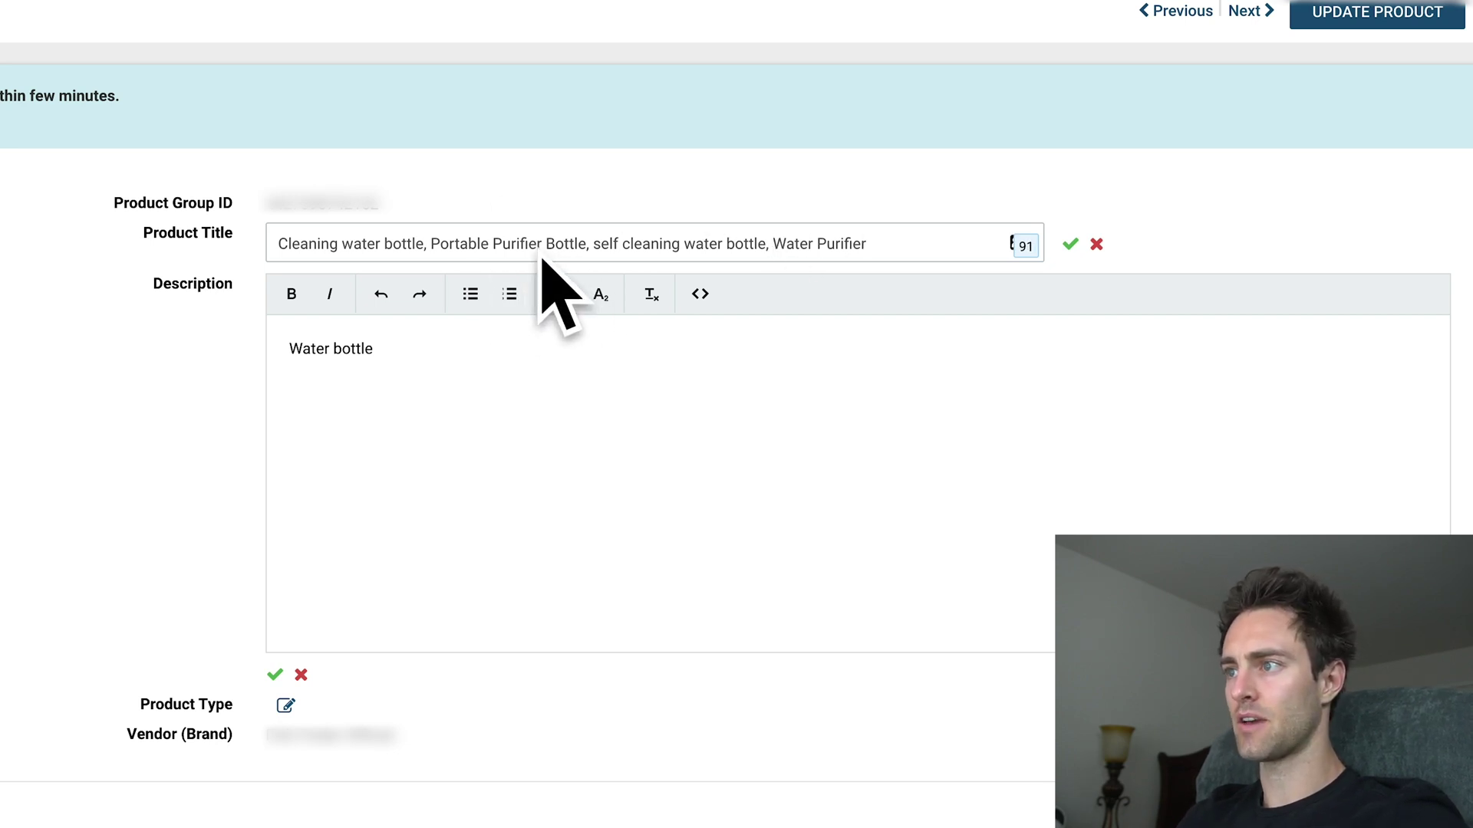
left_click(430, 364)
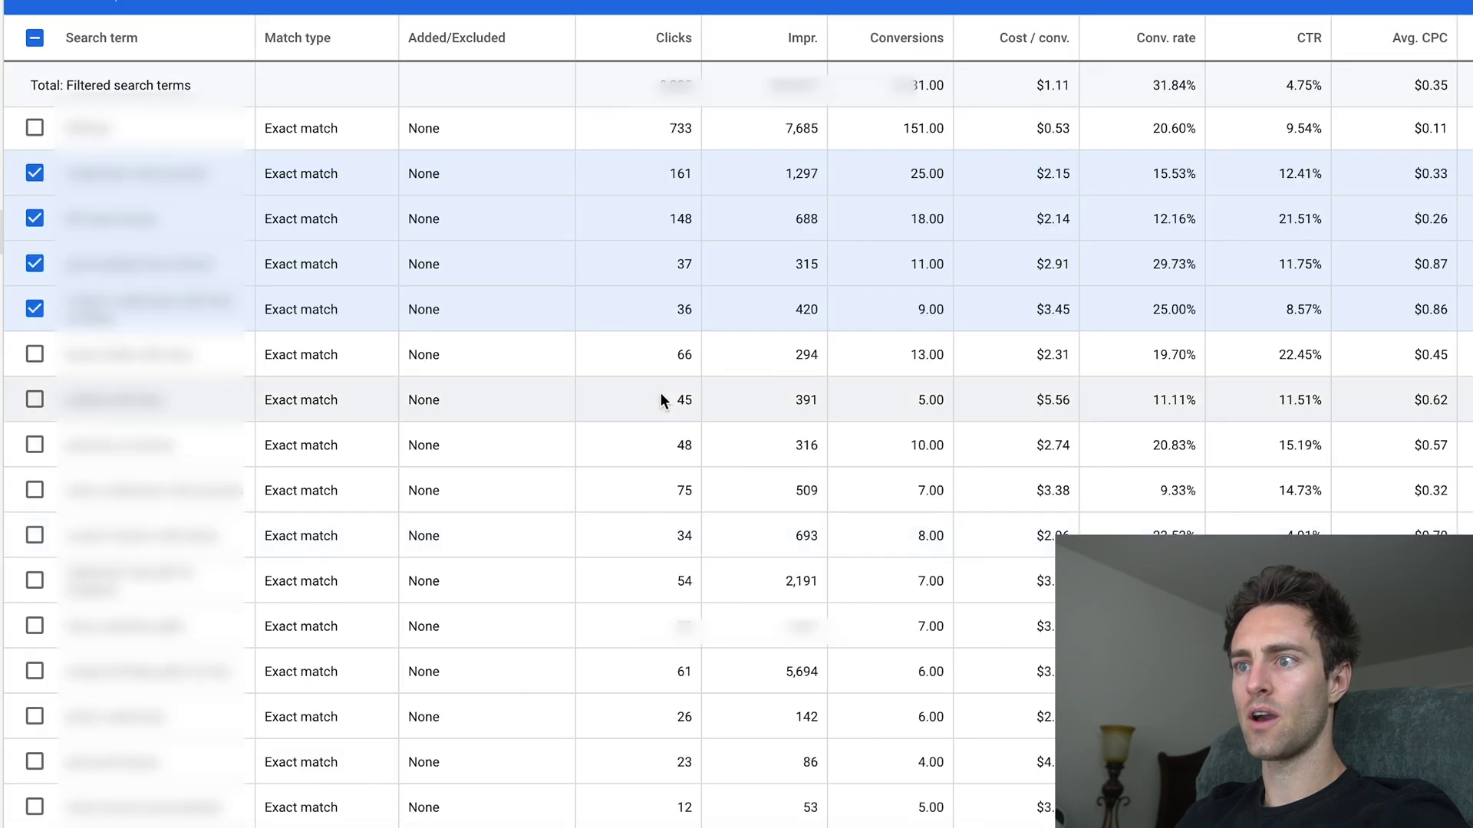
Return to the Google Ads search terms and look through the terms below the four selected ones
scroll(648, 390, "down", 3)
scroll(928, 440, "down", 3)
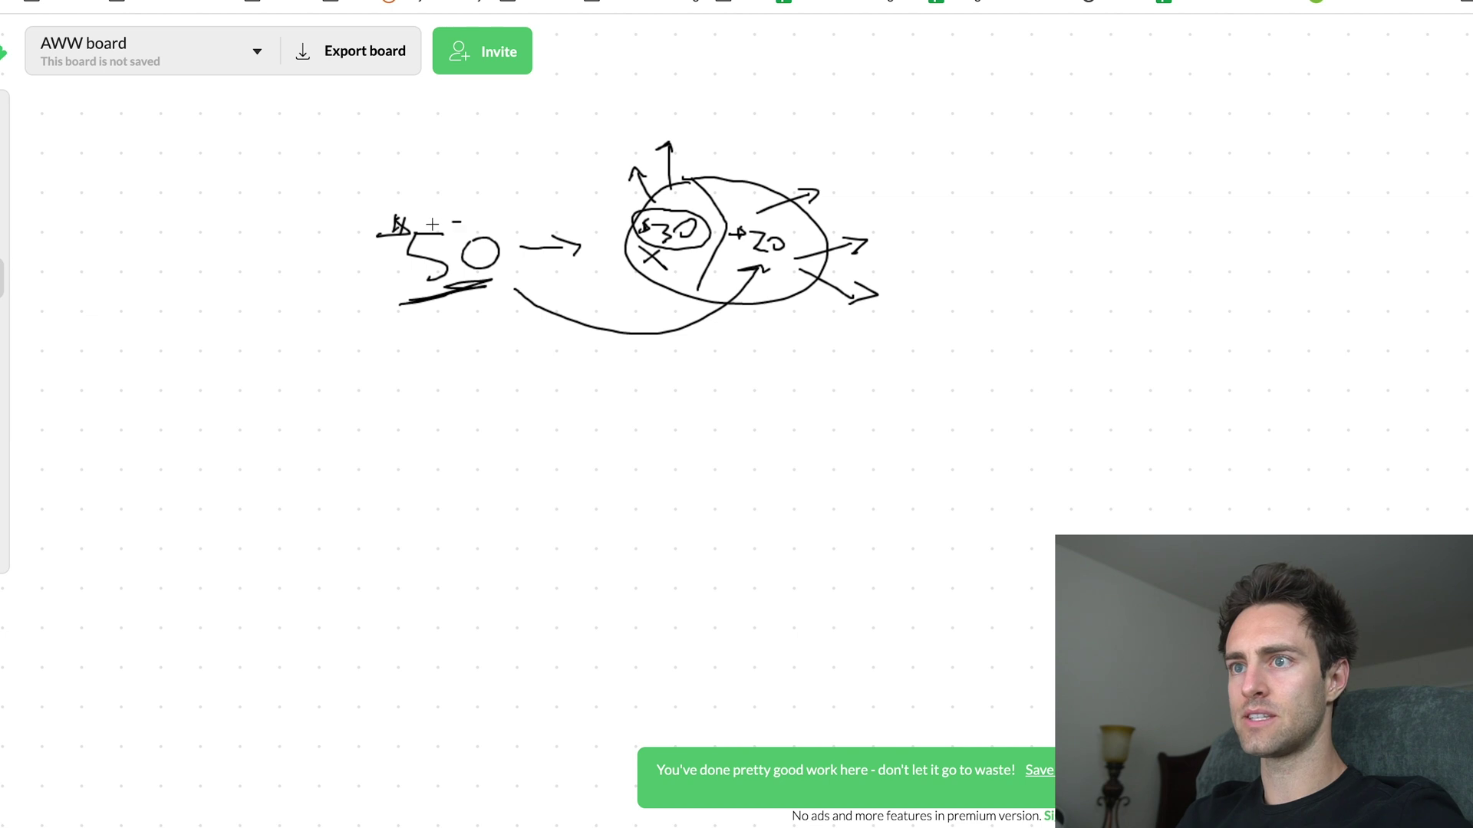
Switch to the AWW board, circle the $50 budget and draw an arrow pointing down into the $30 portion, marking the $20 portion too
left_click_drag(458, 223, 516, 268)
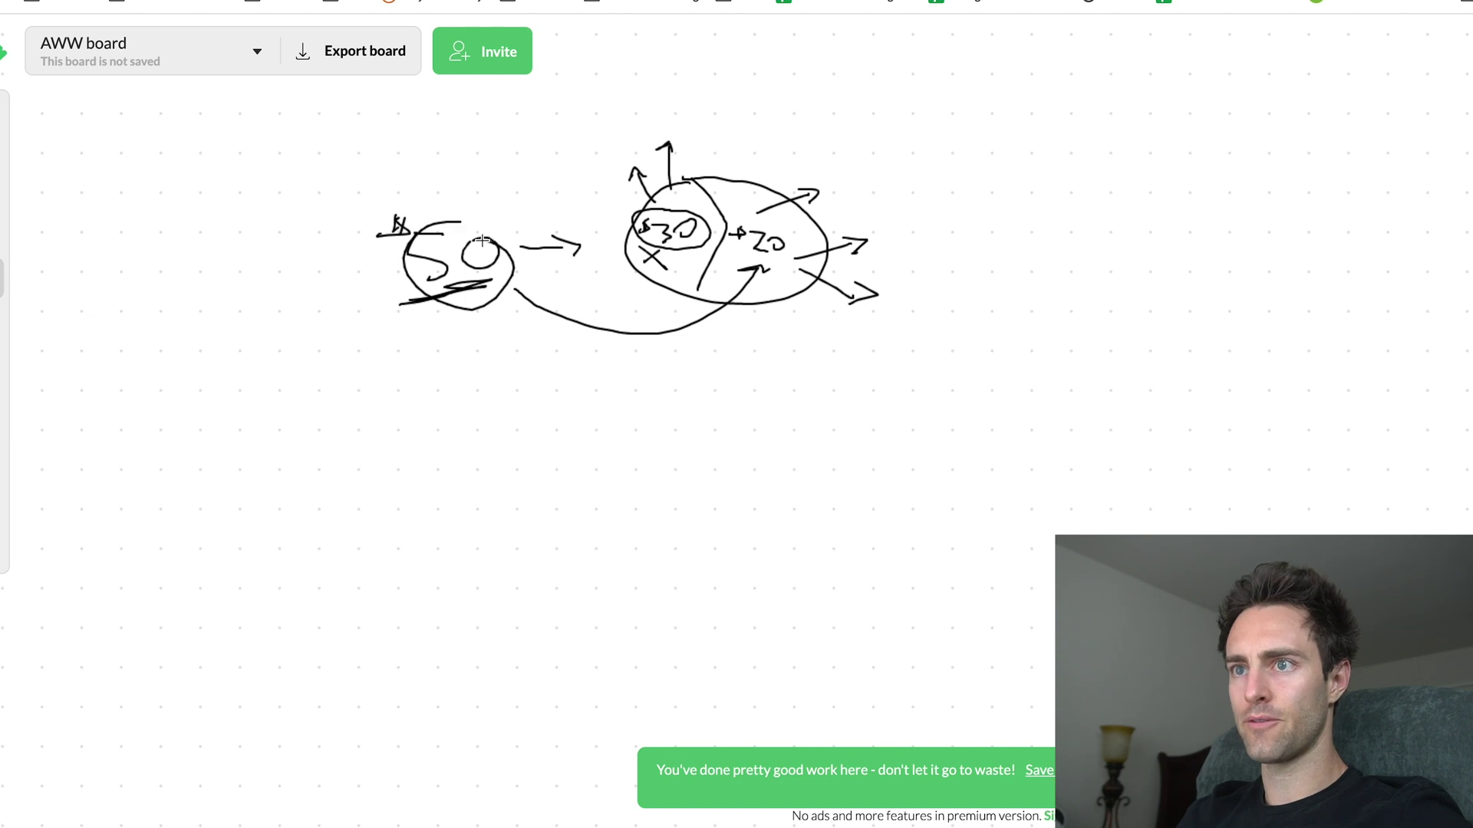
left_click_drag(700, 139, 692, 194)
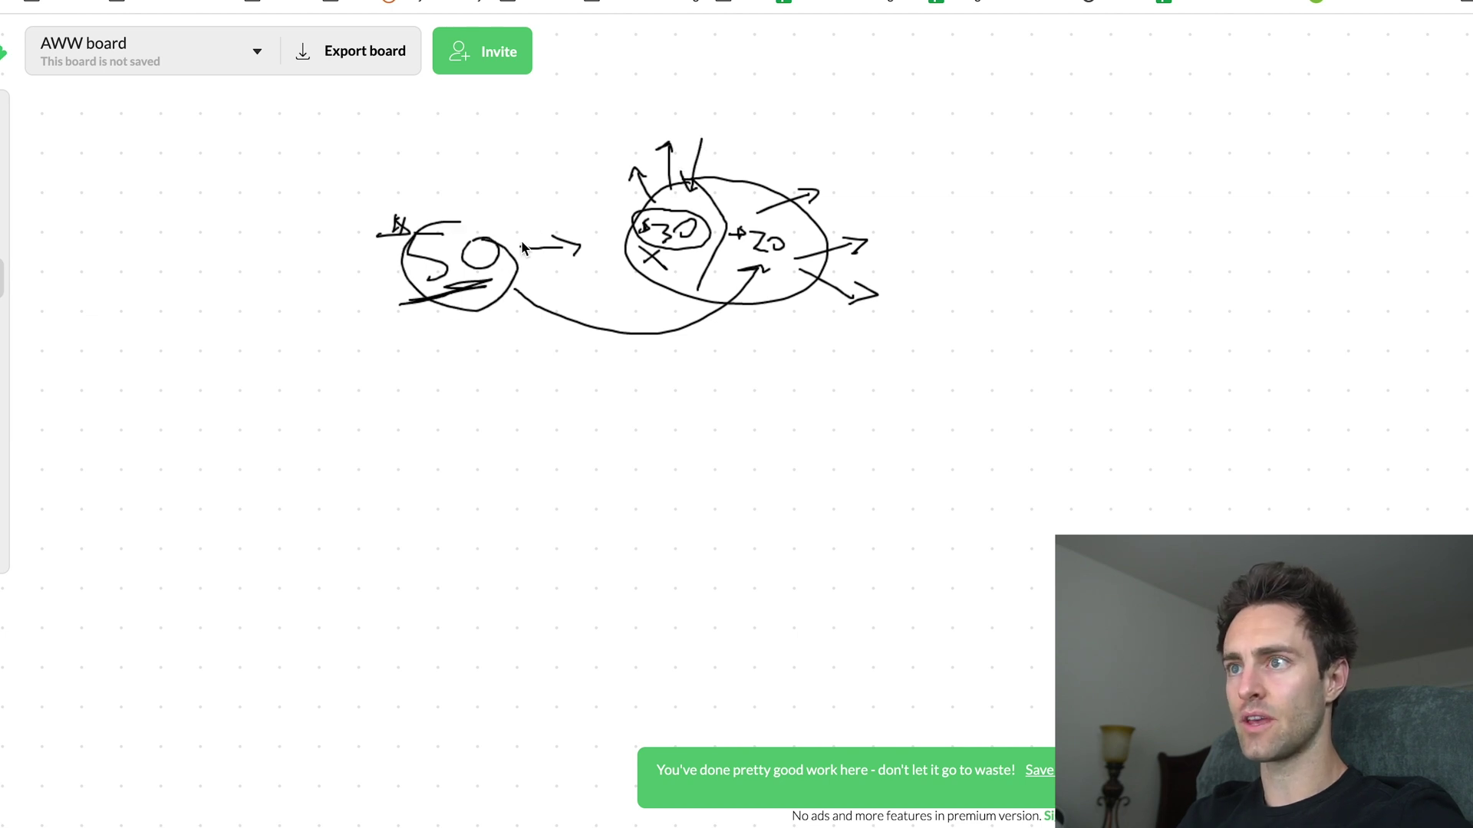
mouse_move(737, 270)
left_mouse_down()
mouse_move(764, 267)
mouse_move(769, 282)
left_mouse_up()
mouse_move(756, 352)
left_mouse_down()
mouse_move(836, 360)
mouse_move(837, 378)
left_mouse_up()
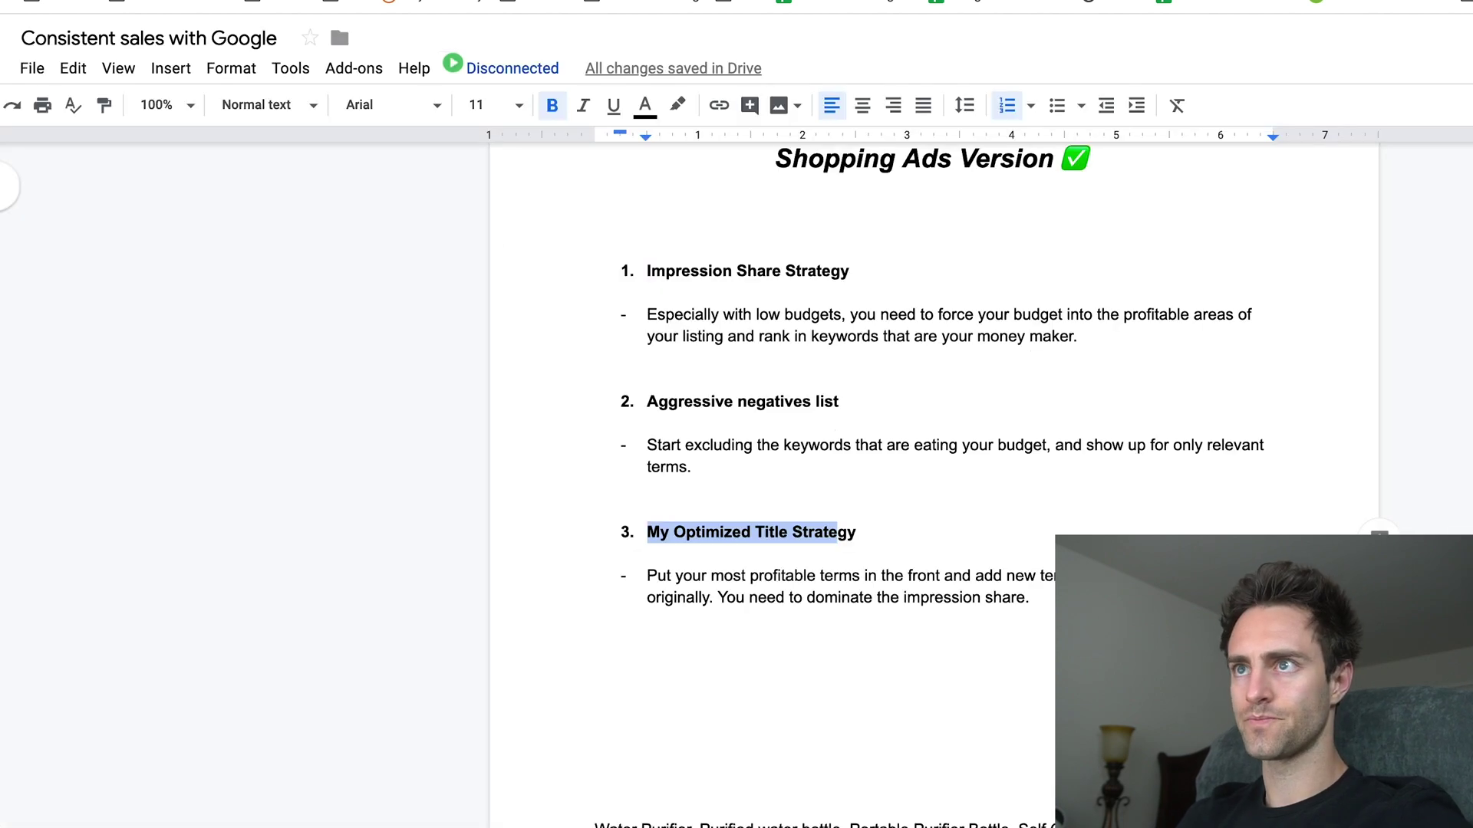
Revisit the strategy document, then inspect the daily revenue, costs and net profit for late November 2019 on the profit dashboard chart
left_click_drag(375, 261, 790, 597)
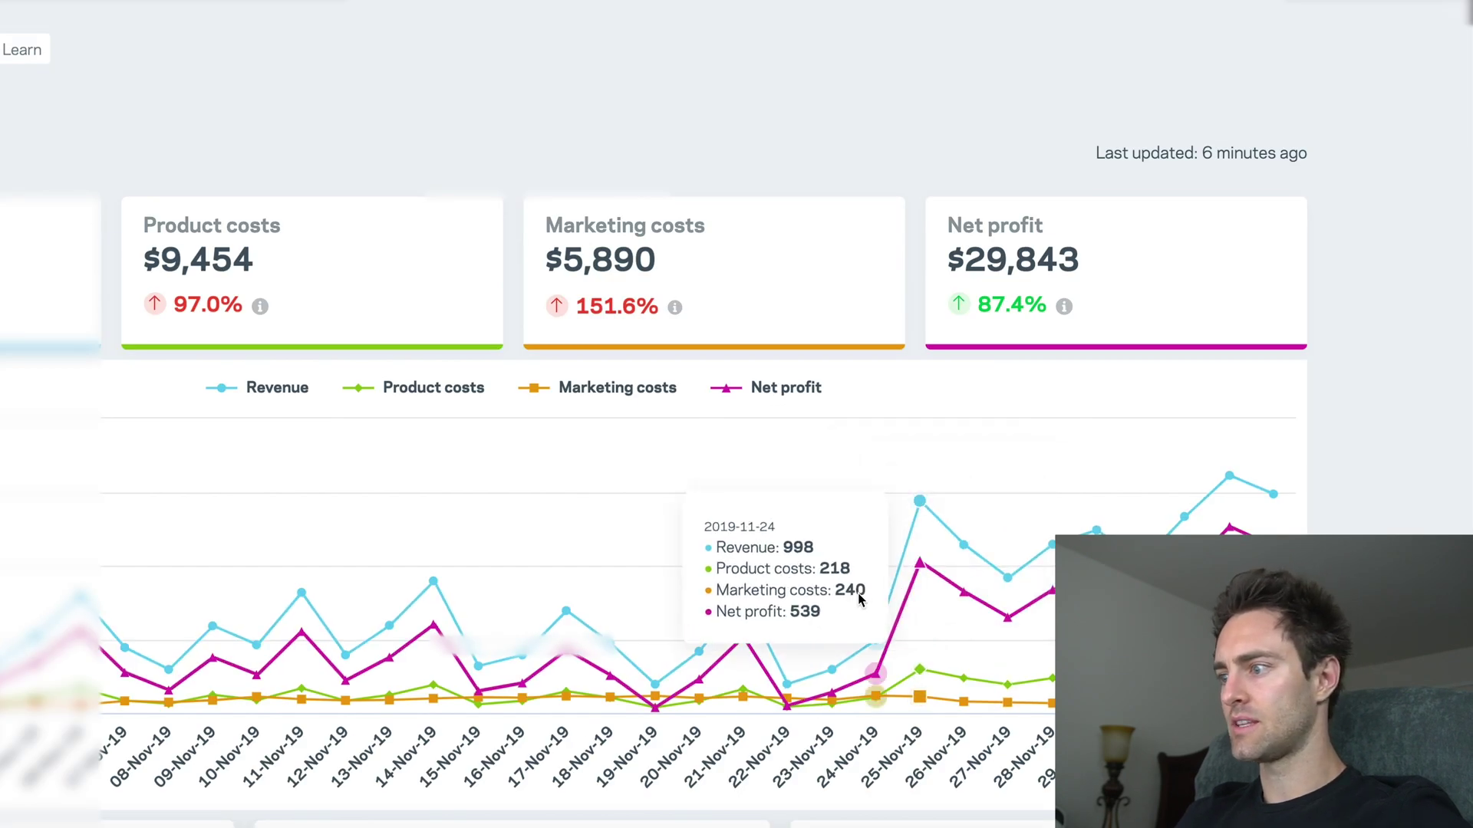
mouse_move(917, 537)
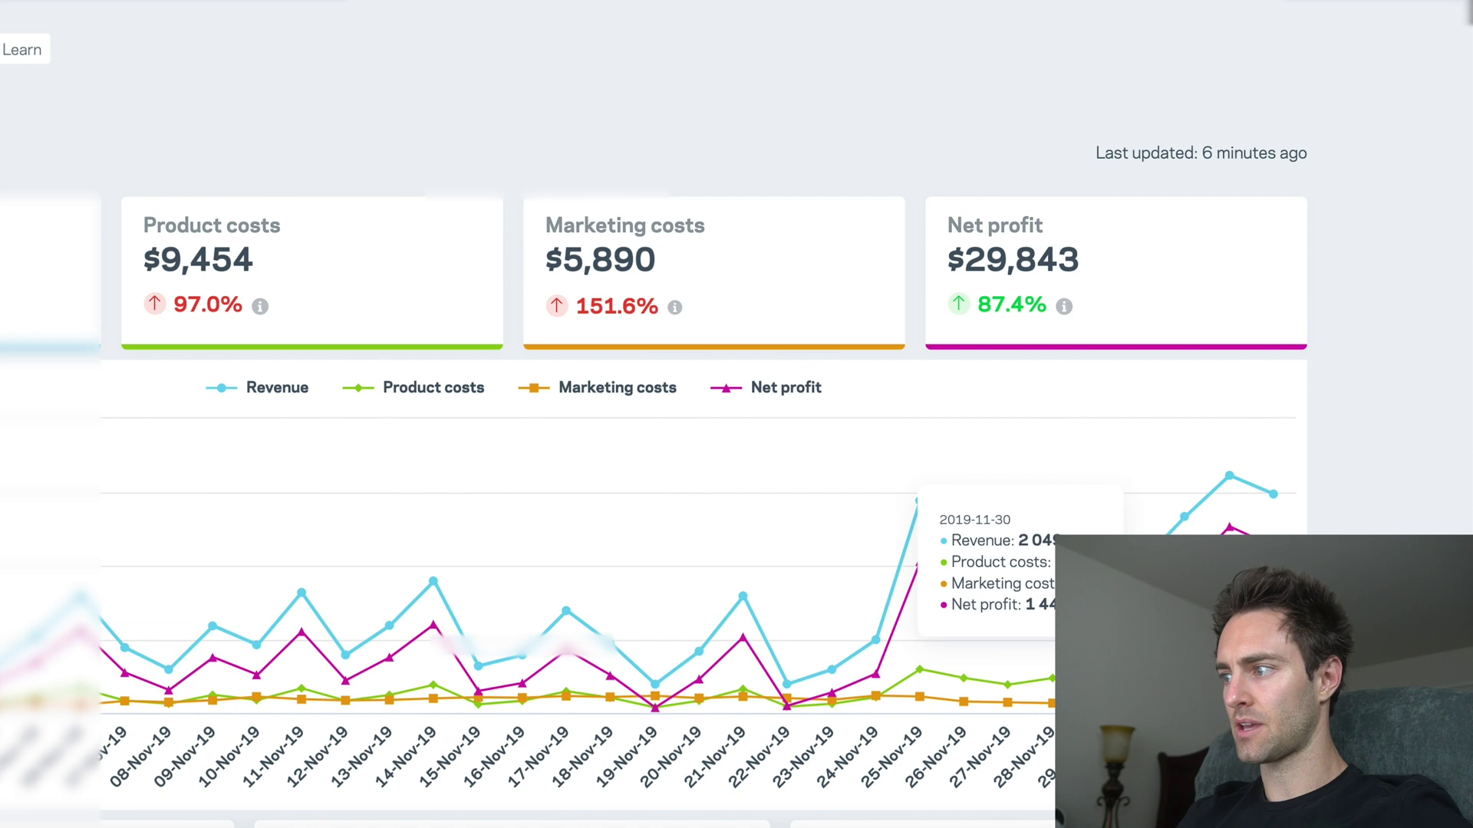